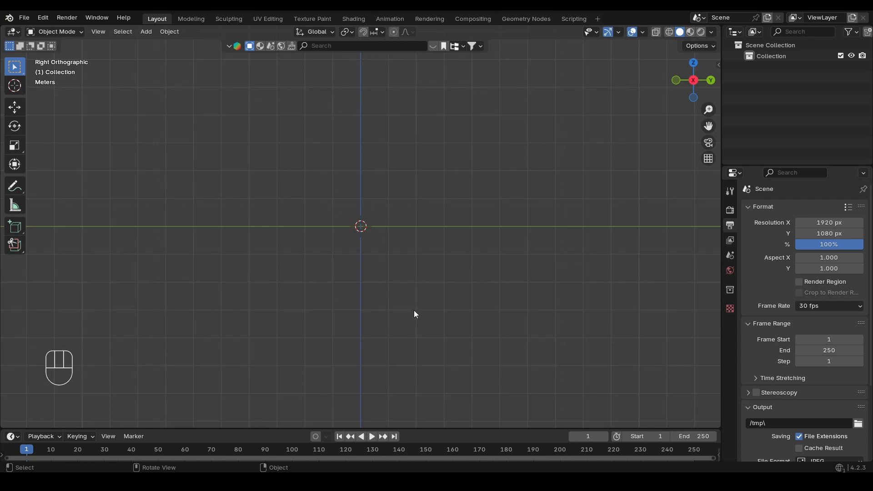
Add a UV sphere at the world origin and scale it uniformly to 0.5.
alt+shift+drag(415, 314, 425, 292)
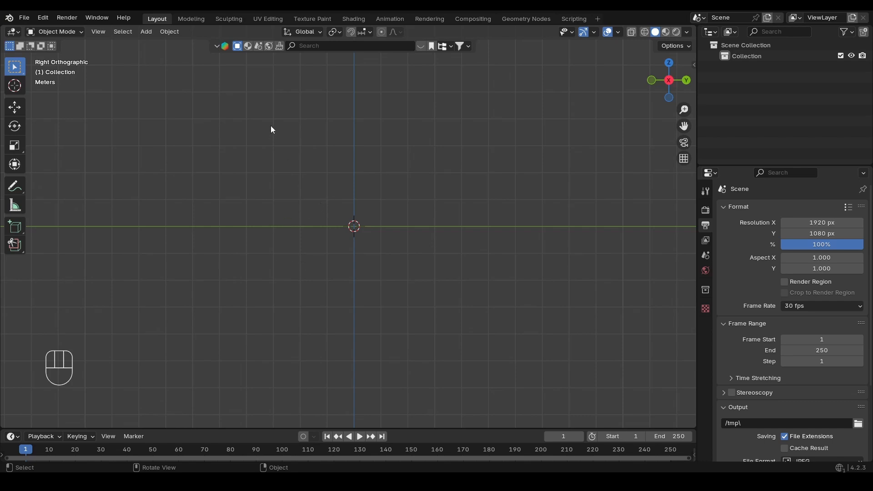
key(shift+a)
mouse_move(231, 118)
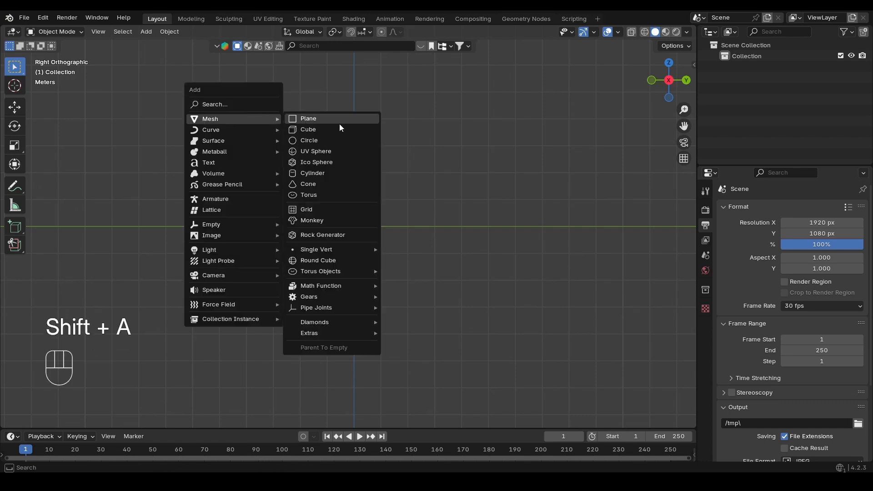
click(317, 151)
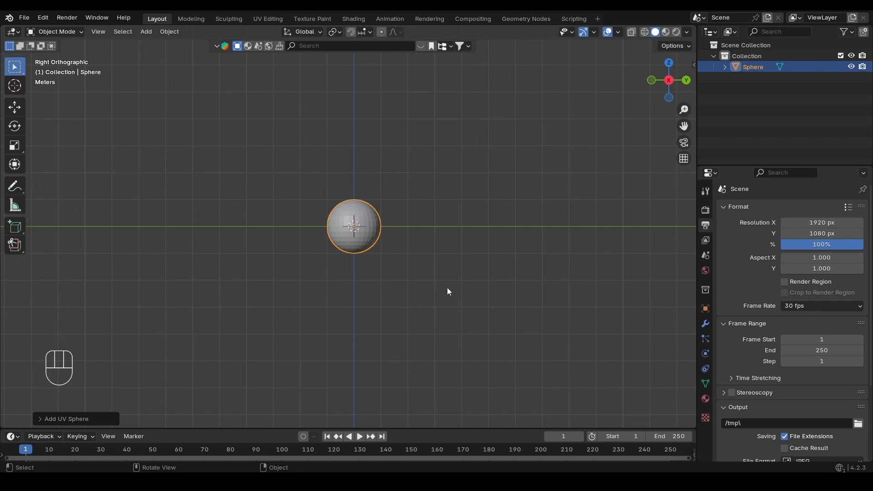
key(s)
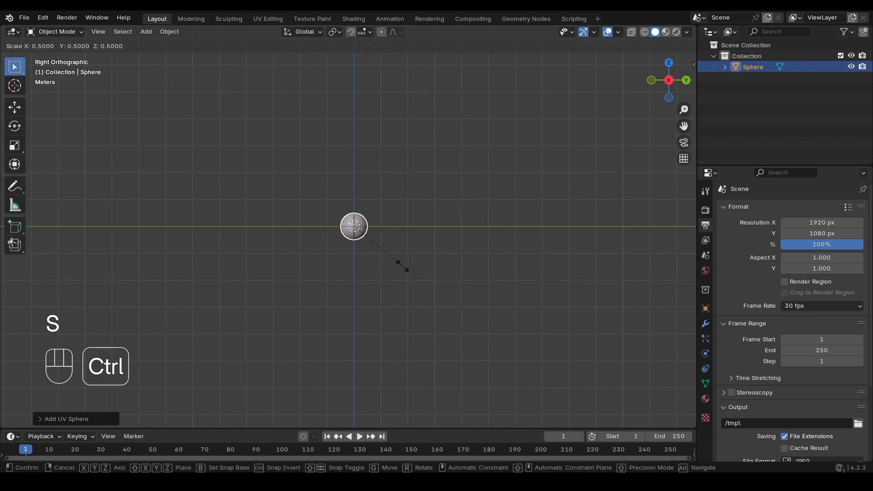
click(402, 266)
Raise the sphere about 4 m straight up along the Z axis.
key(g)
key(z)
click(397, 160)
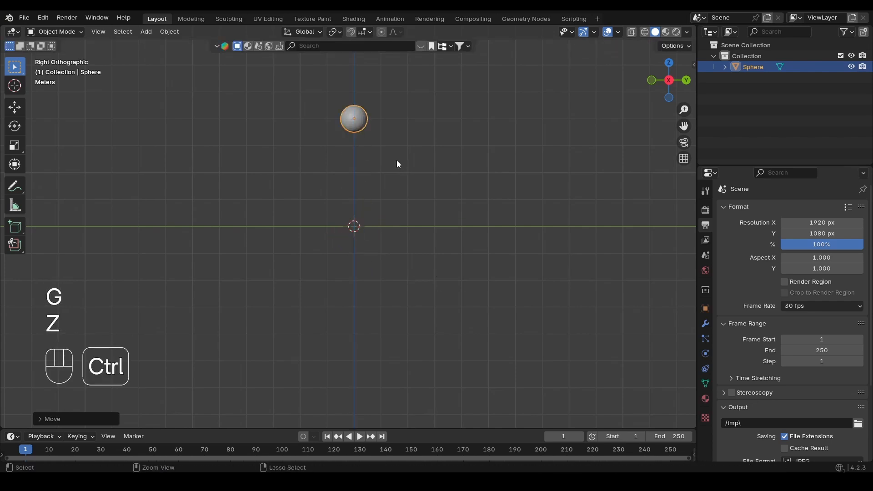
Shade the sphere smooth and apply its scale.
right_click(352, 114)
click(352, 114)
key(ctrl+a)
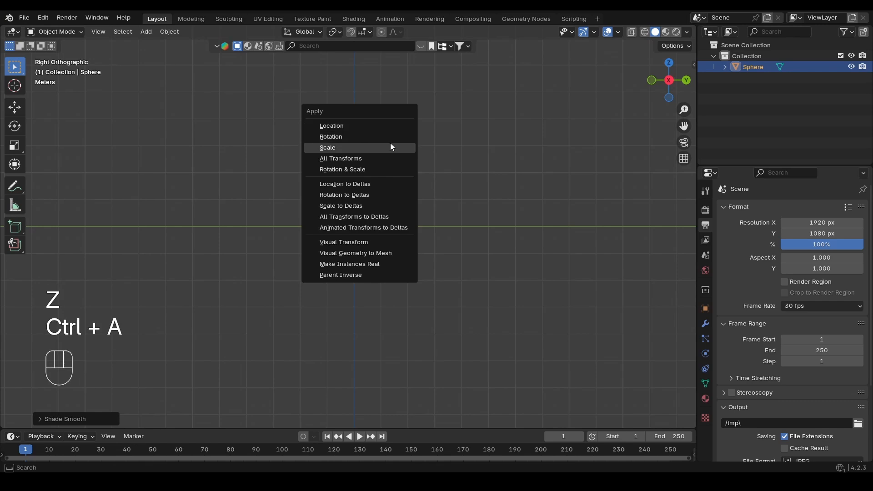
click(390, 147)
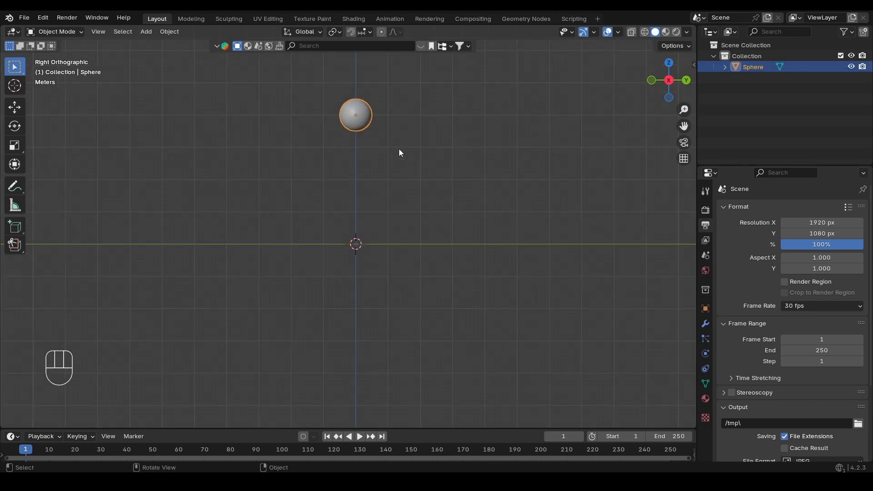
Sketch annotations beside the sphere of an open cup, liquid pouring into it and a box enclosing both.
scroll(273, 231, down, 1)
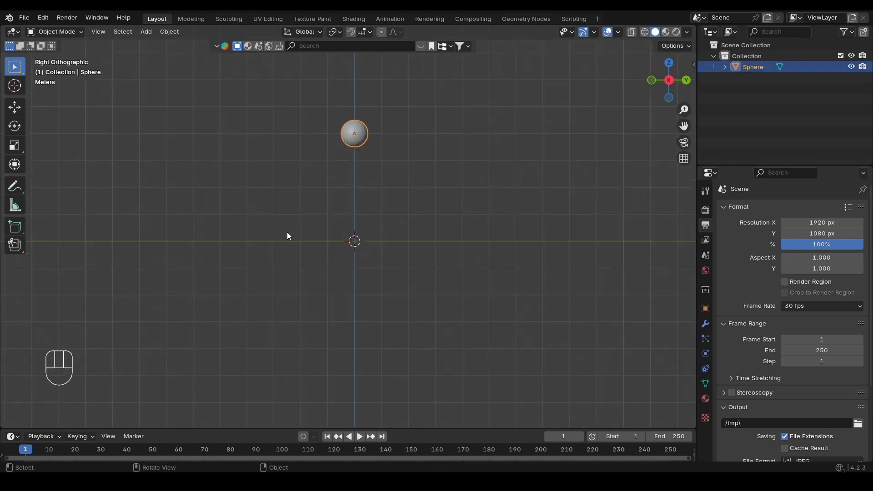
alt+shift+drag(467, 249, 344, 241)
click(14, 186)
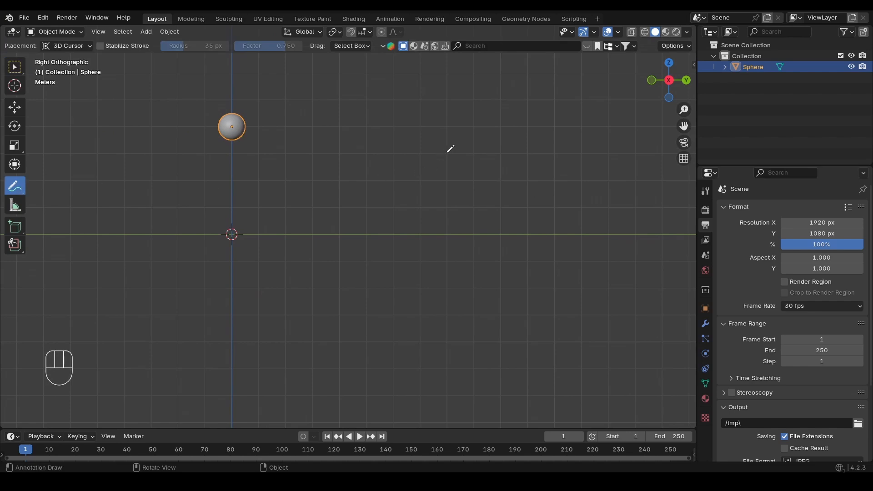
mouse_move(377, 135)
mouse_down()
mouse_move(382, 228)
mouse_move(446, 229)
mouse_move(452, 160)
mouse_move(439, 189)
mouse_up()
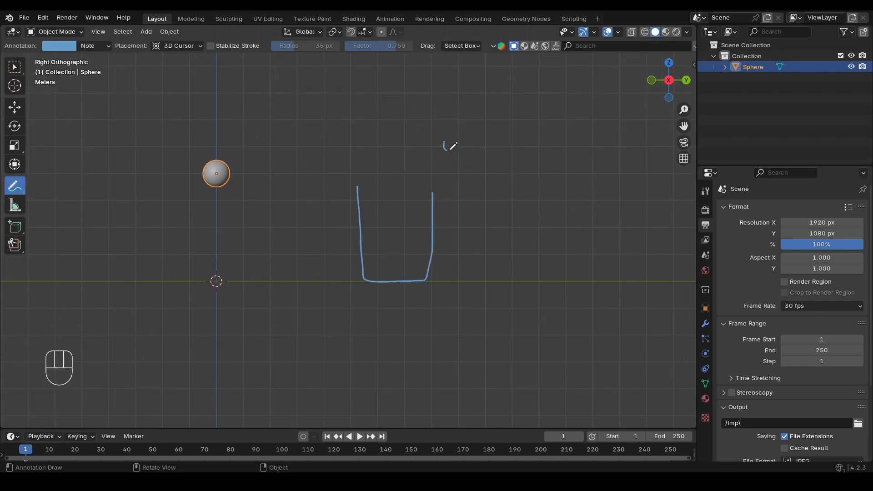
mouse_move(451, 143)
mouse_down()
mouse_move(449, 137)
mouse_move(392, 195)
mouse_move(419, 167)
mouse_move(398, 205)
mouse_up()
drag(437, 166, 408, 216)
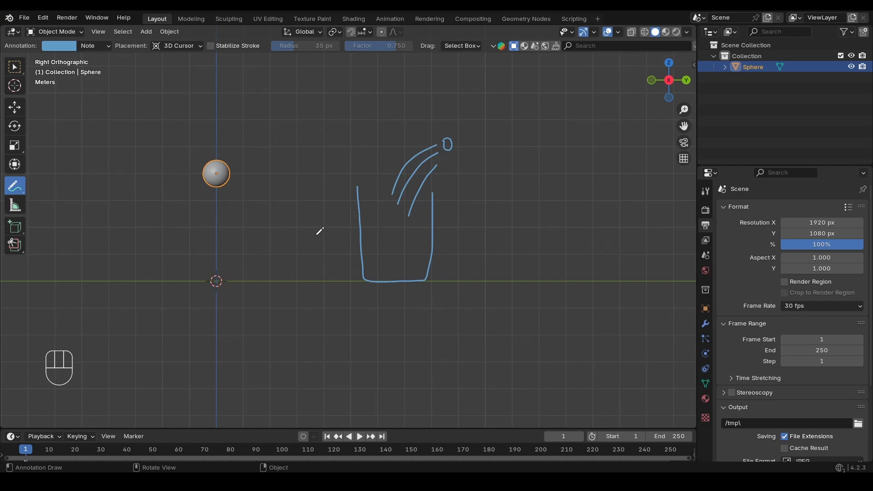
mouse_move(351, 285)
mouse_down()
mouse_move(482, 286)
mouse_move(482, 136)
mouse_move(474, 121)
mouse_move(335, 121)
mouse_move(337, 287)
mouse_up()
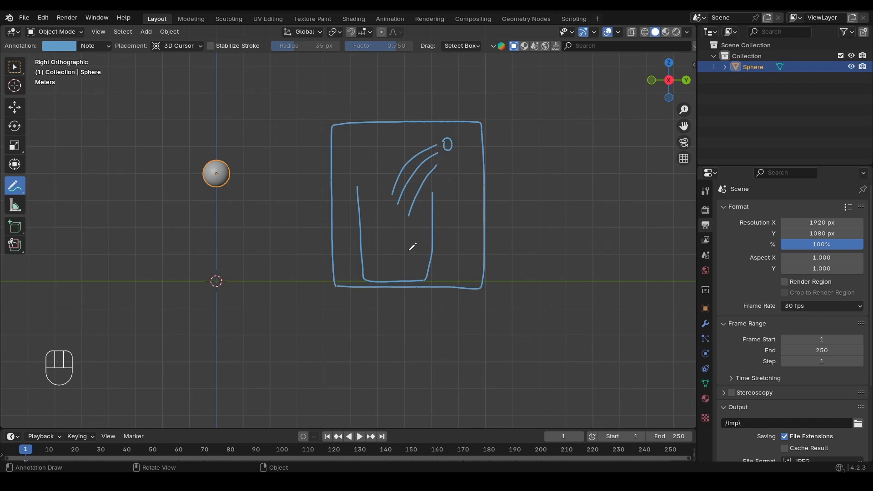
mouse_move(469, 142)
mouse_down()
mouse_move(509, 132)
mouse_move(506, 141)
mouse_move(521, 141)
mouse_move(524, 129)
mouse_up()
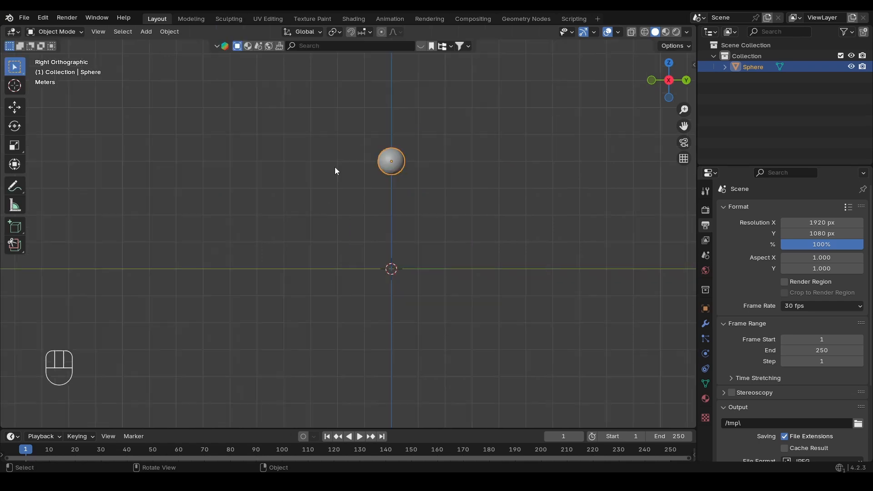
Add a cube at the world origin and scale it uniformly by about 4.
key(shift+a)
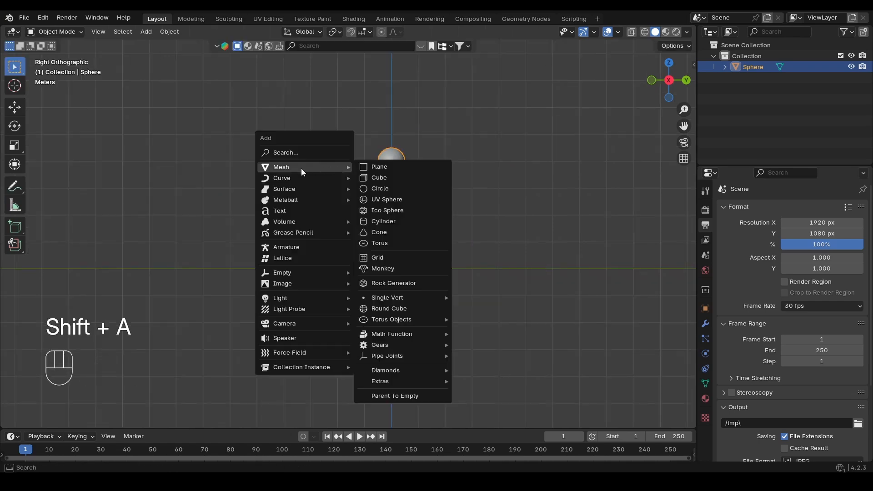
click(364, 178)
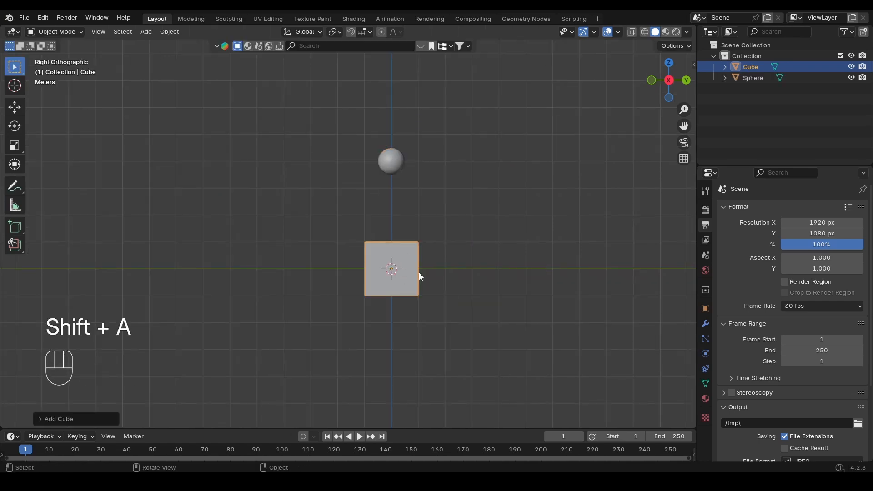
key(s)
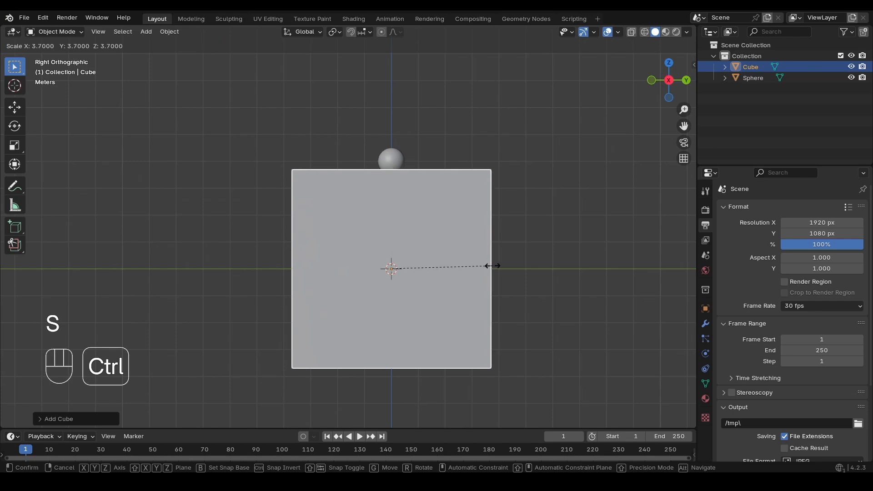
click(504, 269)
Raise the cube about 4 m along Z so its base rests on the ground line, and enable X-ray display.
key(g)
key(z)
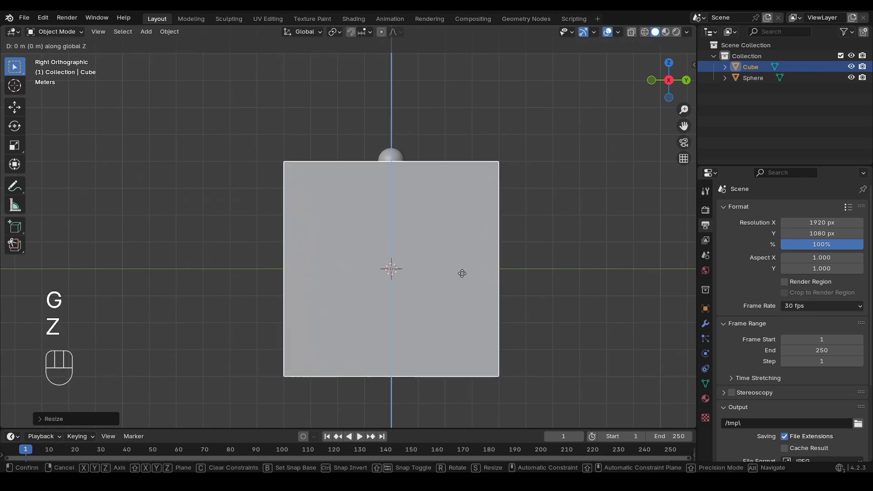
key(ctrl)
click(469, 171)
key(alt+z)
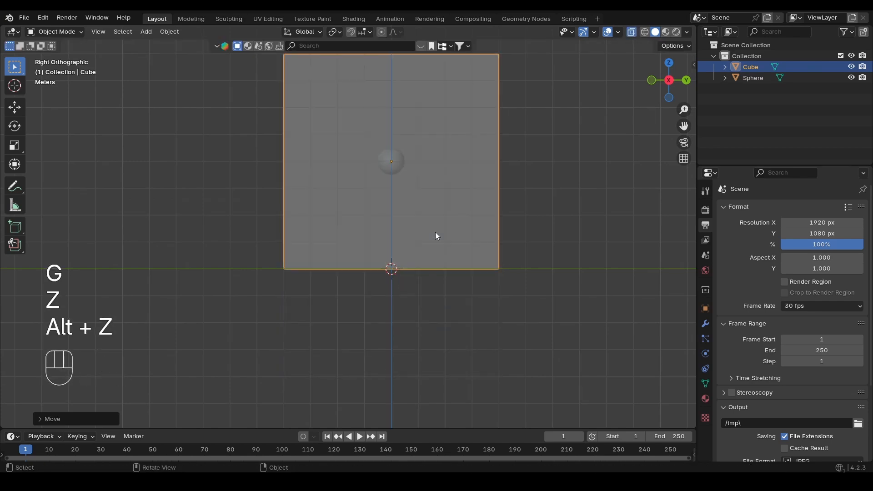
Raise the sphere about 2 m along the Z axis, keeping it inside the upper part of the cube.
middle_drag(435, 232, 384, 232)
click(348, 169)
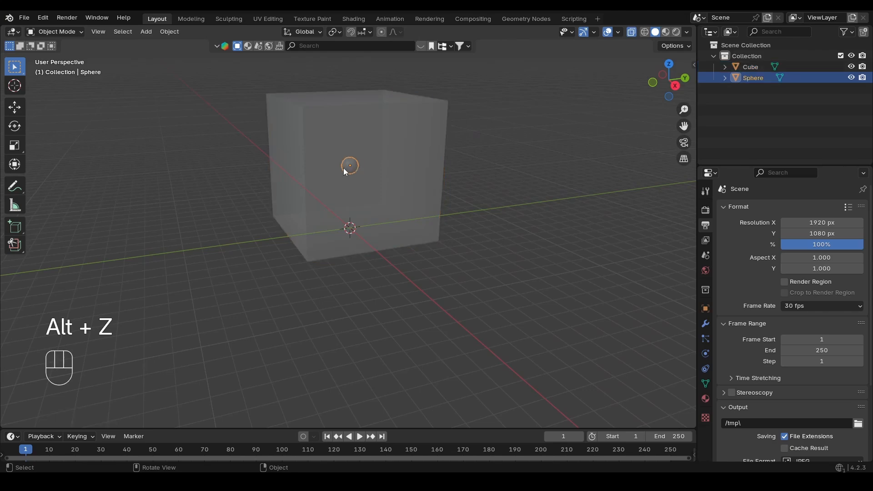
key(g)
key(z)
key(ctrl)
click(371, 151)
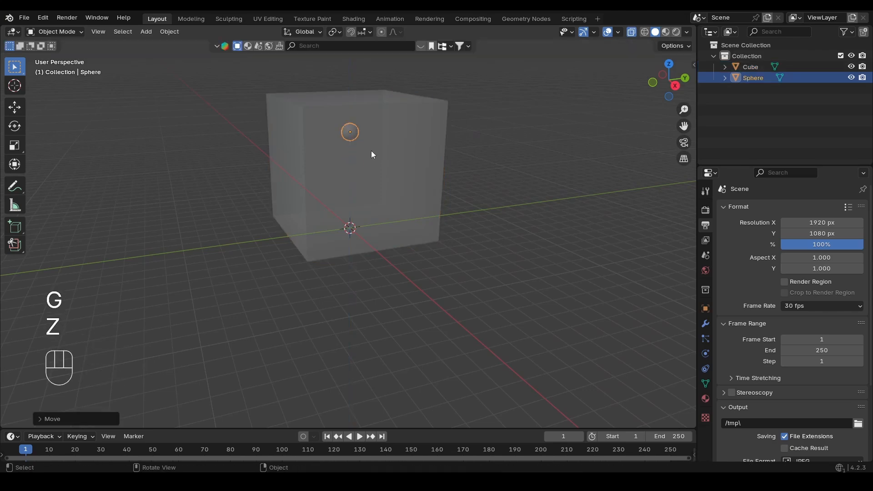
Rename the sphere as Flow and the cube as Domain.
key(F2)
text(Flow)
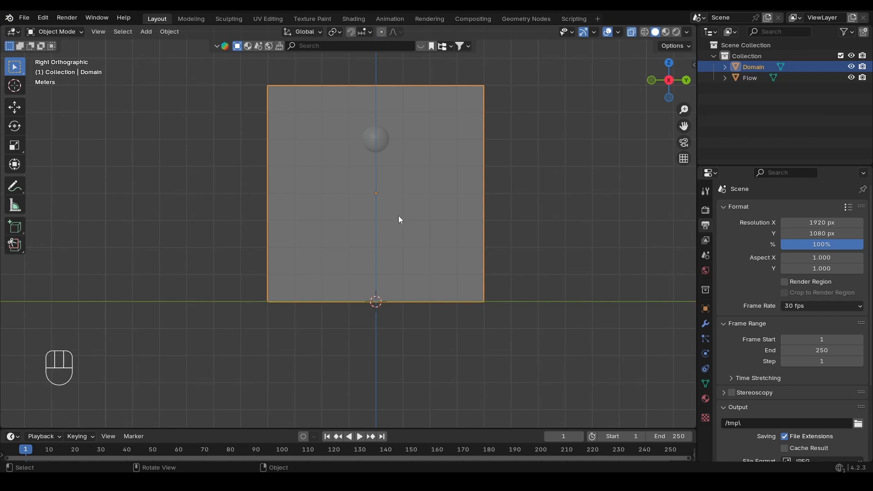
Add Fluid physics to the Domain cube and set its fluid type to Domain.
click(705, 354)
drag(697, 345, 668, 345)
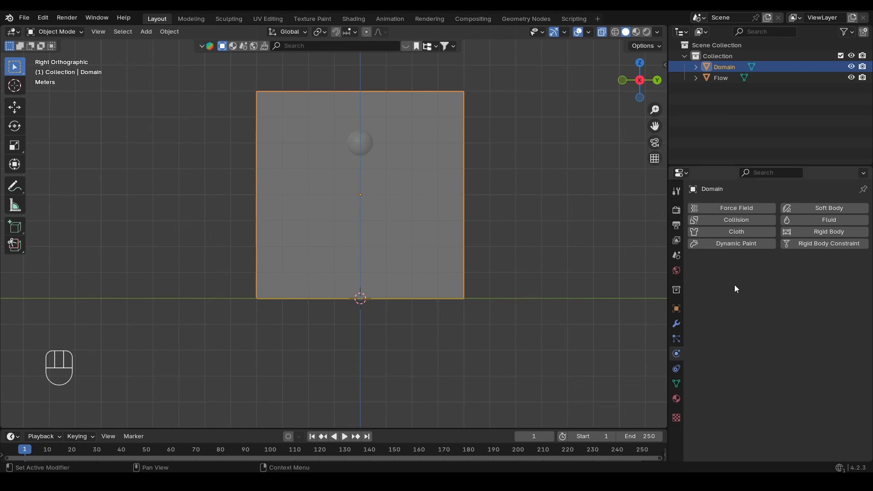
click(835, 222)
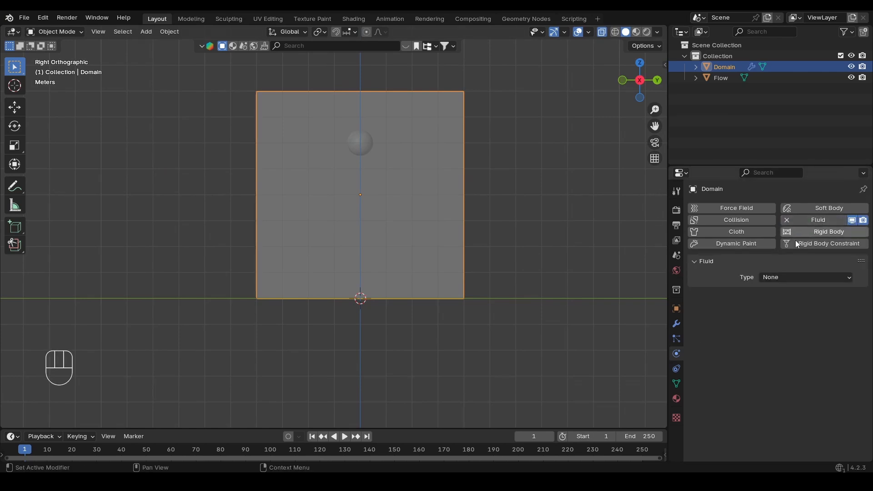
click(781, 279)
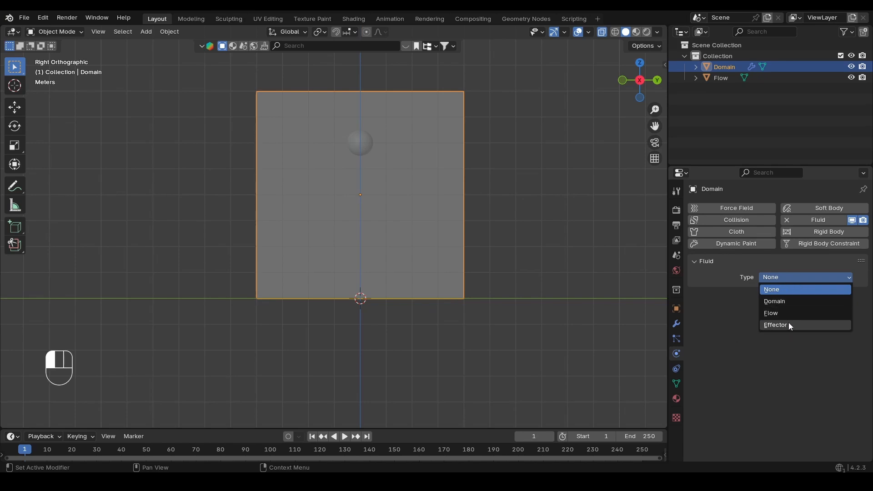
click(785, 300)
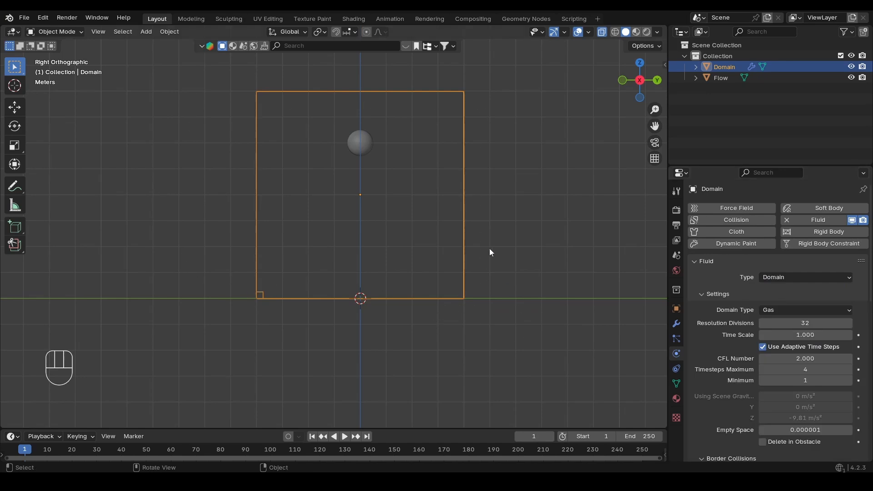
Add Fluid physics to the Flow sphere with the type Flow and the flow type Liquid.
click(367, 149)
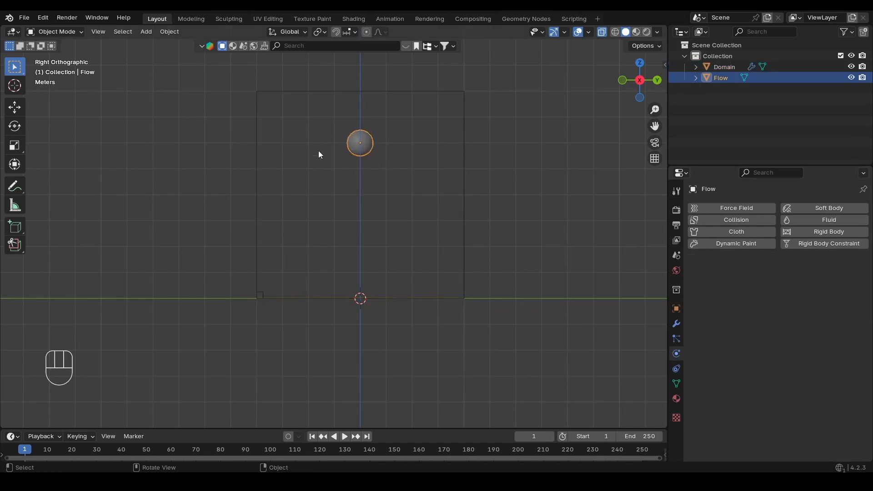
click(832, 221)
drag(784, 276, 775, 315)
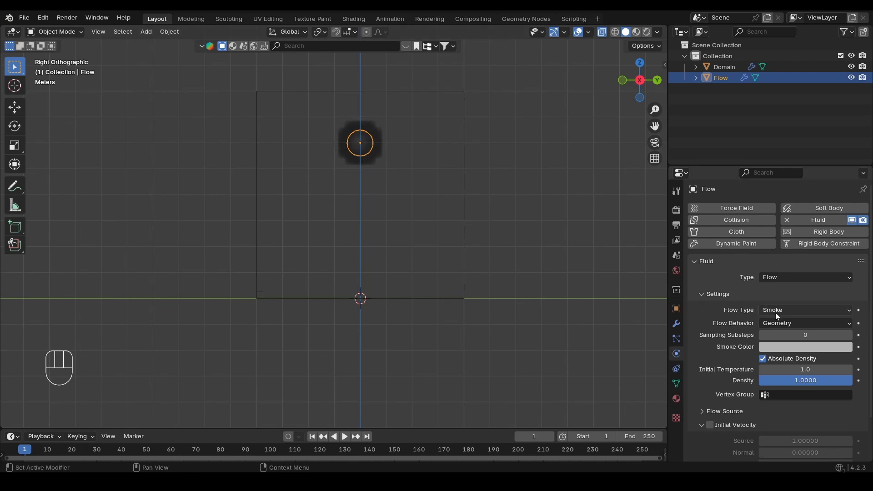
drag(779, 312, 769, 357)
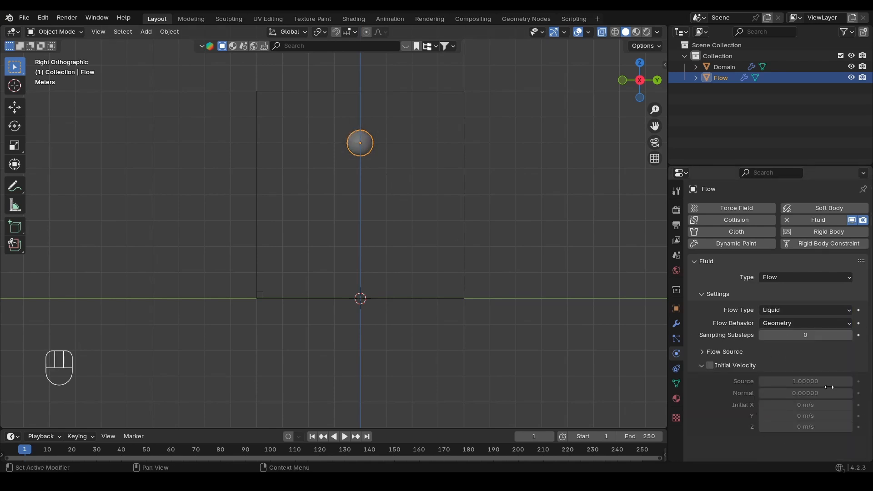
Set the Domain cube's domain type to Liquid and turn off X-ray display.
click(467, 280)
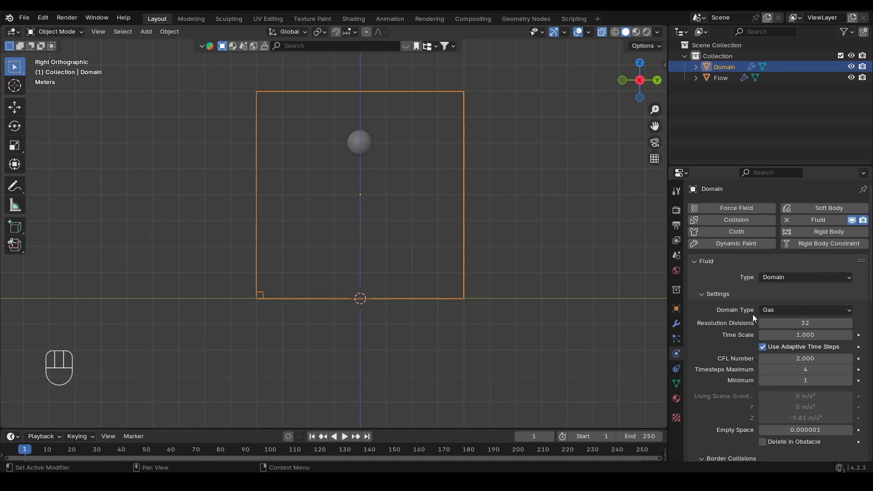
drag(786, 313, 782, 334)
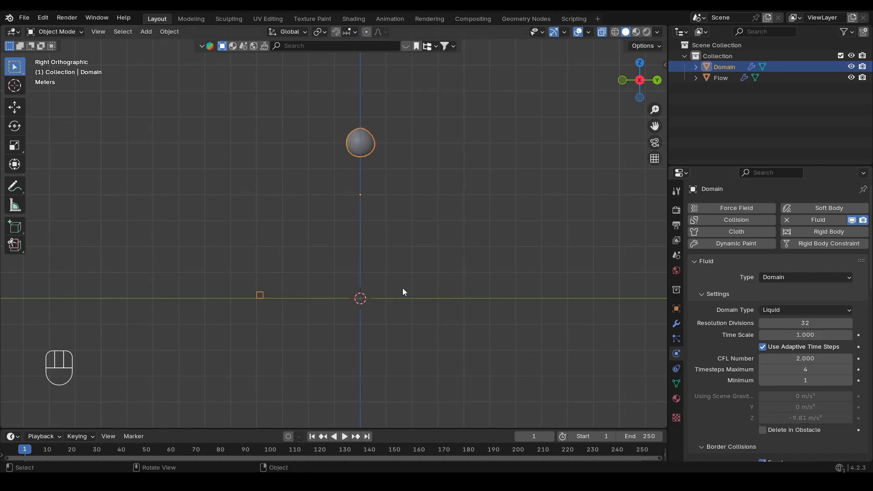
key(alt+z)
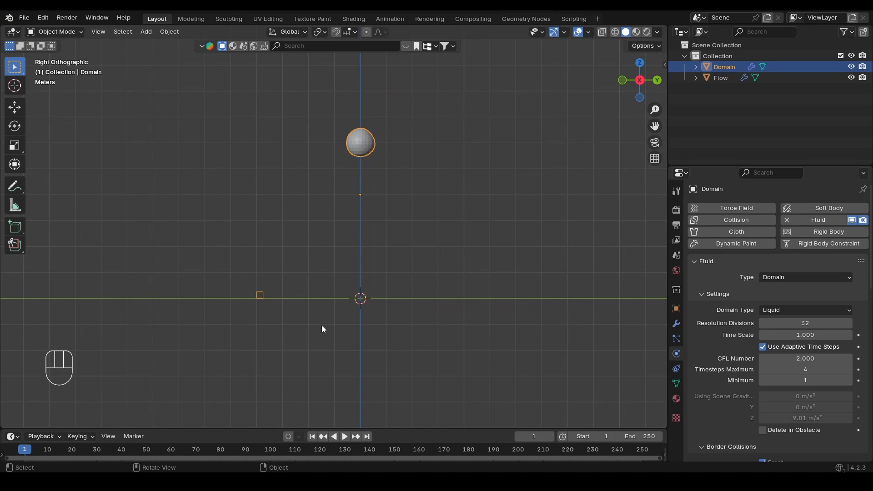
Enlarge the timeline area, set the scene's end frame to 100 and save the file.
drag(433, 429, 455, 366)
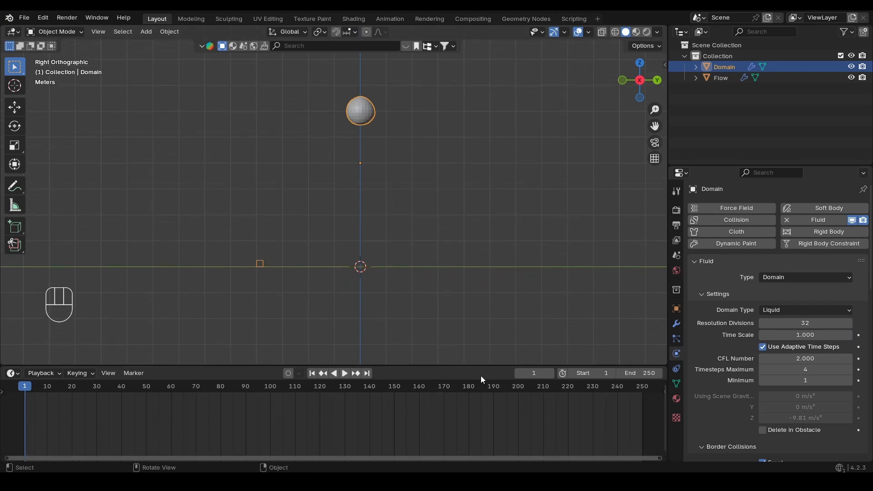
click(641, 376)
text(100)
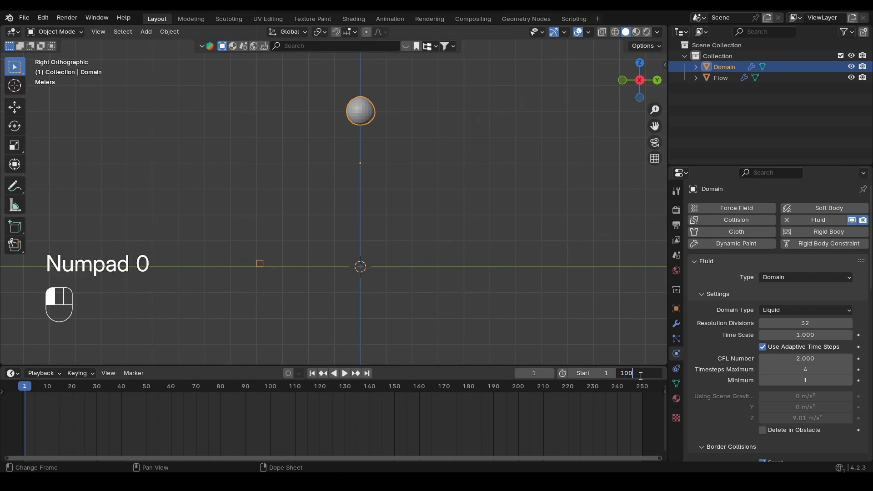
key(Return)
alt+shift+drag(312, 416, 476, 421)
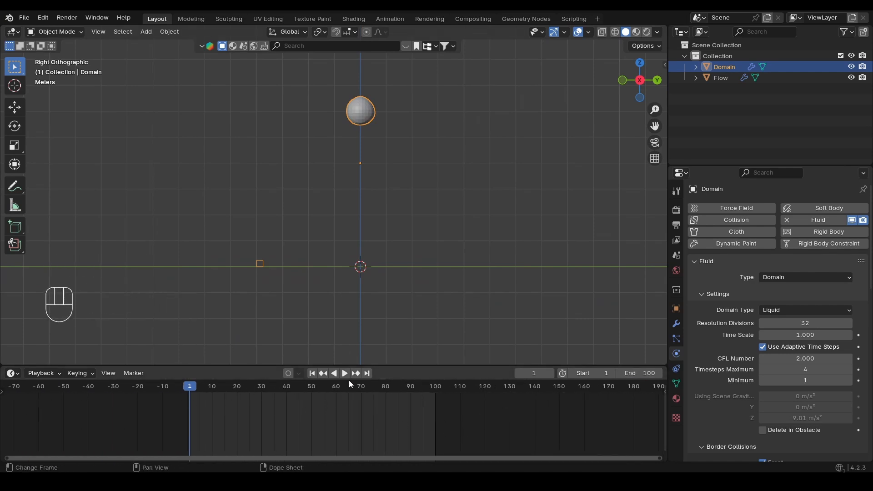
drag(390, 366, 390, 382)
key(ctrl+s)
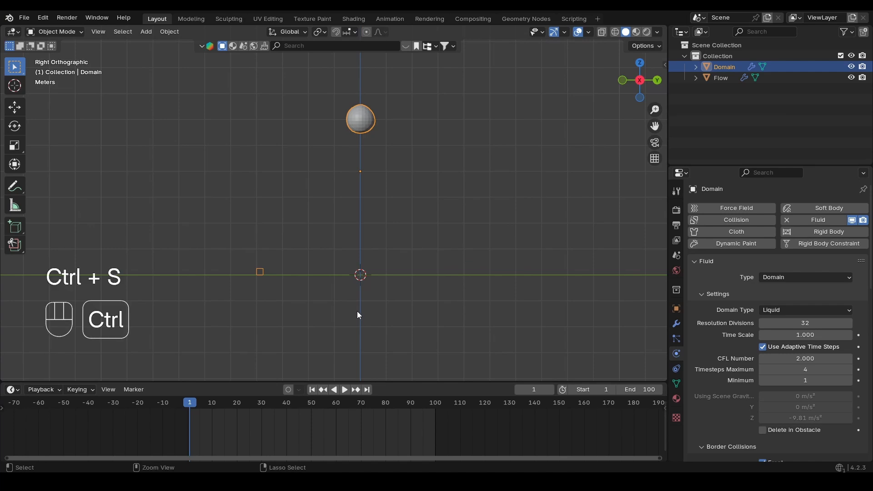
Play the liquid simulation and enlarge the properties area to show more of the Domain's fluid settings.
key(space)
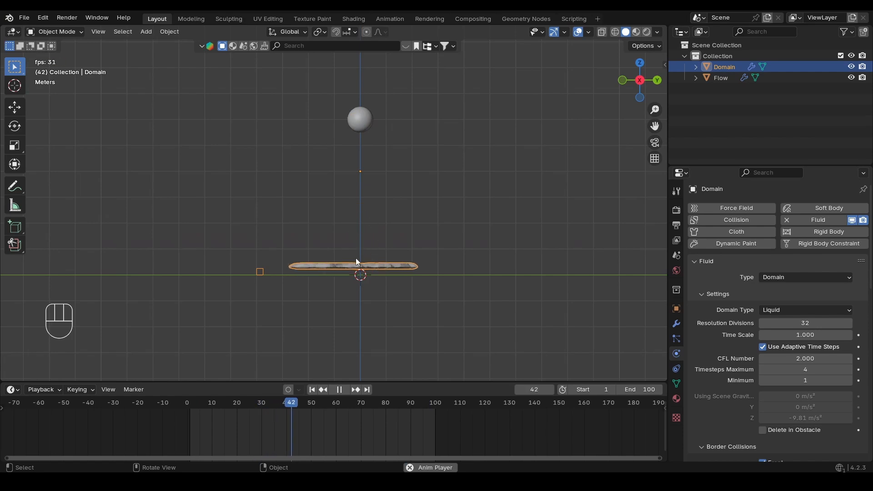
alt+drag(360, 269, 364, 308)
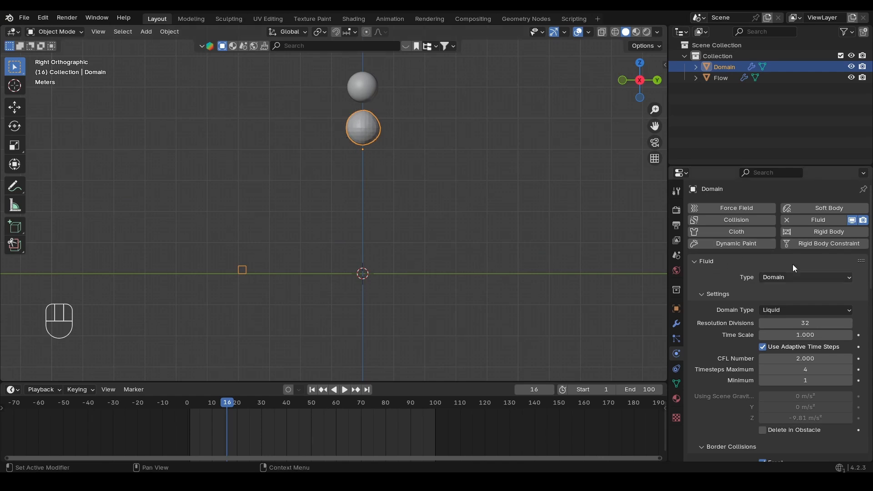
drag(732, 166, 732, 138)
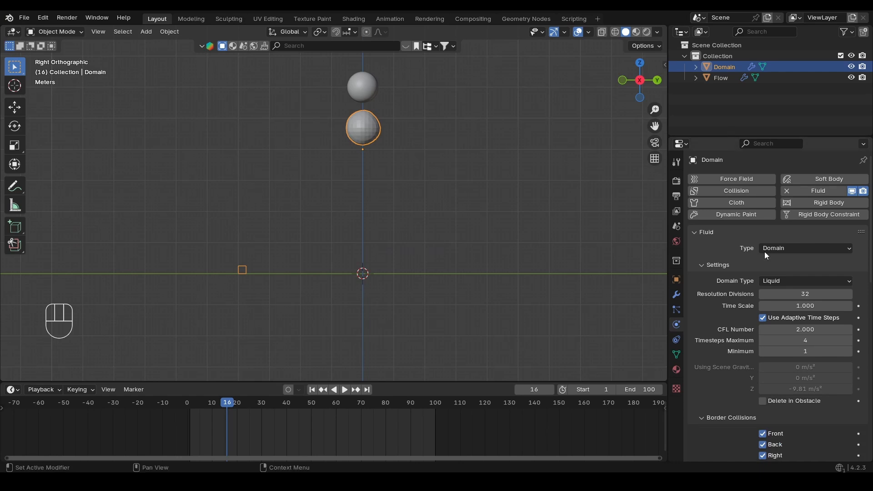
click(793, 281)
scroll(727, 275, down, 1)
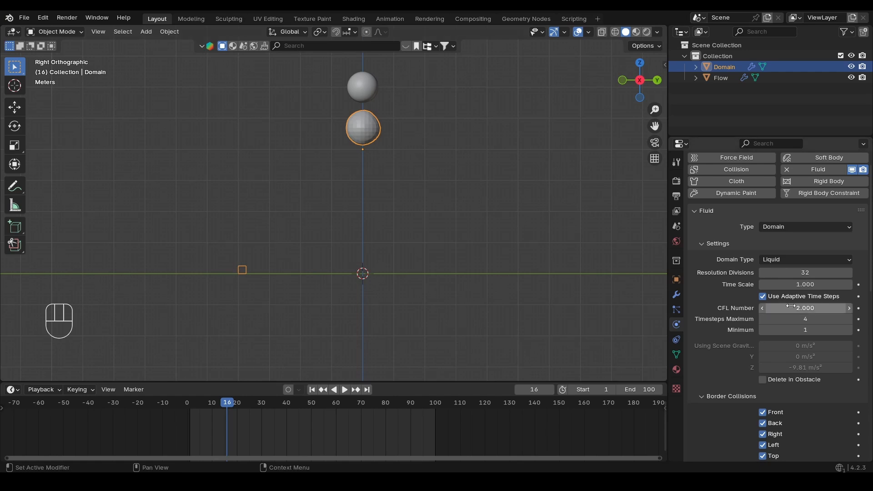
Set the Domain's resolution divisions to 64, preview the simulation from the first frame and return to frame 1.
click(806, 273)
text(64)
key(Return)
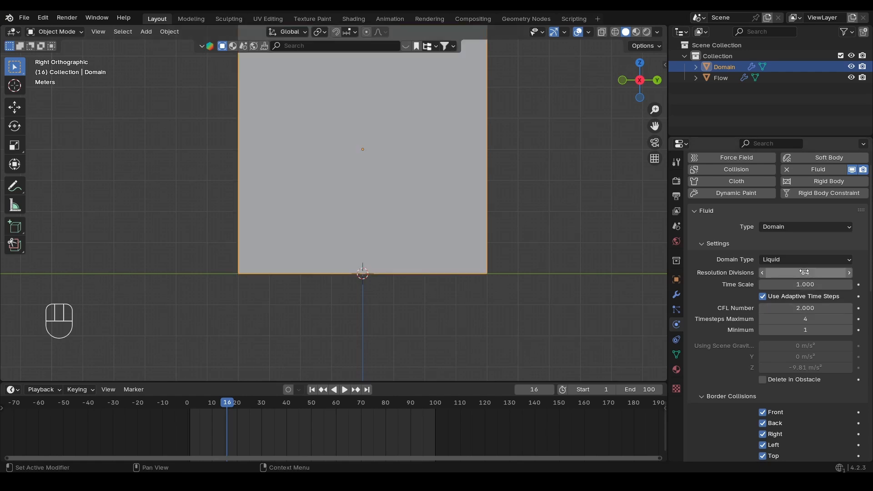
click(312, 390)
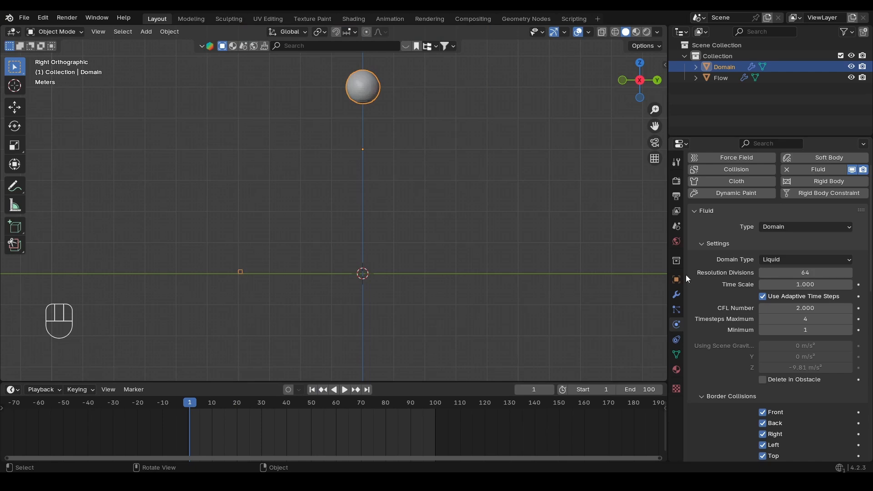
click(795, 273)
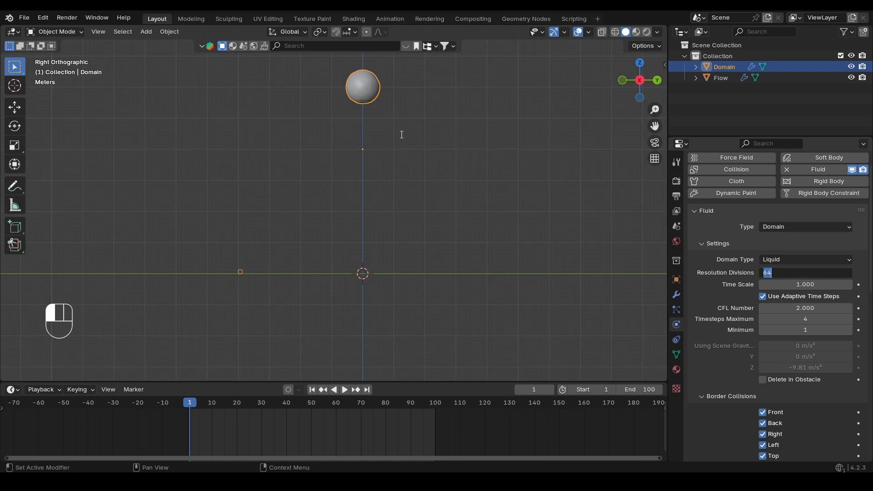
click(443, 164)
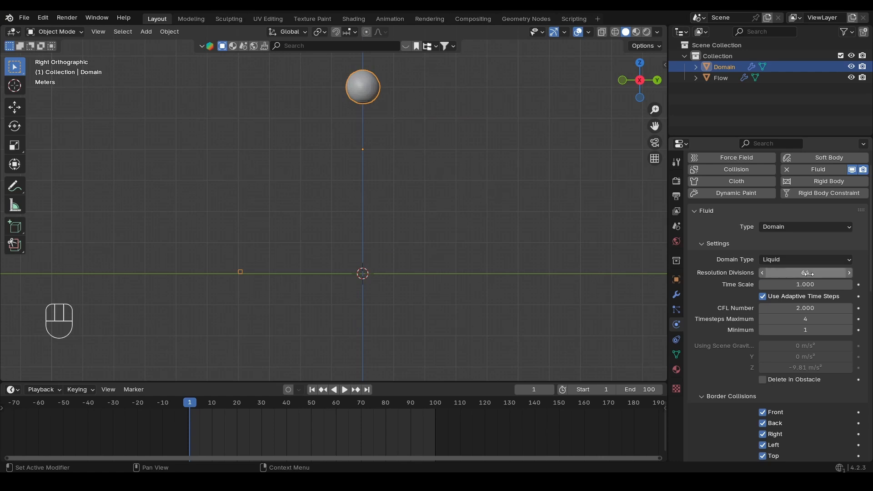
key(space)
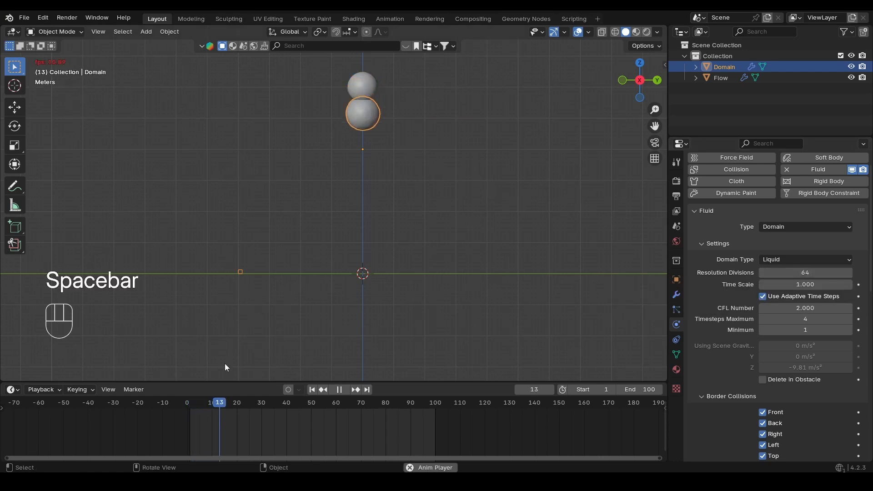
key(space)
click(312, 390)
Set the Domain's resolution divisions to 32.
click(804, 273)
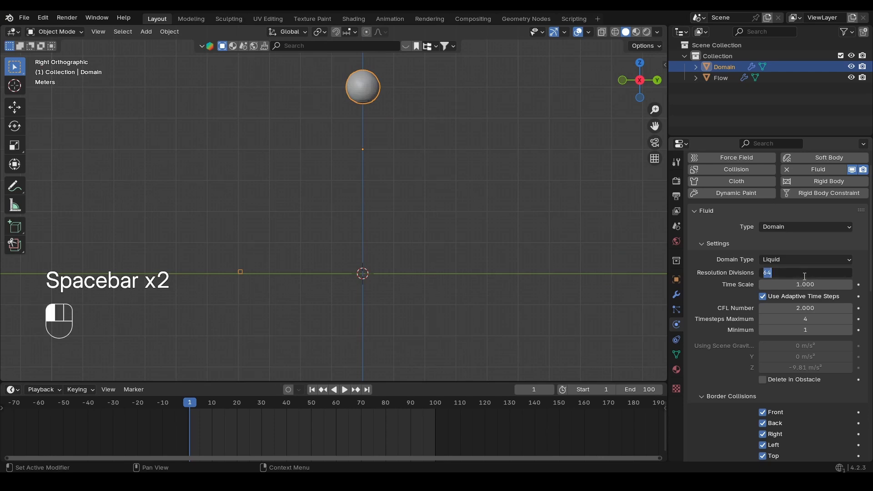
text(32)
key(Return)
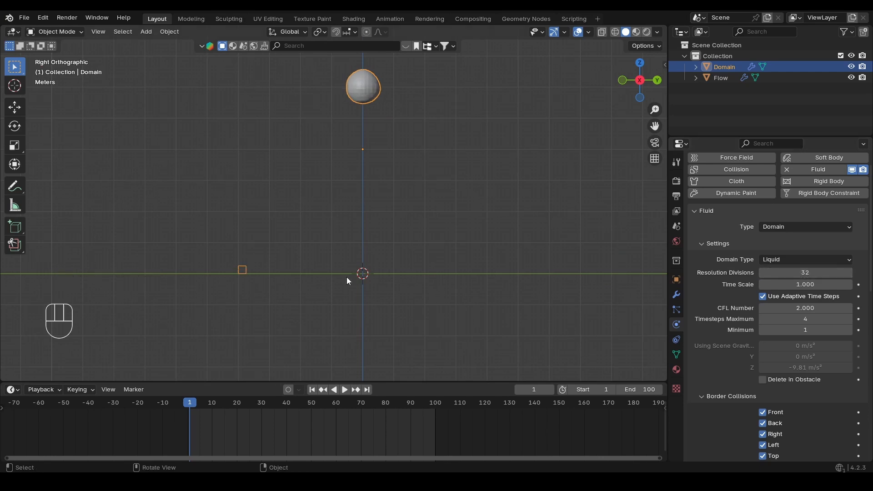
Set the Domain's resolution divisions to 128.
click(816, 273)
text(128)
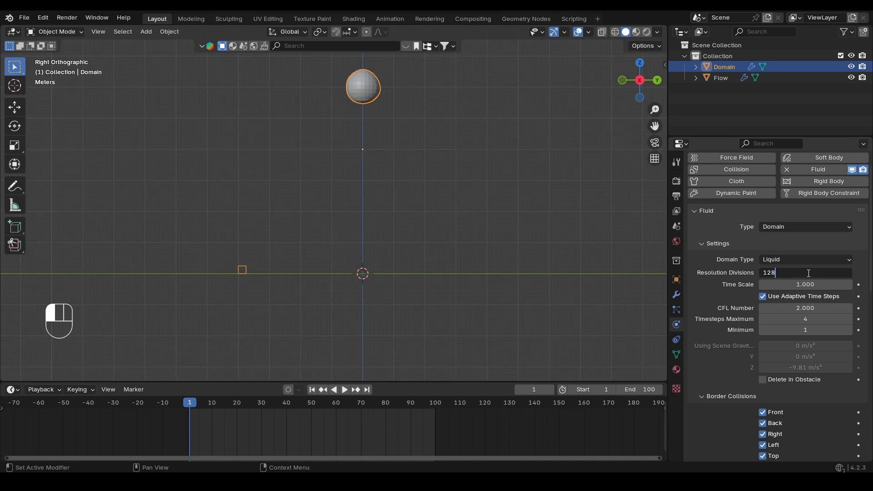
key(Return)
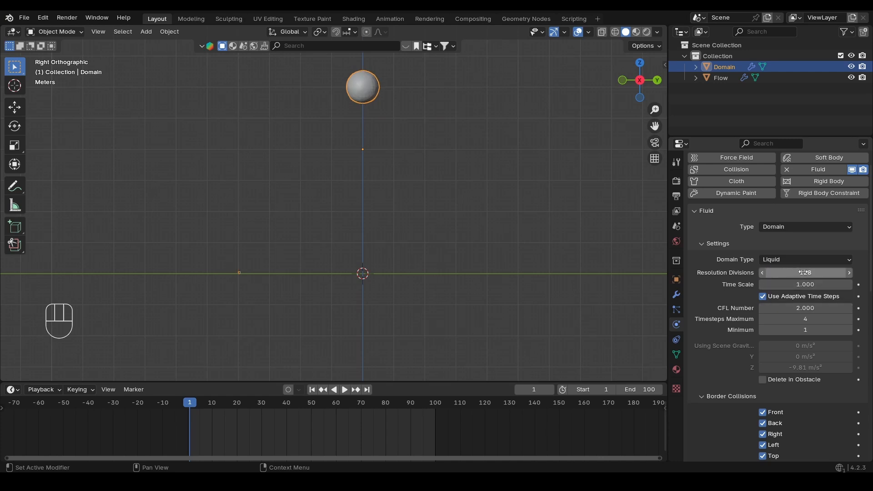
Play the higher-resolution simulation in stages, replay it from the first frame and return to frame 1.
key(space)
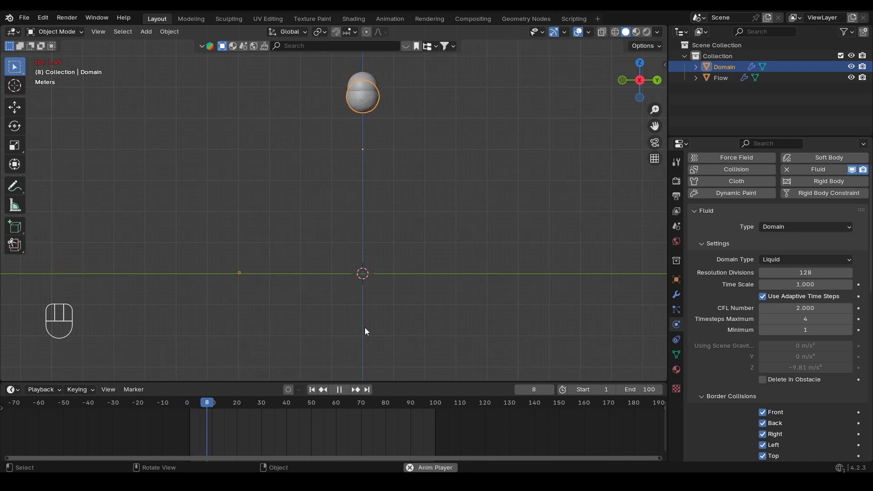
key(space)
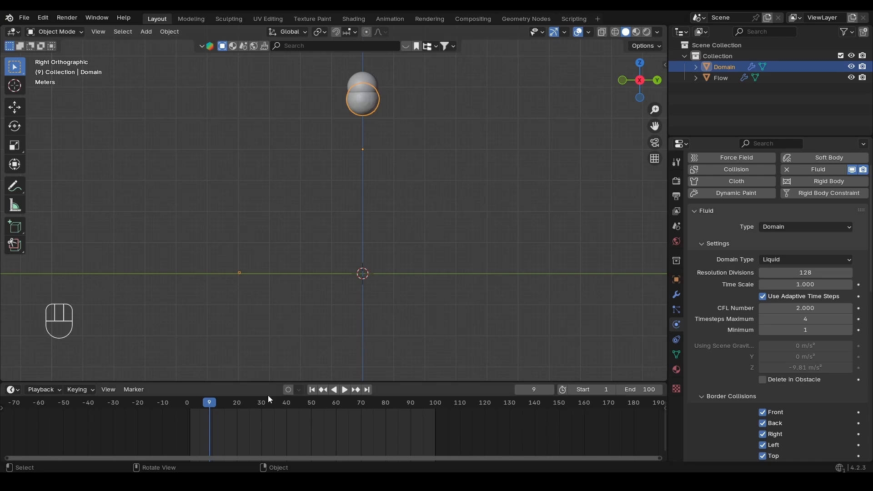
key(space)
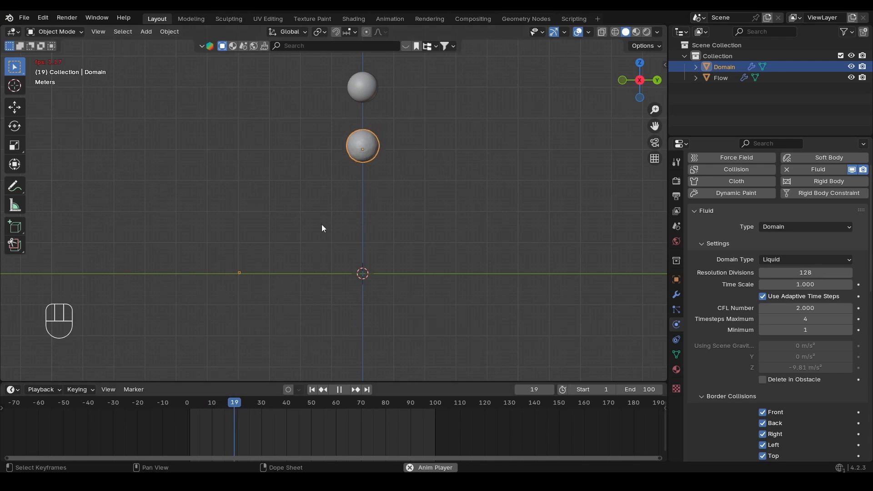
key(space)
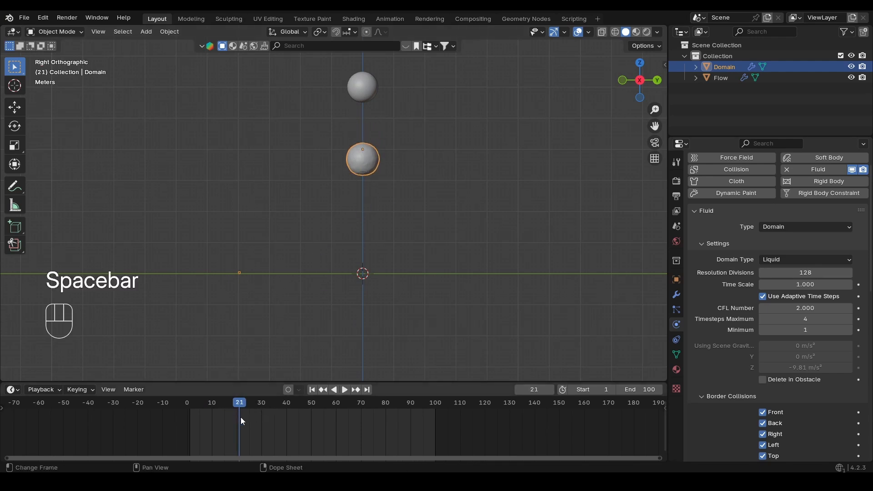
click(313, 391)
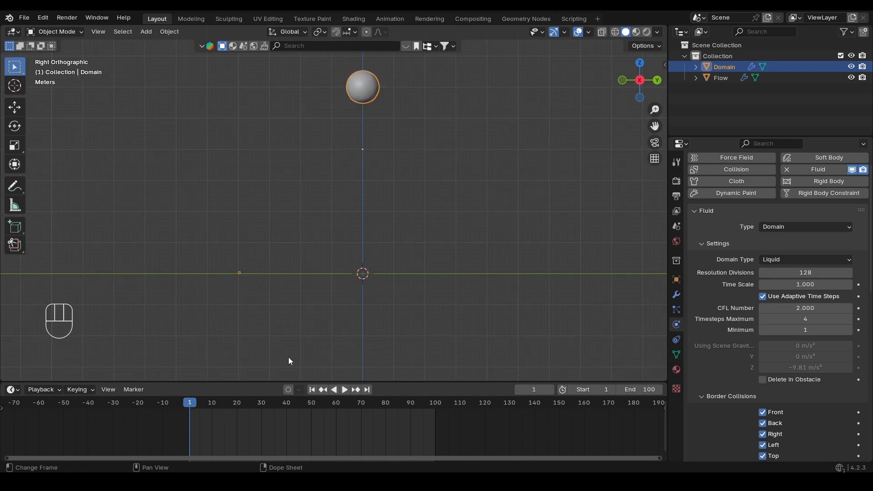
key(space)
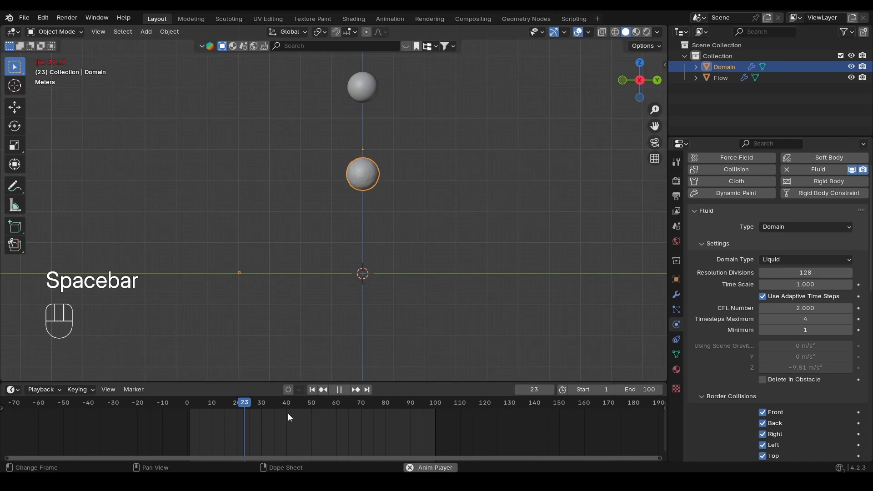
key(space)
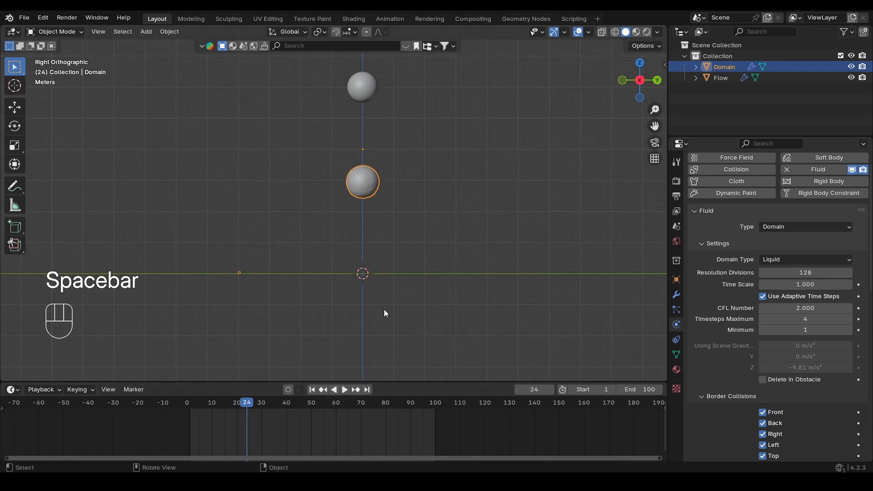
click(312, 390)
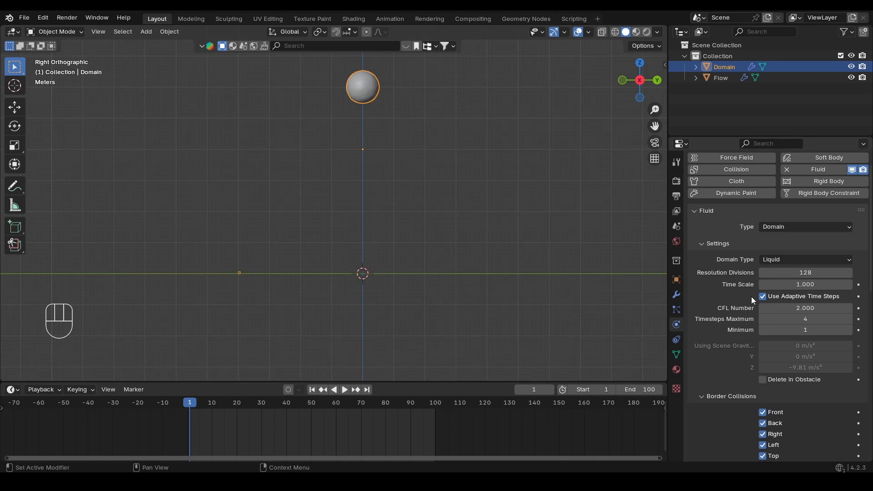
Examine the Domain's fluid settings down to the Cache section and play the simulation again.
scroll(726, 289, down, 18)
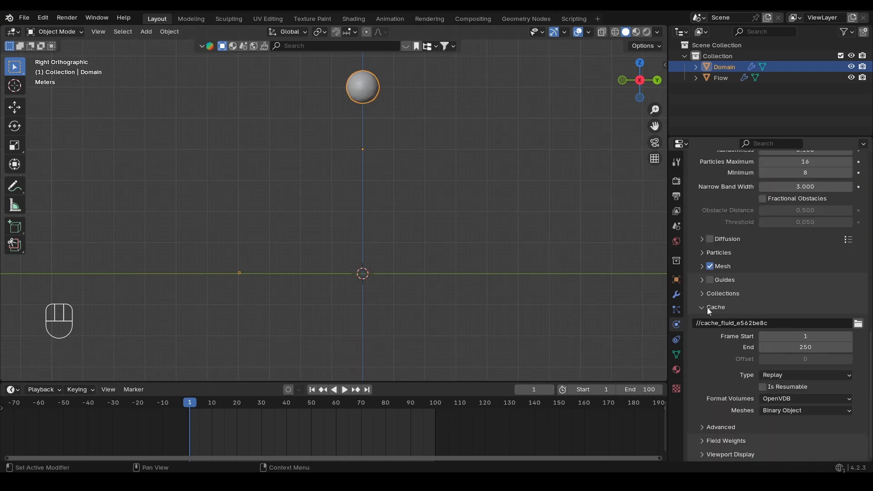
scroll(718, 310, up, 15)
scroll(709, 313, down, 15)
key(space)
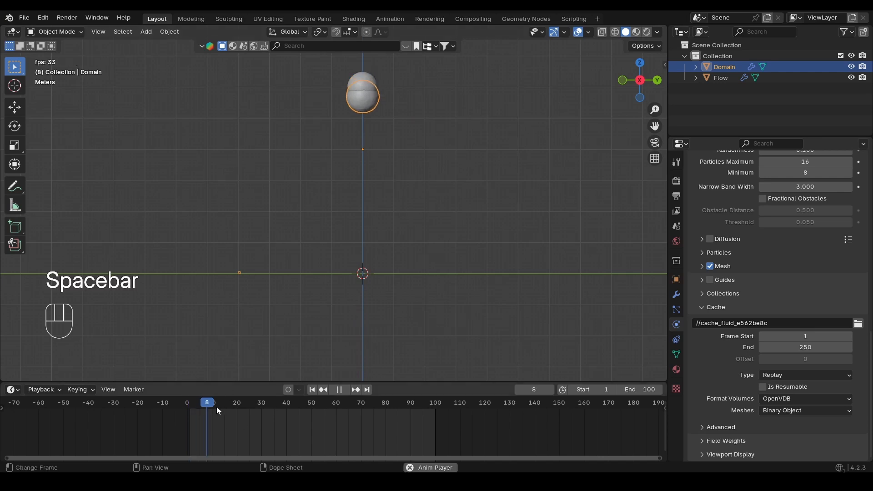
key(space)
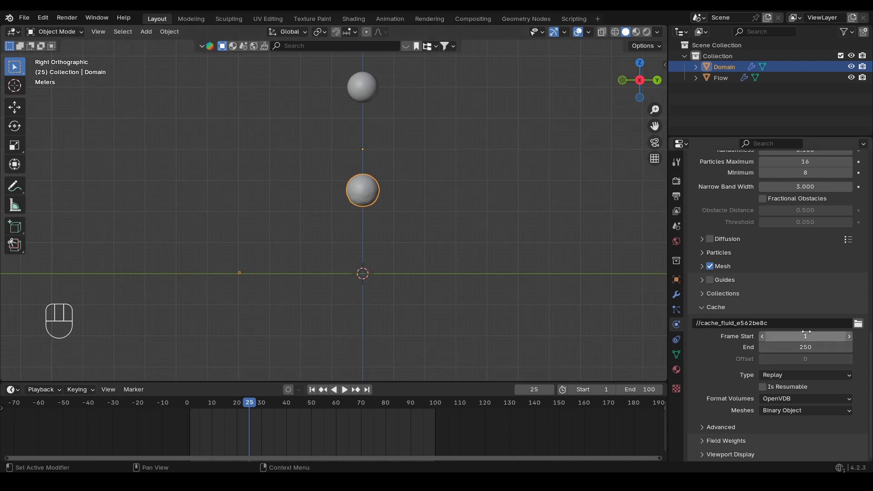
Set the Domain's cache directory to the Cache\Tut folder and return to frame 1.
click(858, 324)
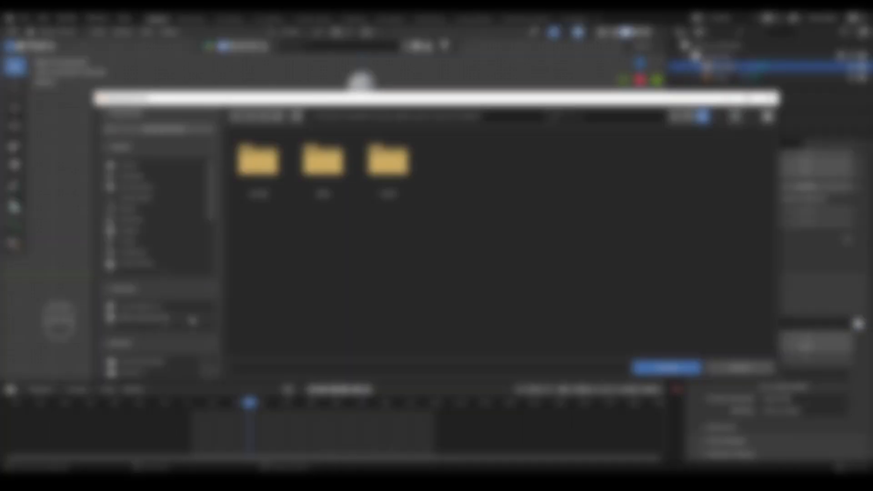
click(156, 315)
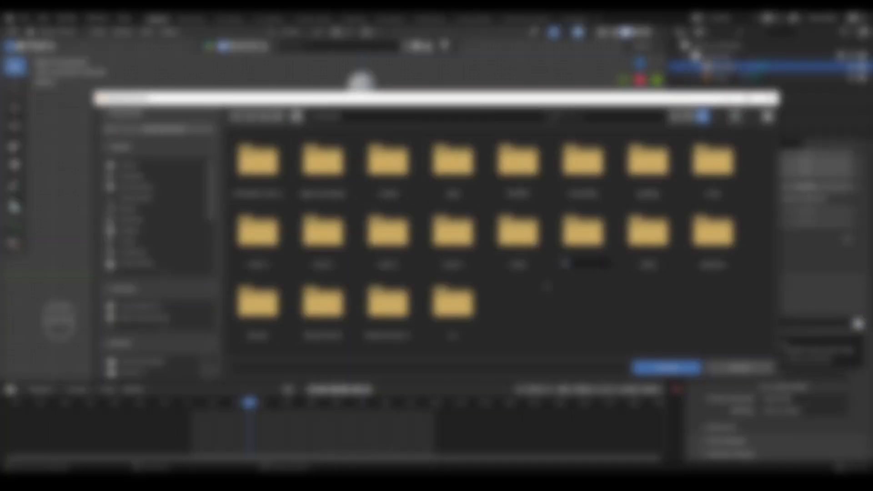
double_click(453, 303)
click(666, 368)
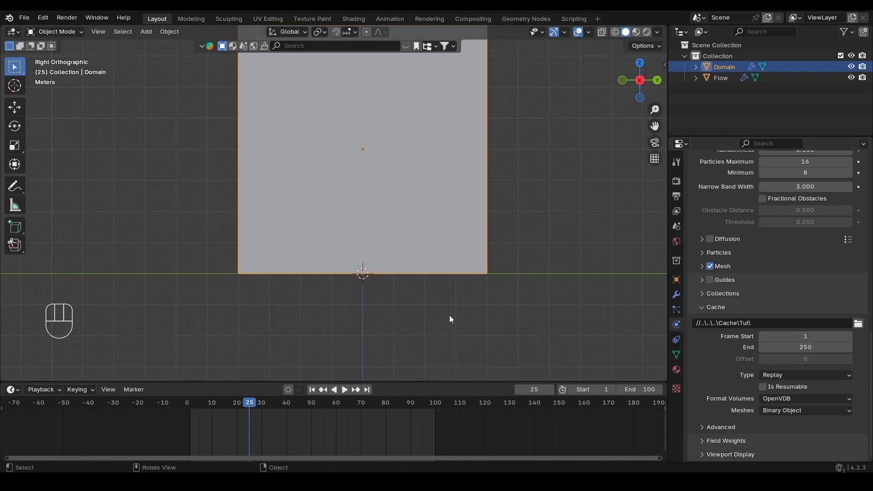
key(shift+Left)
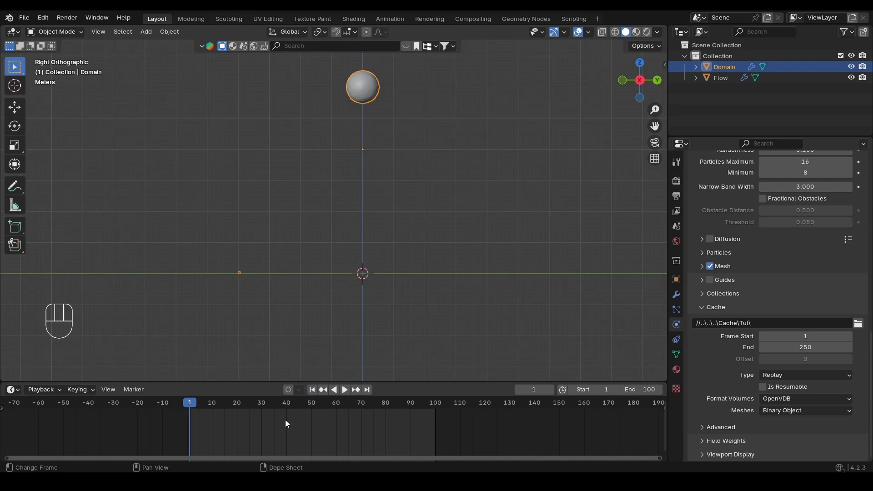
Set the fluid cache's end frame to 100.
double_click(808, 347)
text(100)
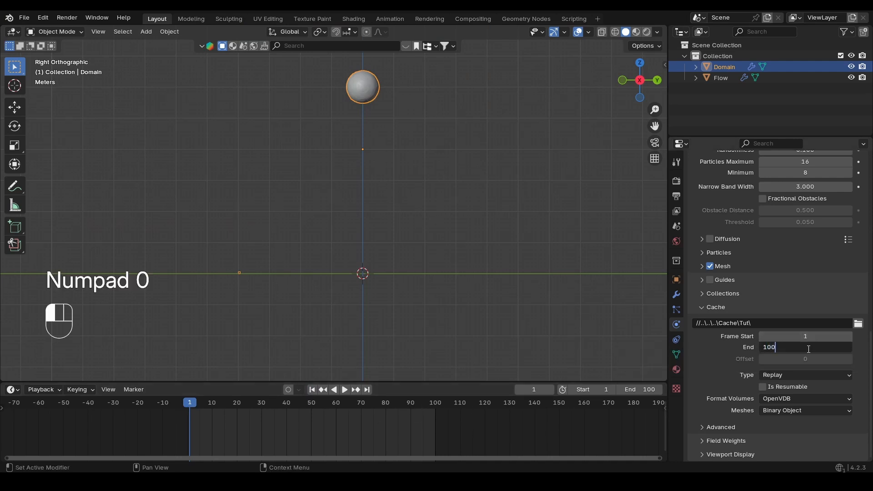
key(Return)
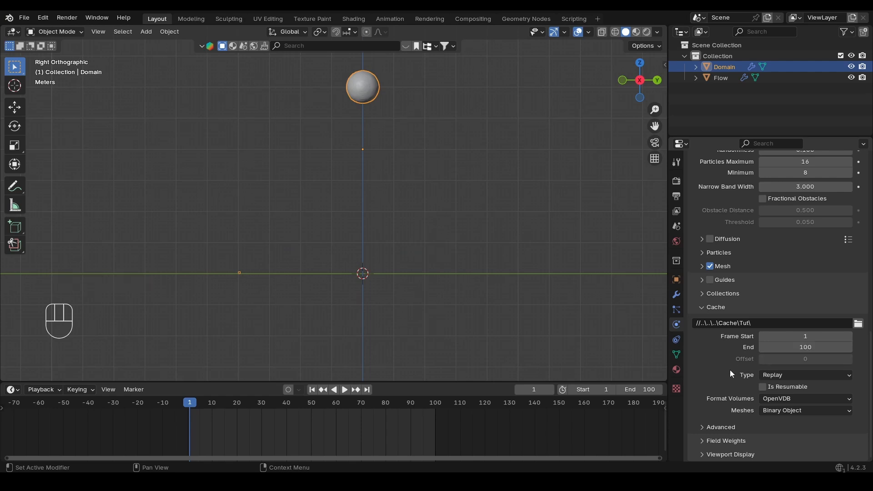
Check the available cache types and play the simulation with the Replay type.
click(786, 375)
key(space)
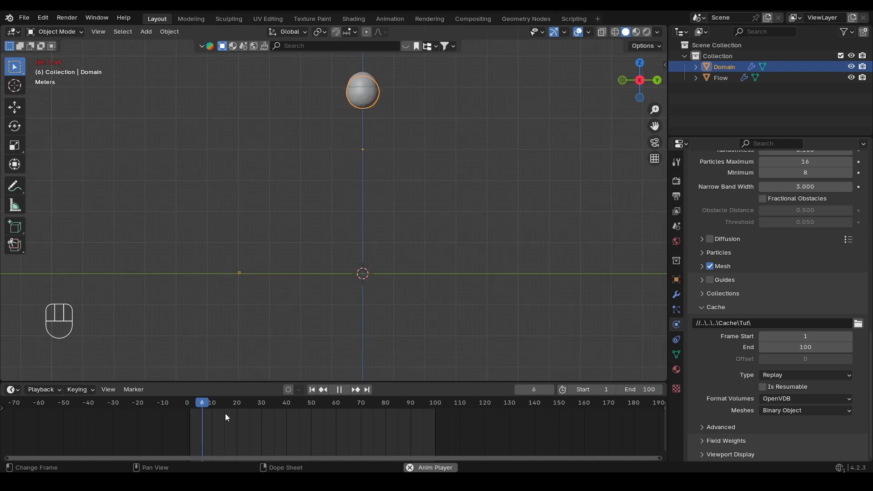
key(space)
Set the fluid cache type to Modular and bring the Domain's main fluid settings into view.
click(827, 377)
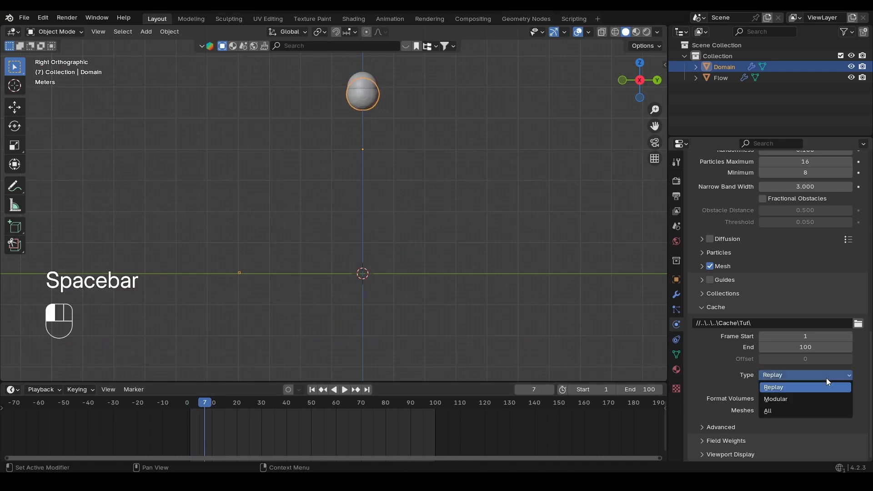
click(795, 399)
scroll(785, 412, up, 4)
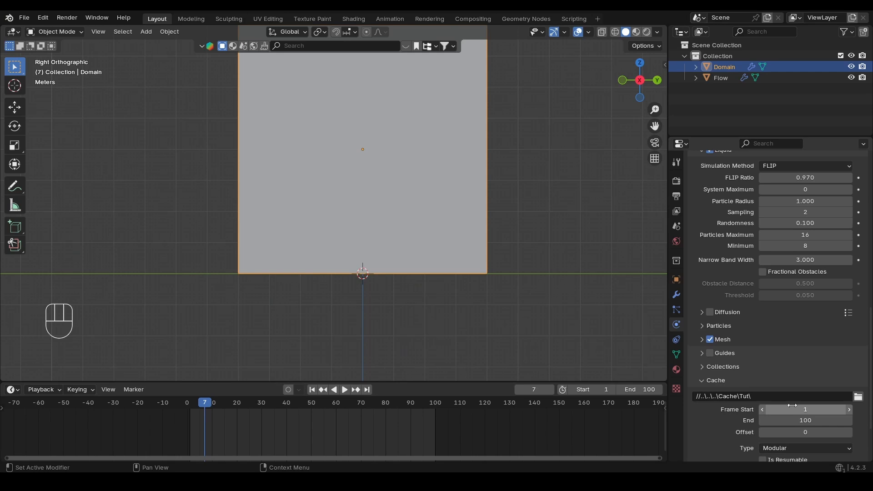
scroll(784, 392, up, 20)
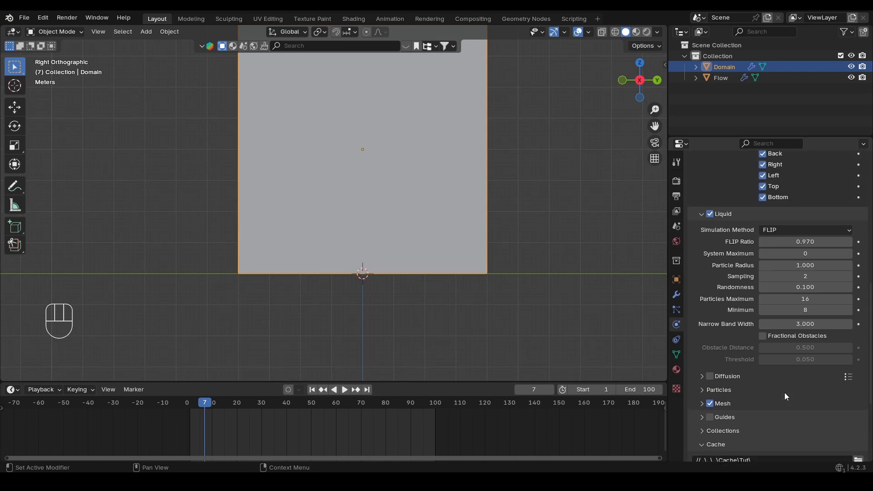
scroll(784, 392, up, 2)
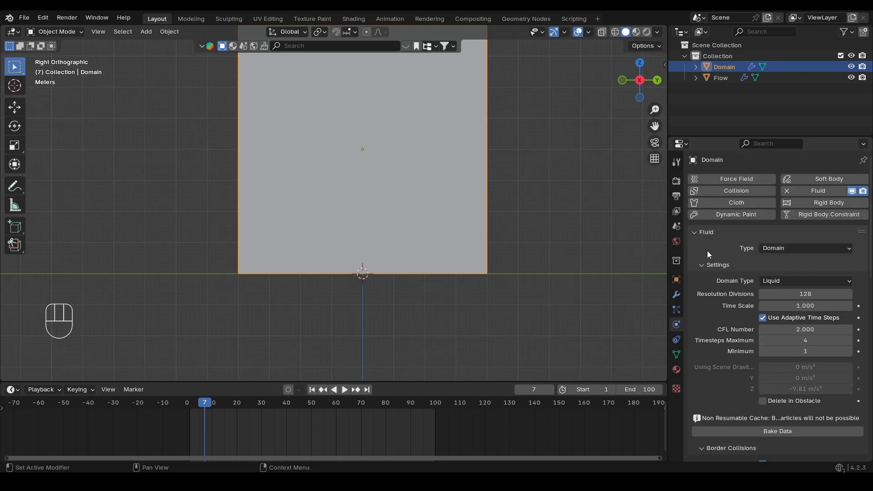
Examine the Modular cache's separate bake options in the Domain's main, liquid and mesh settings.
scroll(760, 314, down, 5)
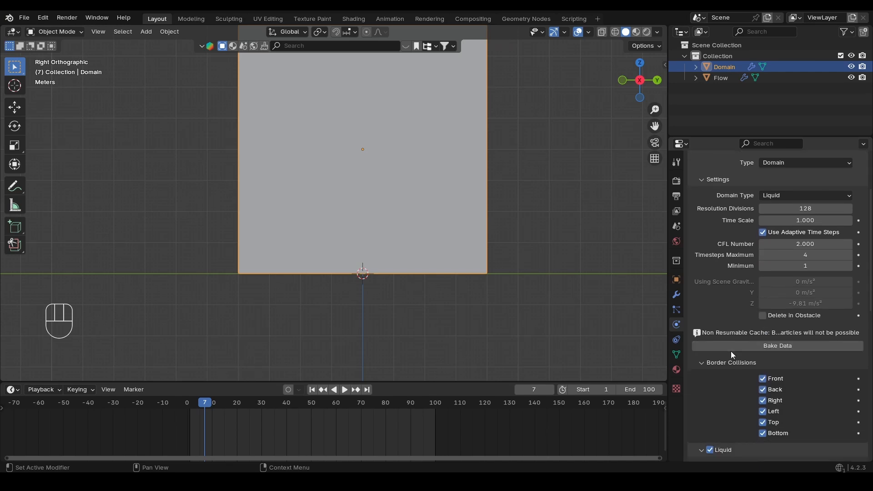
scroll(785, 348, down, 20)
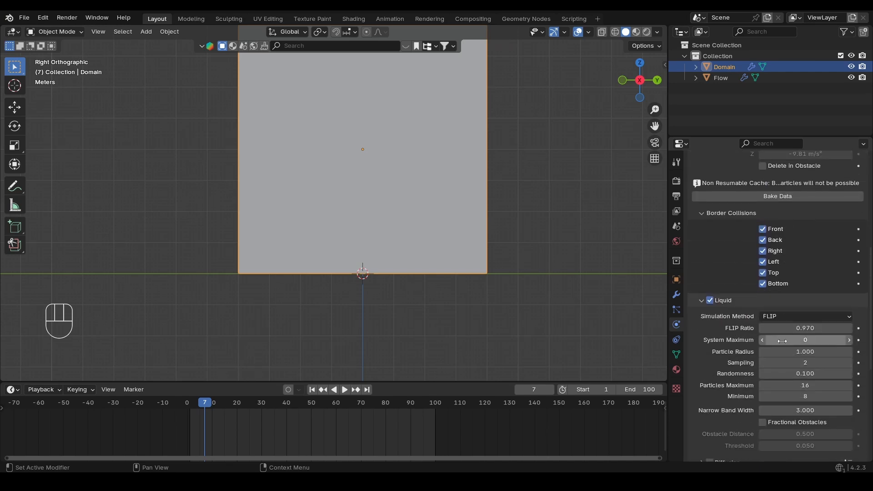
click(728, 266)
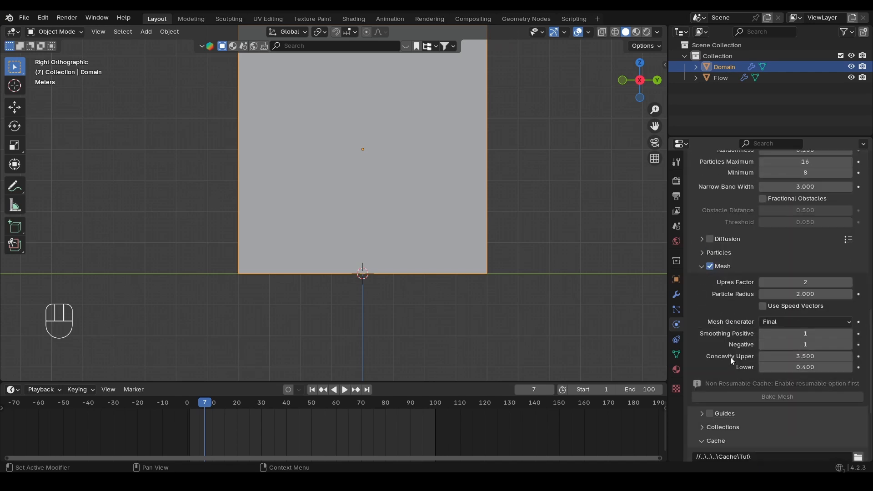
click(724, 267)
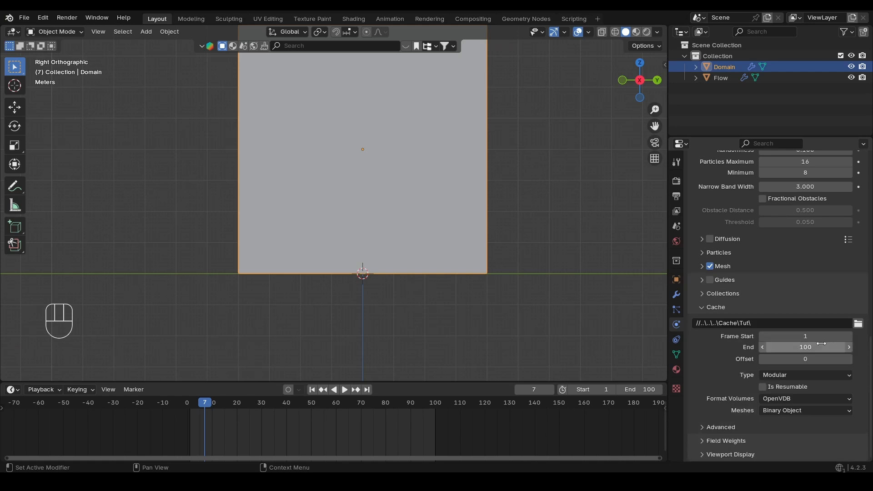
scroll(820, 343, up, 6)
scroll(820, 343, up, 7)
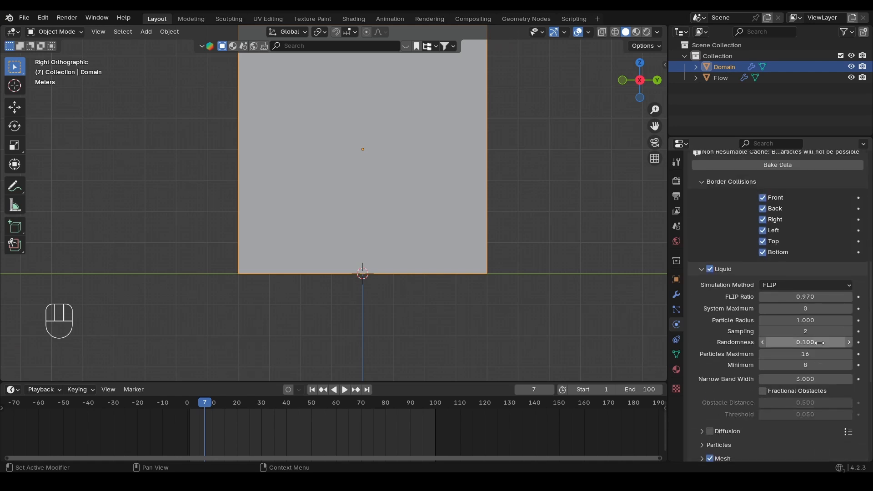
Set the Domain's fluid cache type to All.
scroll(820, 343, down, 12)
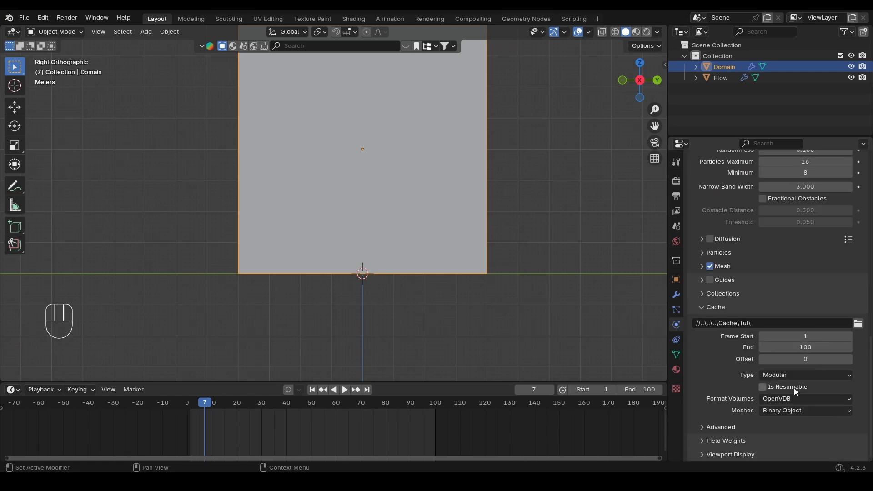
click(794, 374)
click(779, 409)
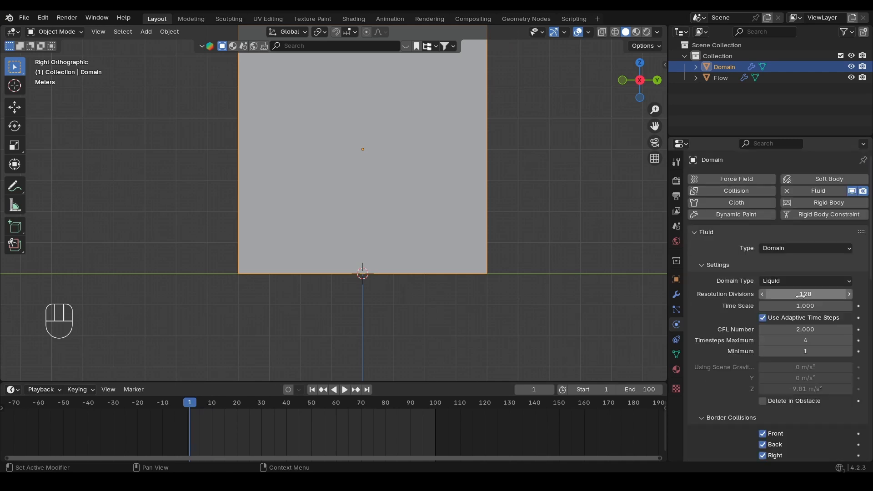
Set the Domain's resolution divisions to 32.
click(802, 296)
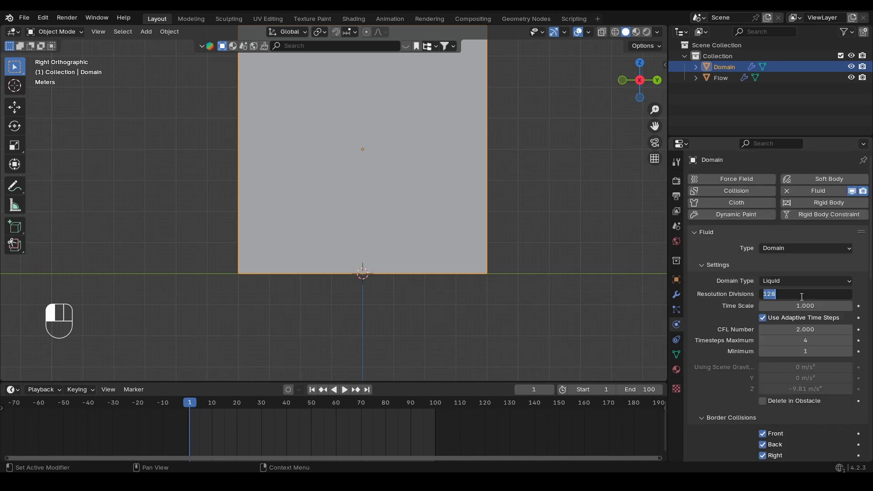
text(32)
key(Return)
scroll(798, 296, down, 1)
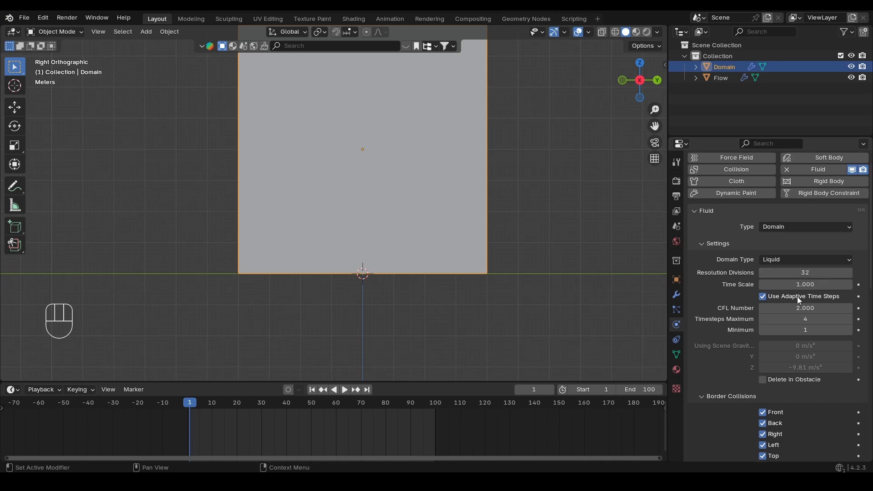
Bake the whole liquid simulation from the Domain's cache settings.
scroll(798, 297, down, 17)
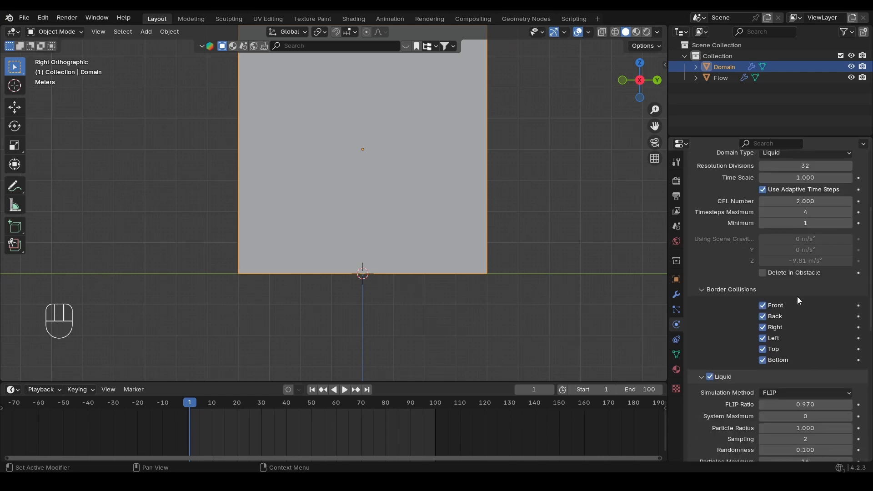
scroll(798, 296, down, 3)
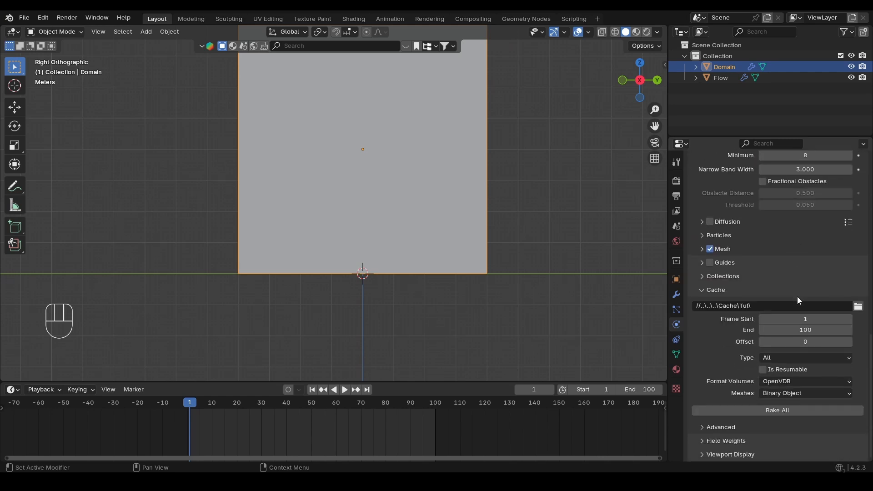
click(776, 411)
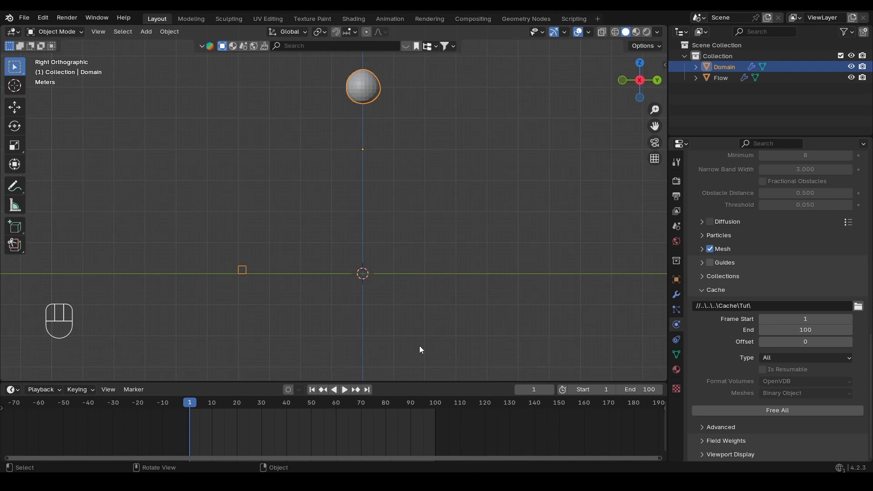
Play the baked liquid simulation and inspect the falling liquid from an angled perspective.
scroll(400, 296, up, 1)
key(space)
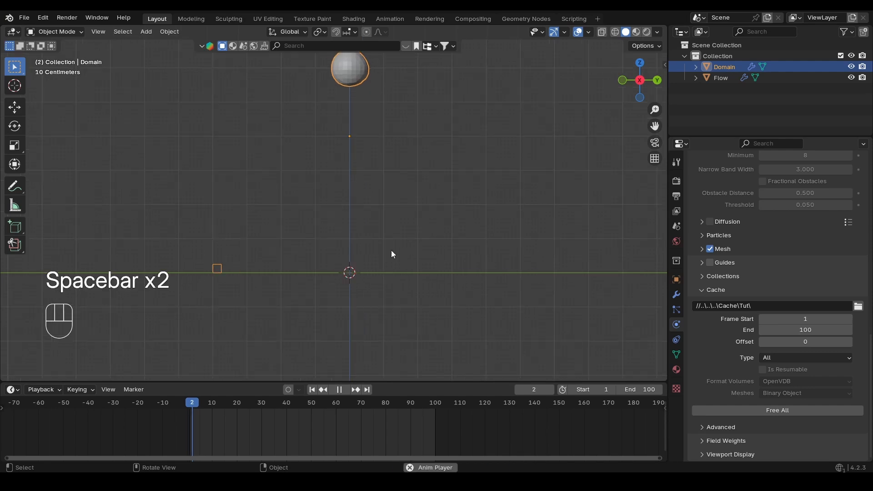
alt+drag(332, 256, 434, 174)
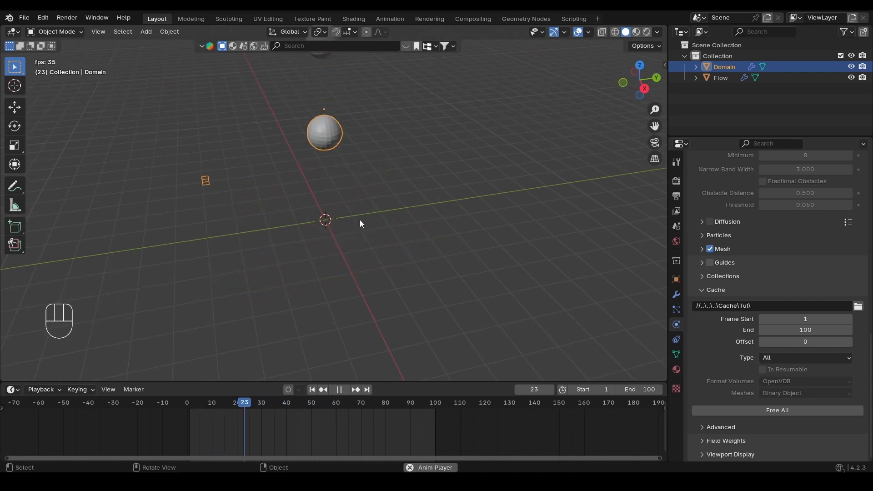
alt+shift+drag(359, 220, 407, 257)
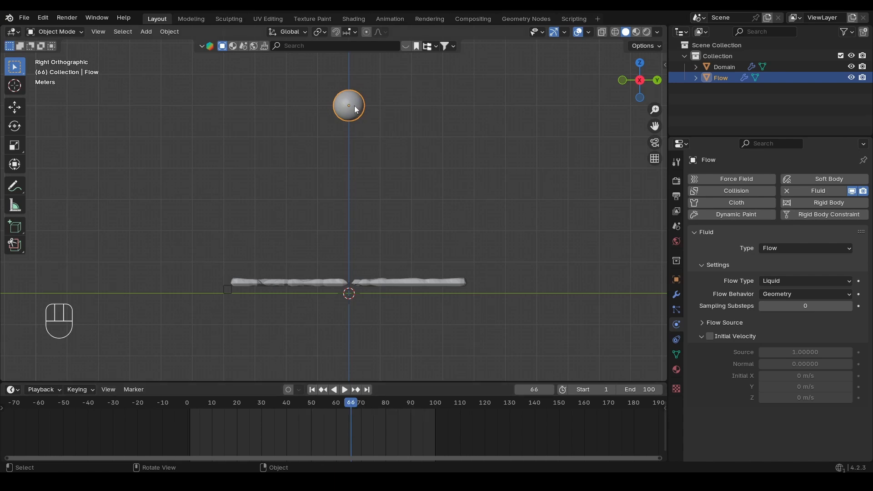
Move the Flow sphere 2 m along the global Y axis and return to frame 1.
key(g)
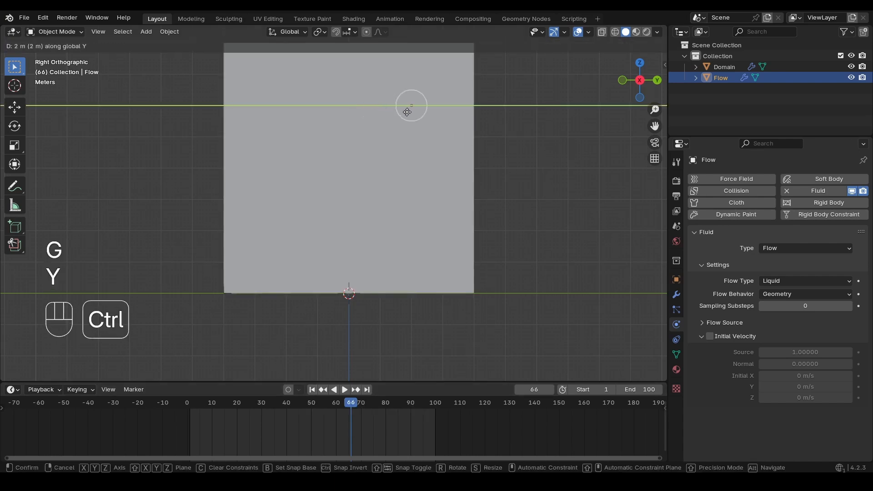
click(419, 106)
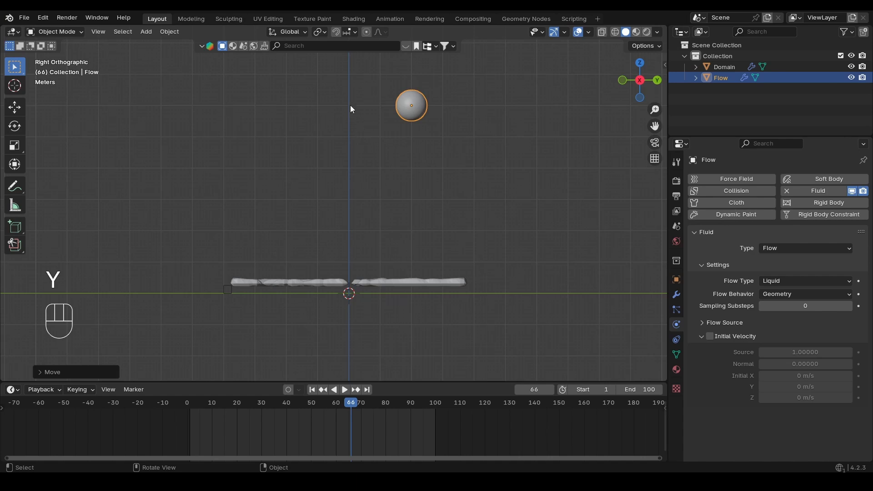
click(312, 389)
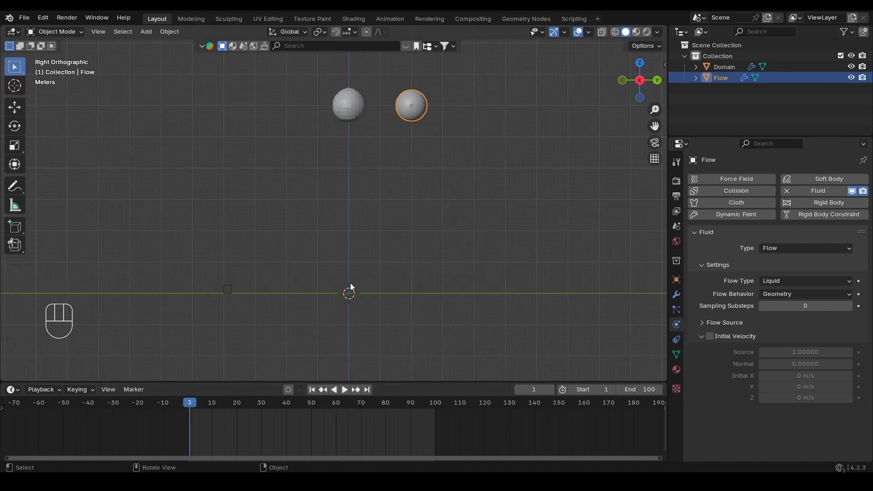
Play the existing bake in perspective to compare the liquid with the moved Flow sphere, pausing while it falls.
key(space)
middle_drag(353, 219, 373, 267)
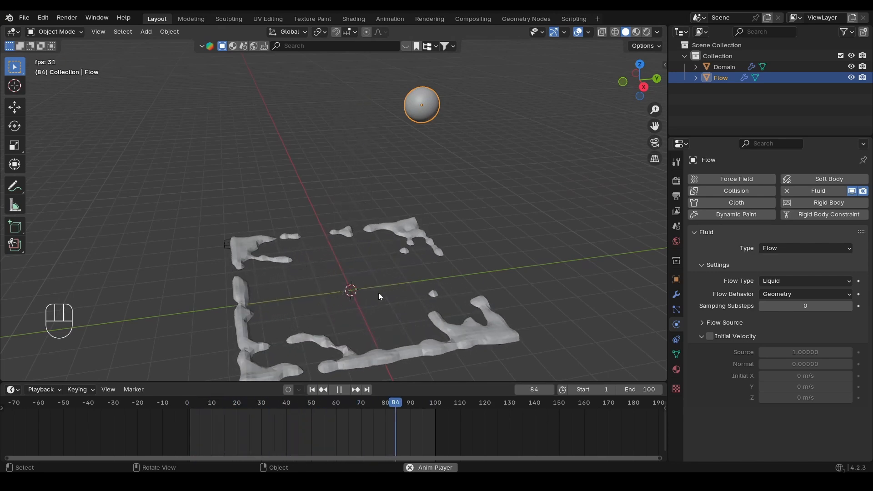
key(space)
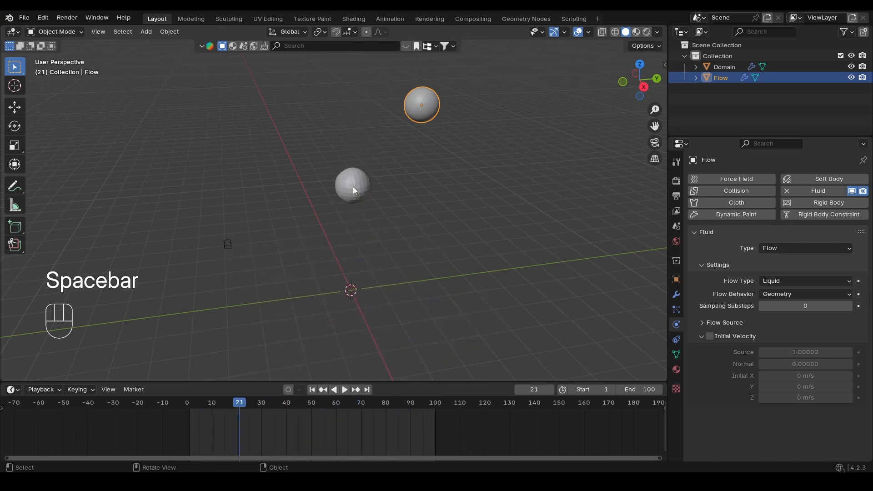
Select the Domain and free all of its baked fluid data.
click(354, 187)
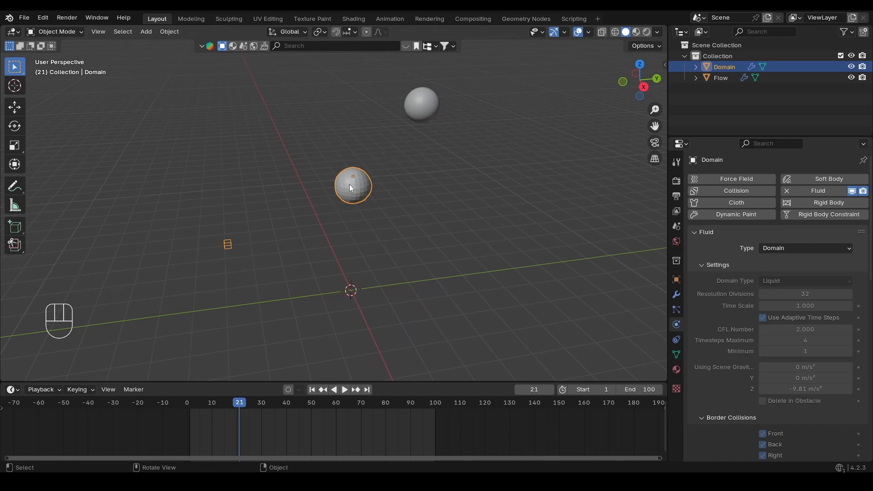
scroll(792, 257, down, 2)
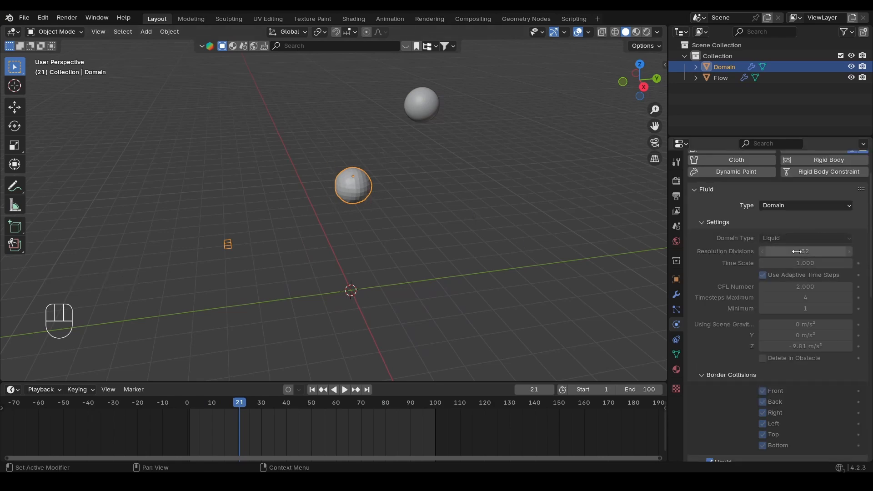
scroll(784, 323, down, 10)
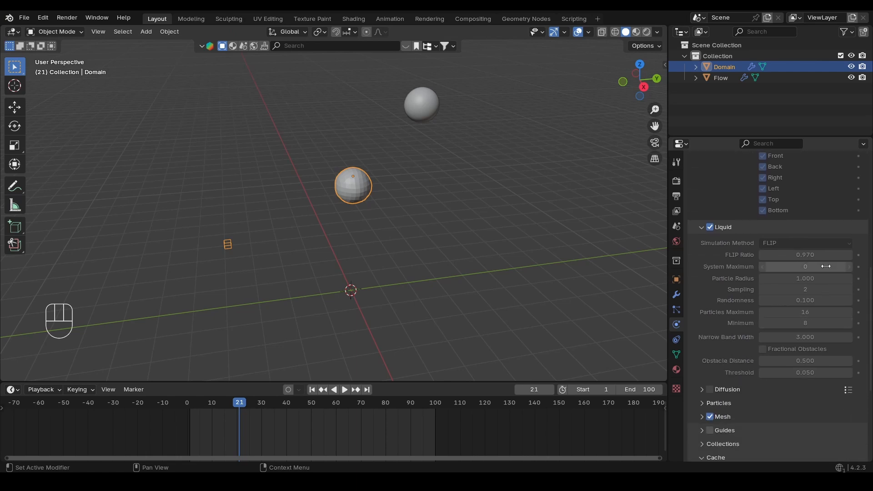
scroll(775, 341, down, 8)
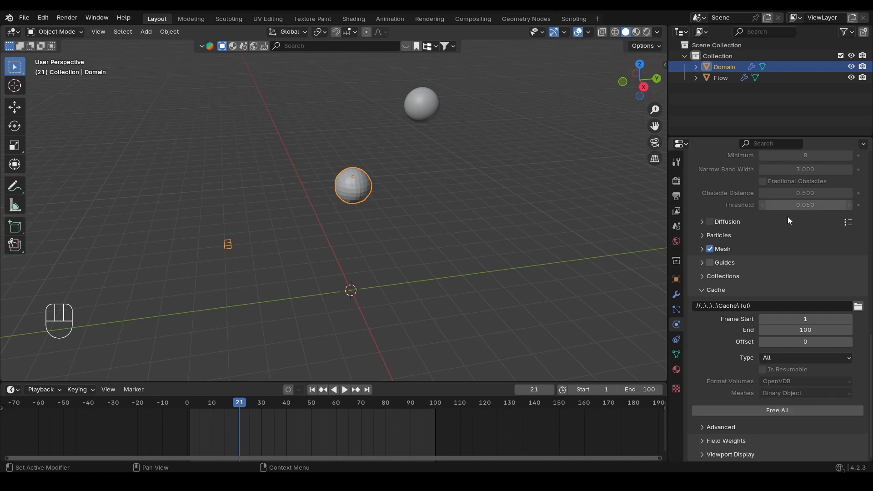
click(787, 412)
scroll(807, 336, up, 5)
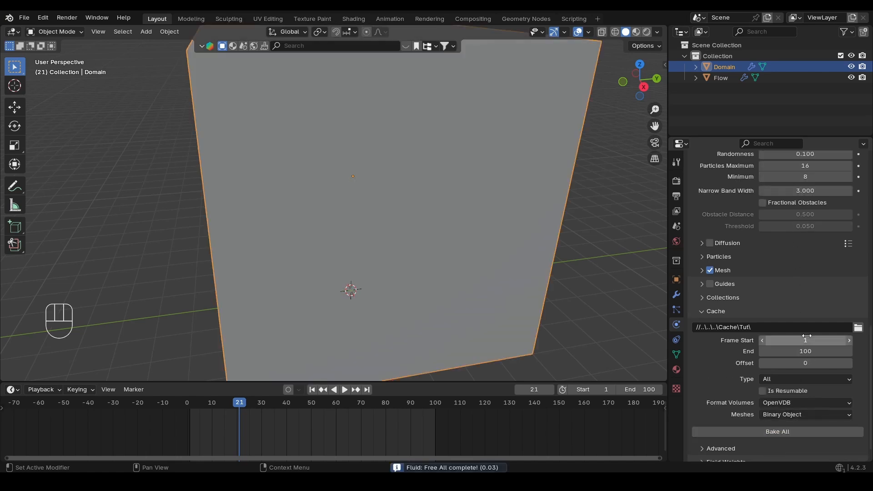
scroll(807, 336, down, 5)
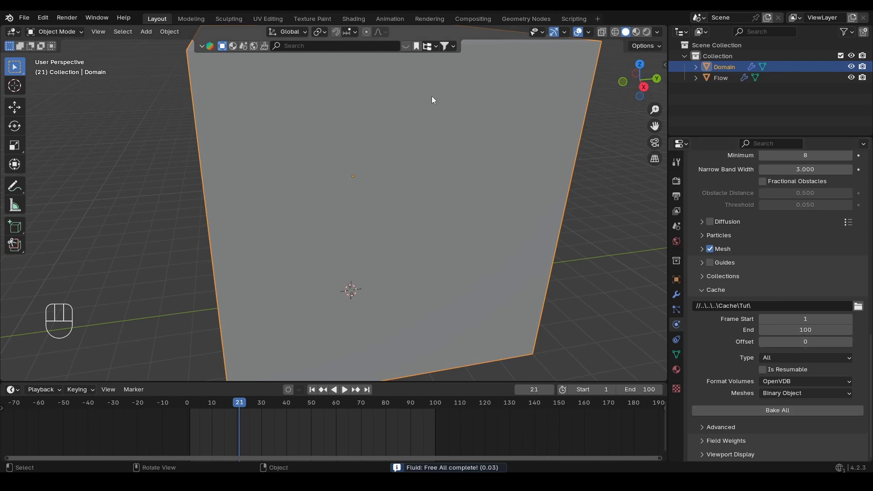
Switch to the right orthographic view and rebake the whole simulation with the relocated Flow sphere.
click(644, 87)
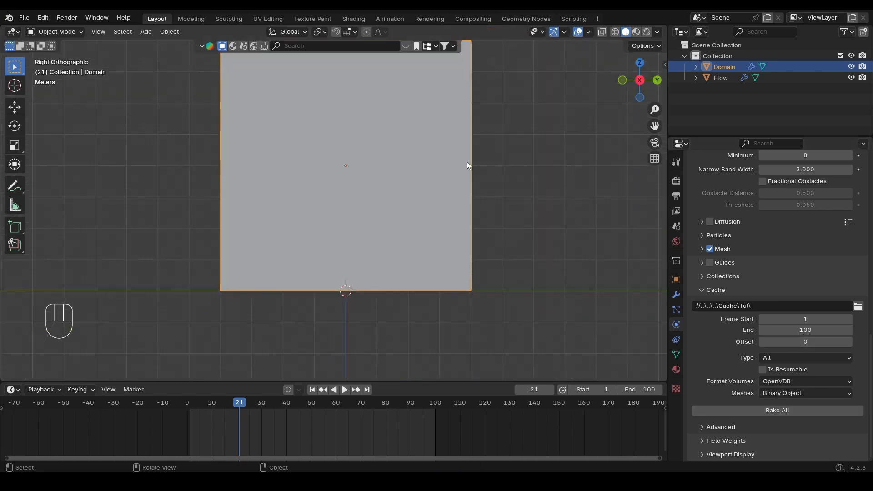
click(786, 410)
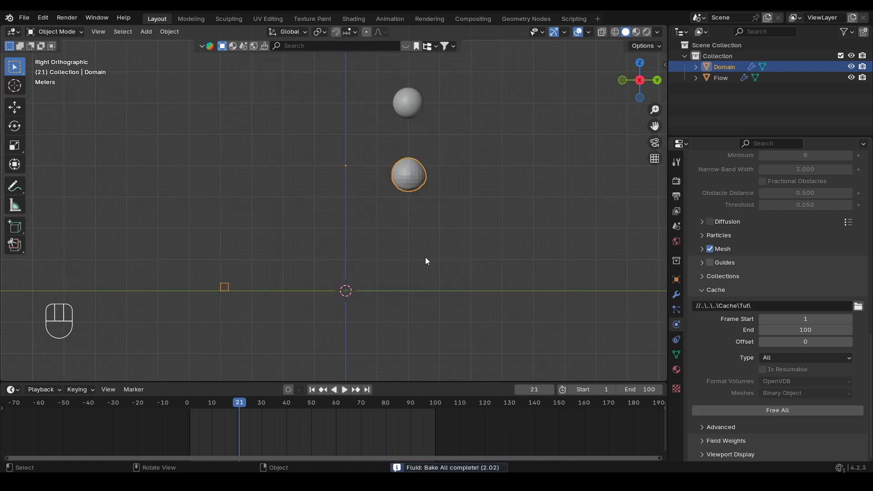
Play the rebaked simulation from frame 1 to check the liquid's new starting position, and stop playback.
click(312, 390)
key(space)
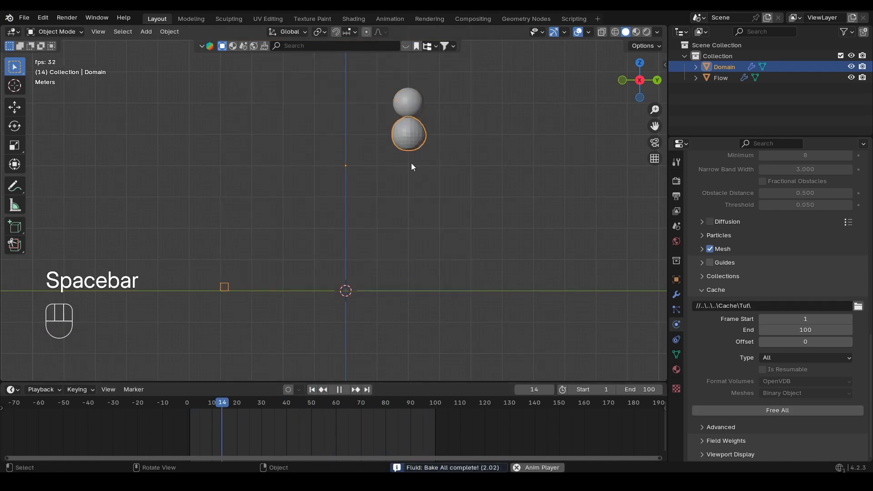
alt+drag(410, 310, 423, 322)
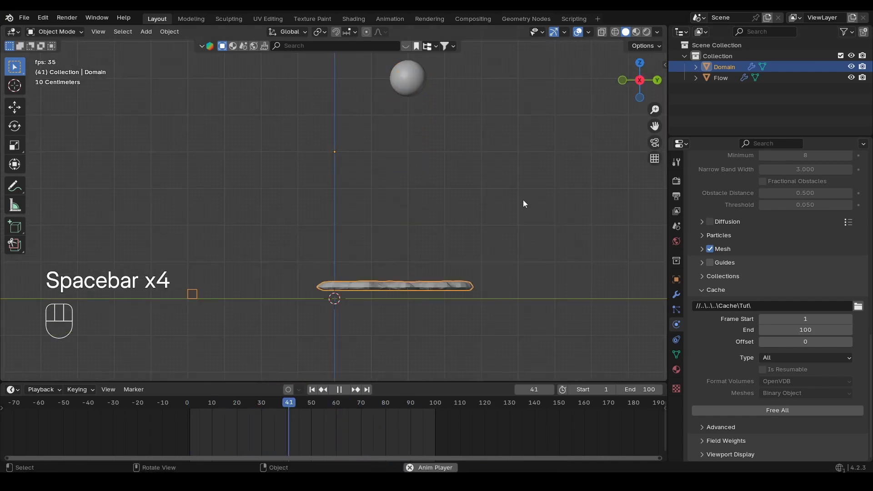
key(space)
Free all baked fluid data and set the Domain's resolution divisions to 64.
click(774, 411)
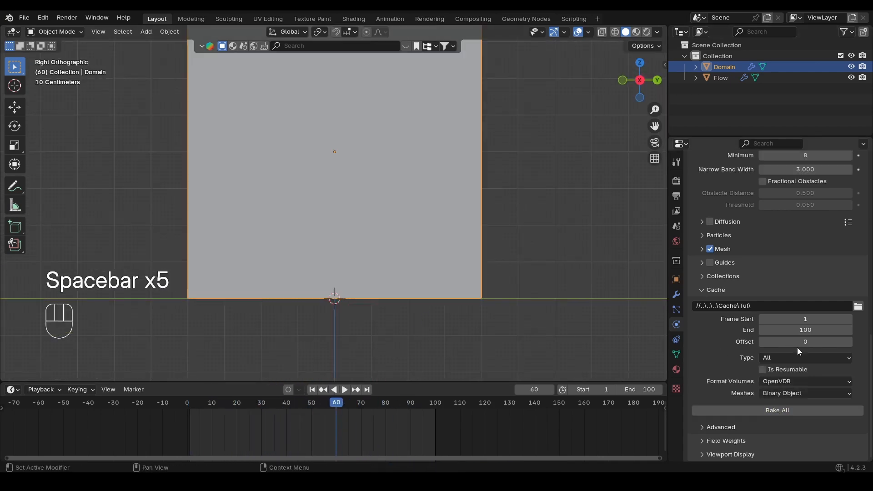
scroll(798, 348, up, 15)
scroll(807, 290, up, 5)
click(811, 294)
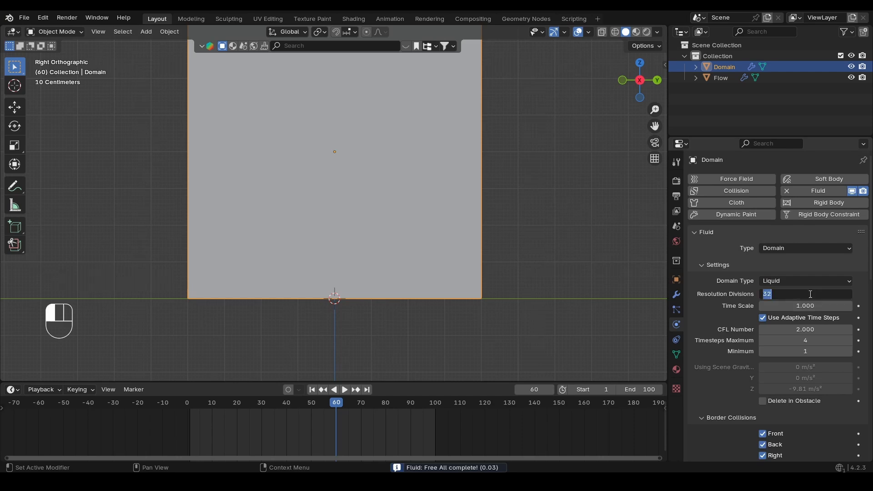
text(64)
key(Return)
Bake the whole simulation at the new resolution and view the resulting liquid in perspective.
scroll(810, 293, down, 10)
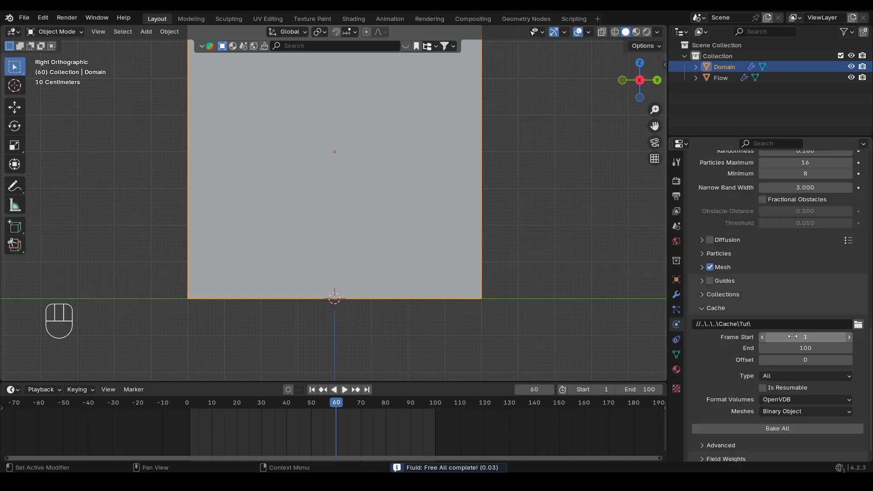
click(778, 414)
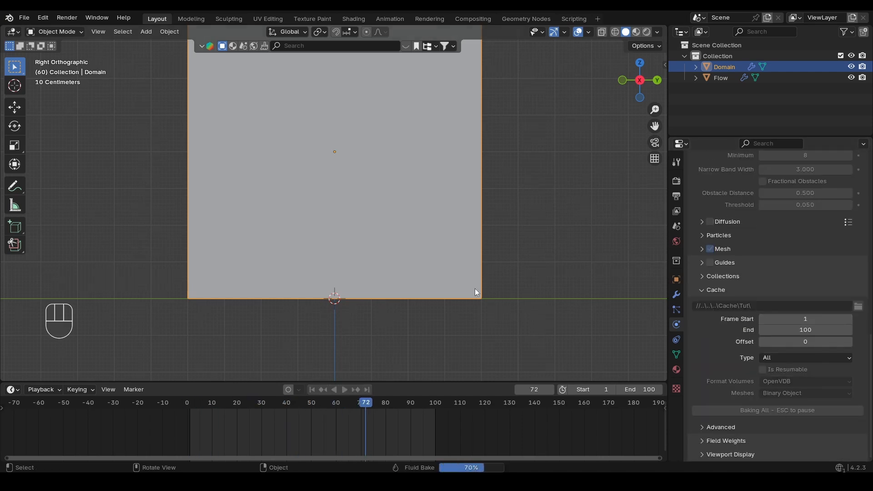
alt+drag(458, 263, 452, 291)
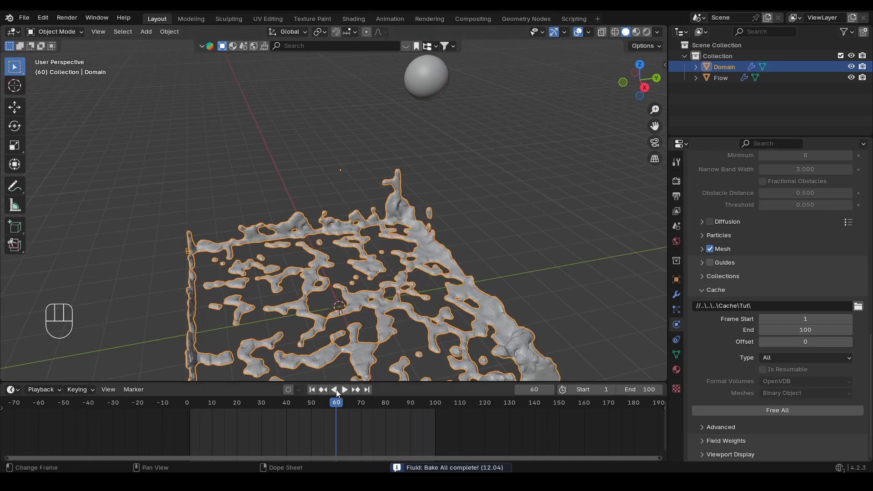
Play the baked 64-division simulation from frame 1, watch the liquid fall and stop playback back at frame 1.
click(313, 392)
scroll(416, 233, down, 3)
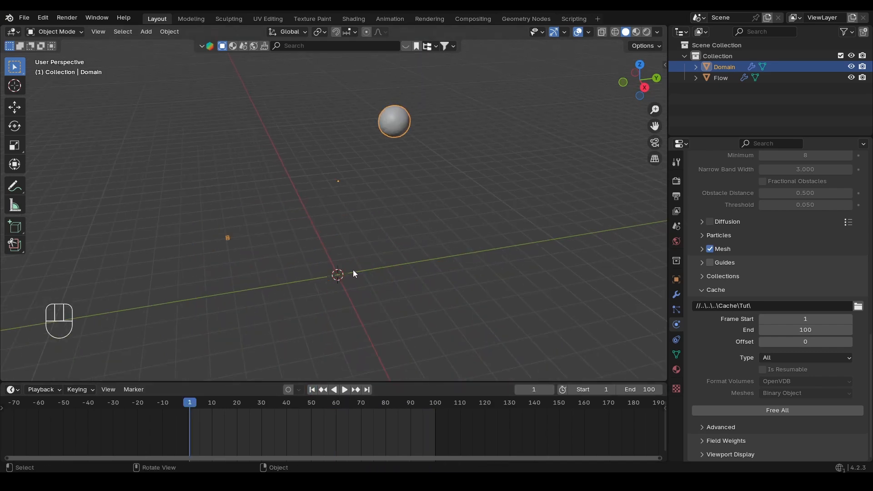
key(space)
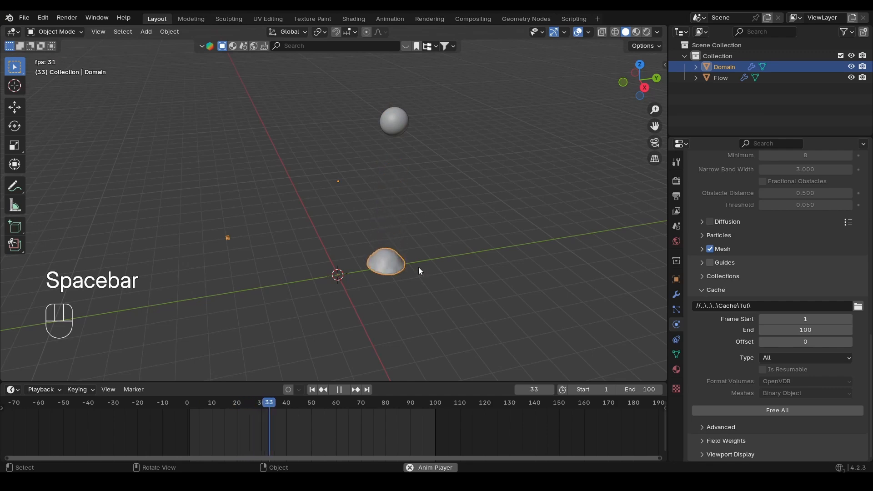
key(space)
key(space)
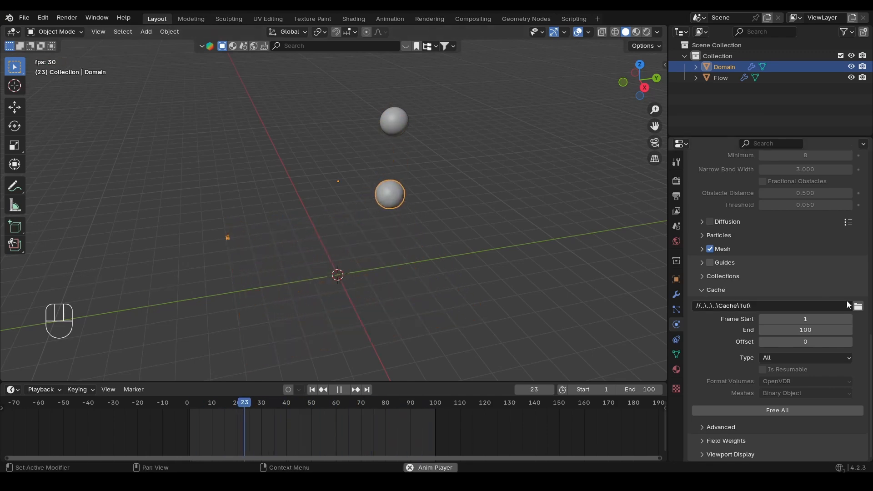
key(Escape)
Free all baked fluid data of the 64-division Domain.
click(772, 414)
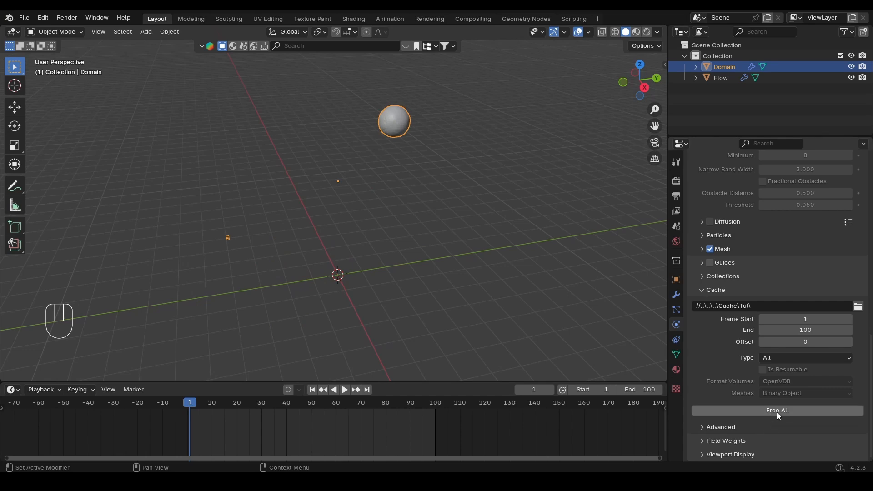
scroll(781, 372, up, 15)
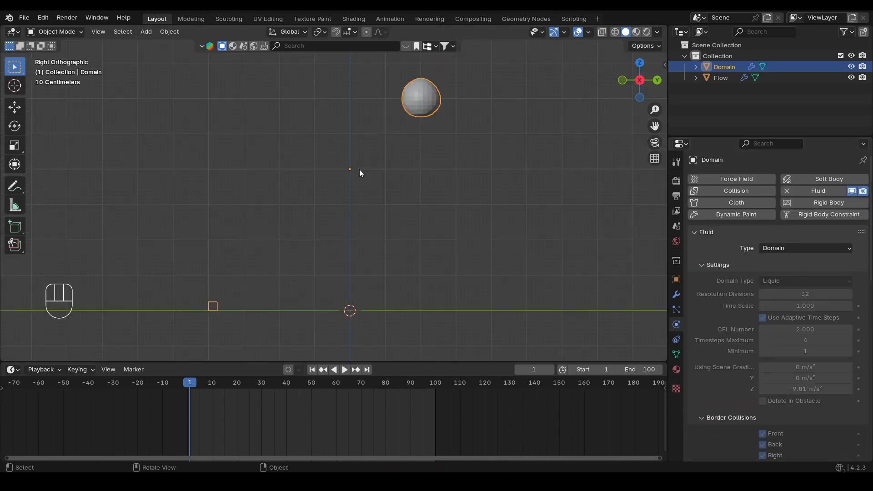
Add a UV sphere, raise it along Z inside the Domain to just below the Flow sphere's height, and scale it down much smaller.
click(722, 77)
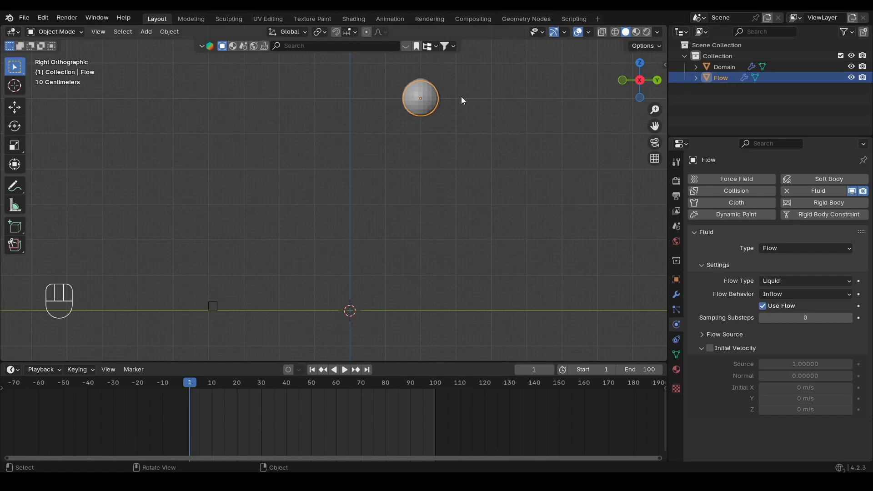
key(shift+a)
mouse_move(323, 118)
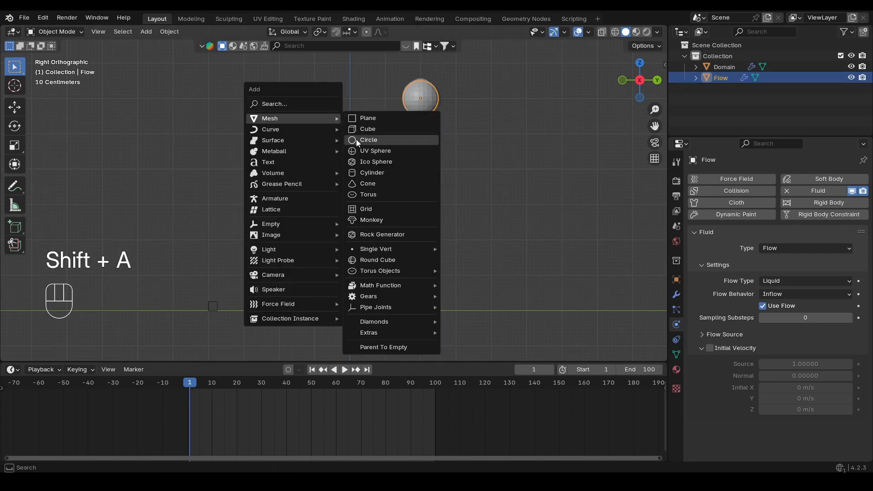
click(361, 153)
key(g)
key(z)
click(377, 132)
key(s)
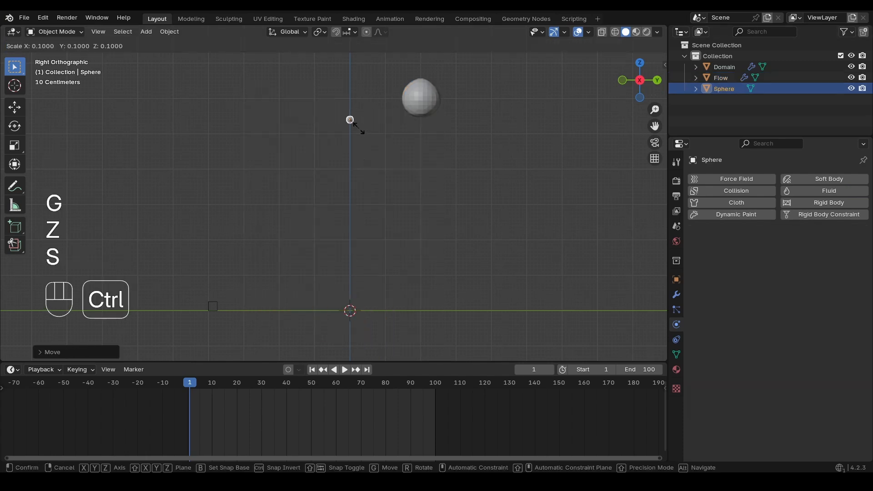
ctrl+shift+click(352, 148)
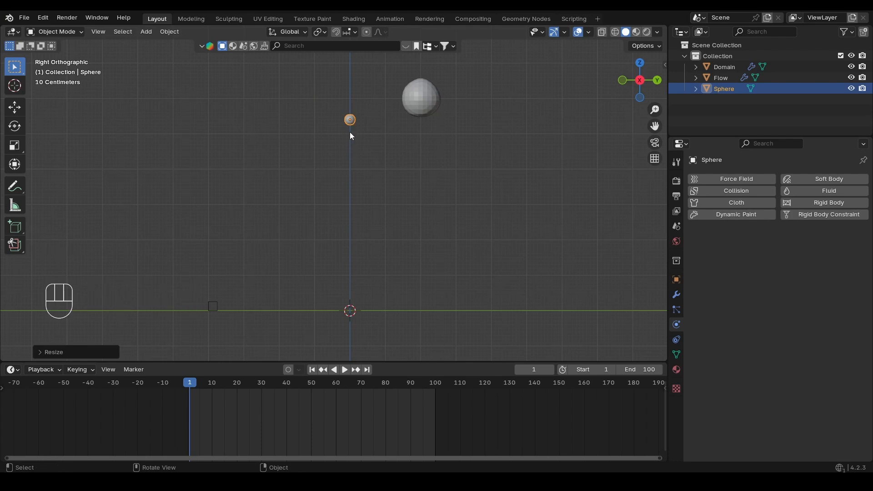
Make the small sphere a fluid Flow object with Liquid type and Inflow behavior, and bake the Domain's whole simulation.
click(821, 190)
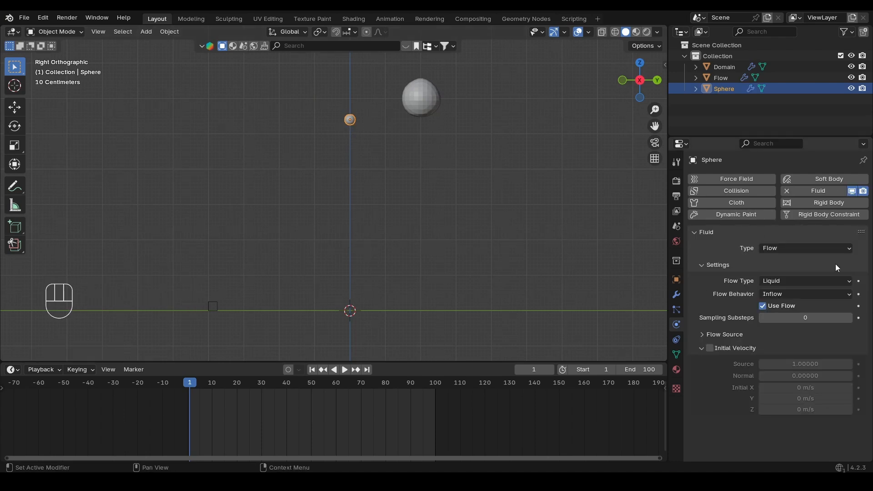
click(425, 102)
key(q)
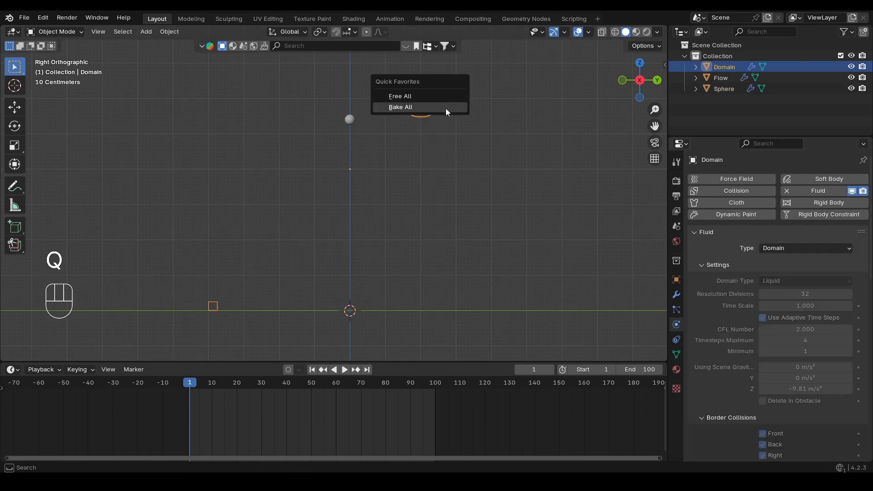
click(446, 108)
Play the baked simulation to frame 14 and check whether the small sphere emits any liquid.
key(space)
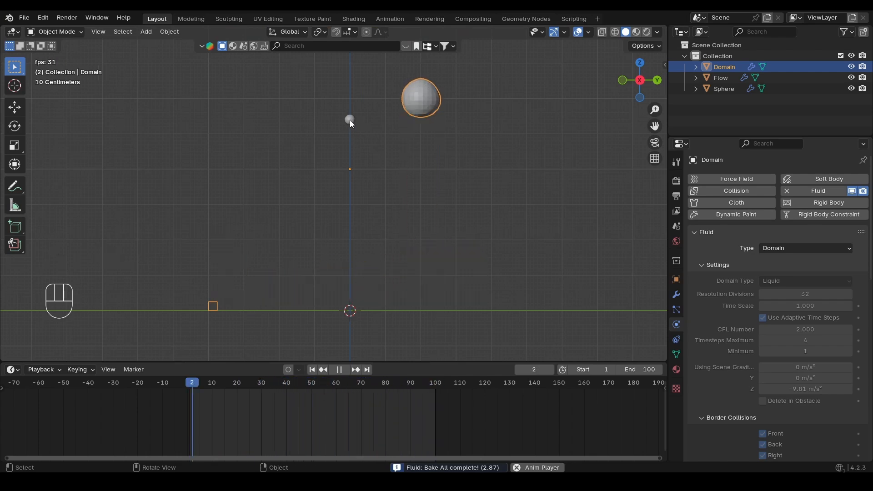
key(space)
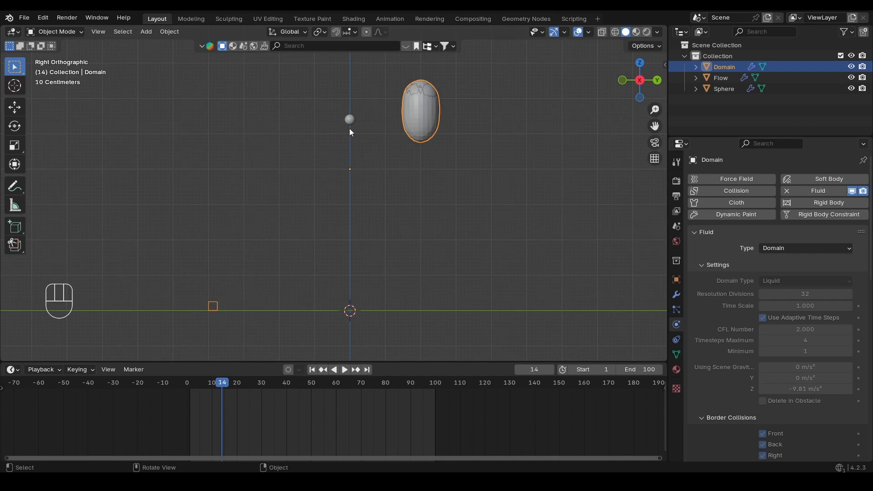
click(349, 120)
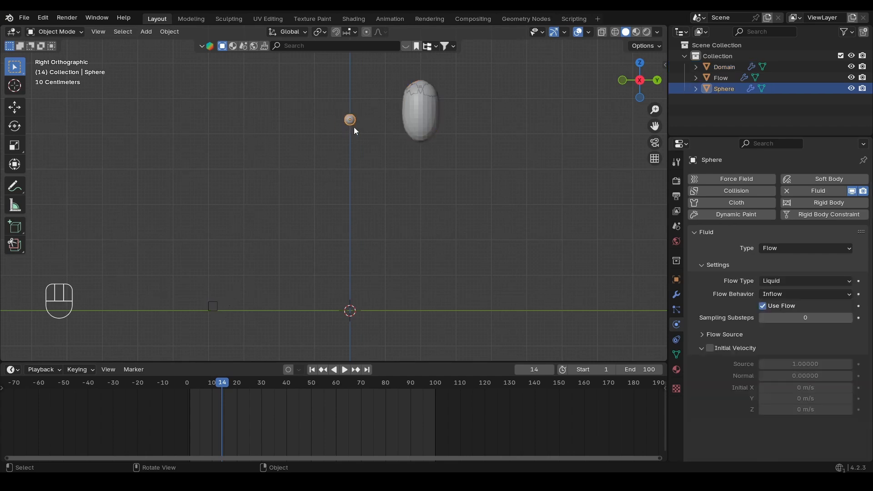
Free all of the Domain's baked fluid data from the two-inflow simulation.
click(426, 136)
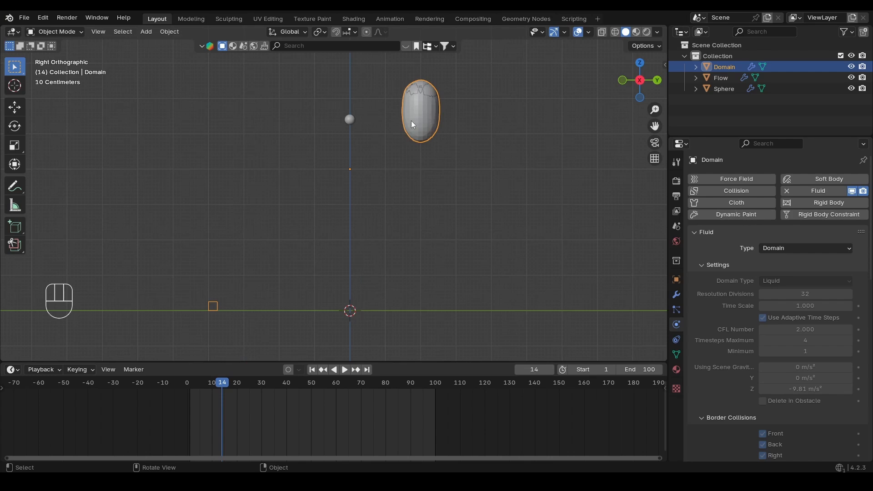
key(q)
click(337, 206)
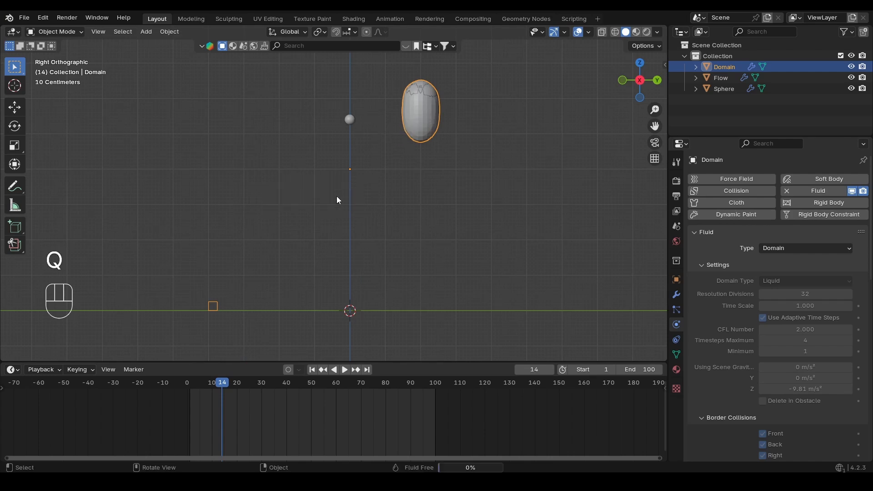
Set the Domain's resolution divisions to 64 and bake the whole simulation.
click(797, 295)
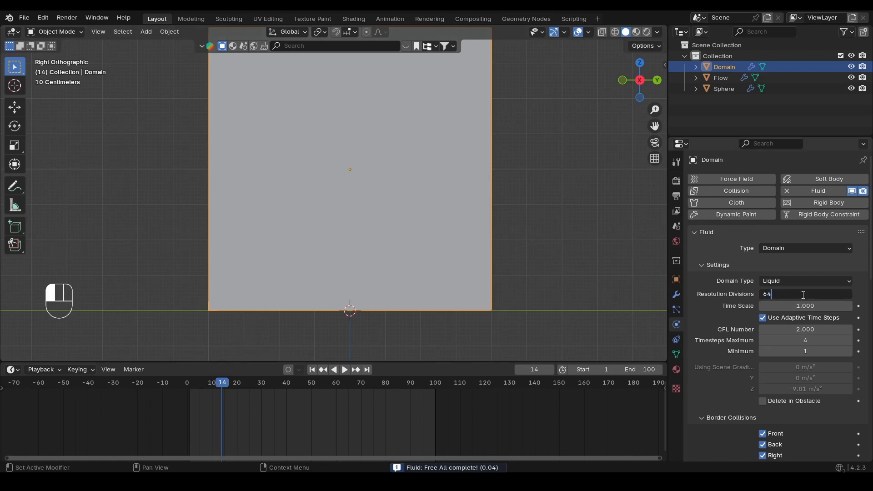
key(Return)
key(q)
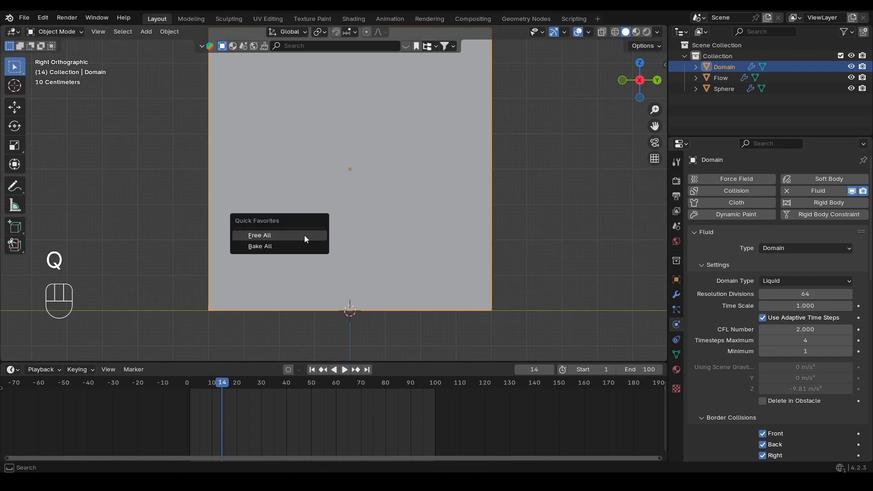
click(296, 244)
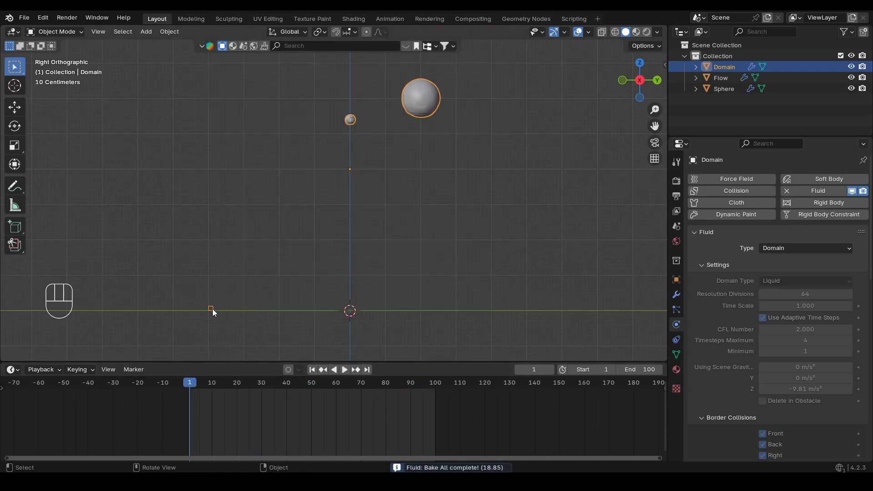
Hide and show the Domain to compare it with the inflow spheres, and play the simulation to check both streams.
key(h)
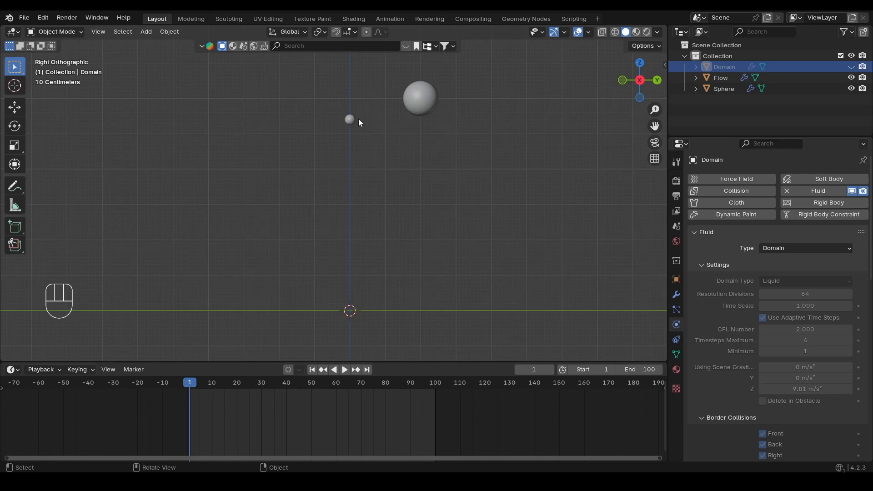
click(851, 67)
key(space)
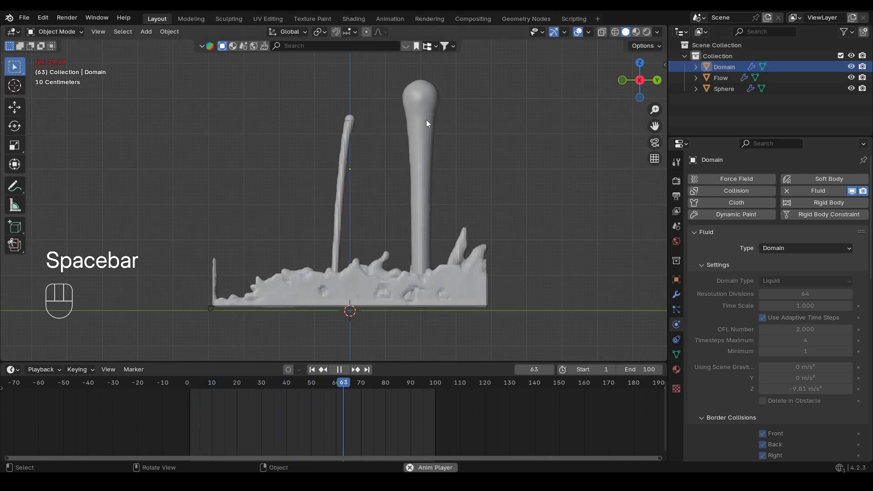
key(space)
Move the small inflow sphere along negative Y until it lies outside the Domain, level with the Flow sphere.
click(351, 117)
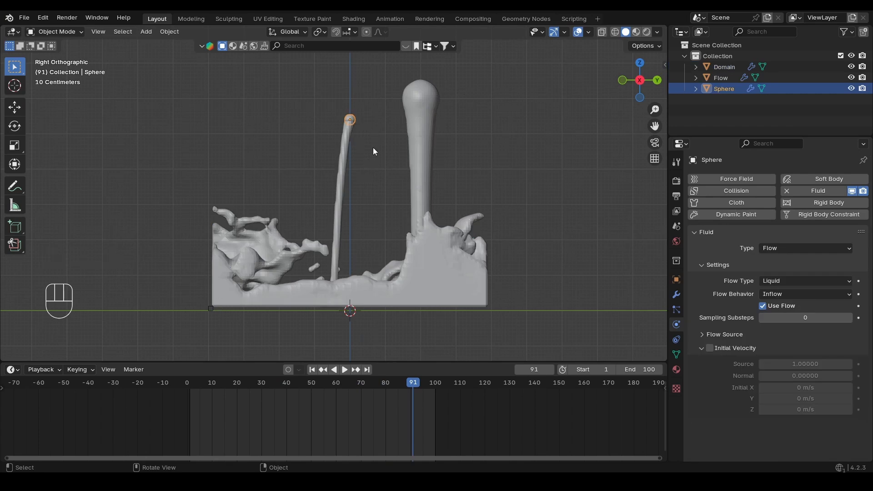
key(g)
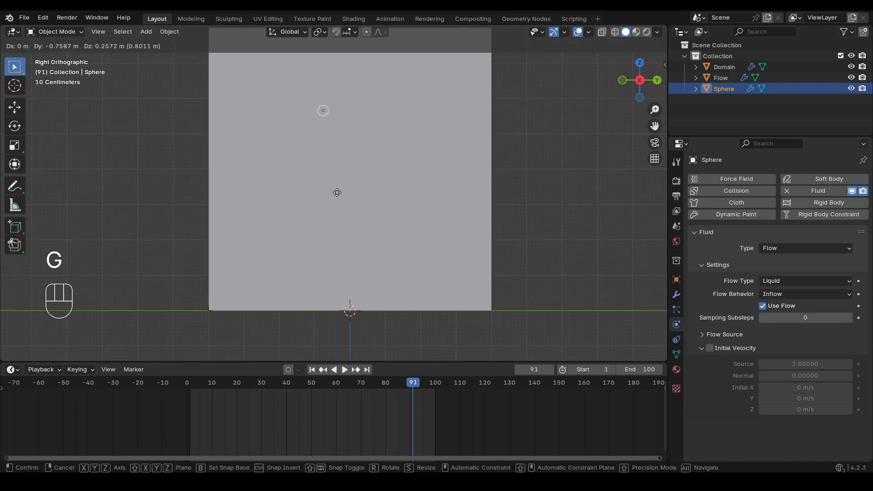
ctrl+click(193, 181)
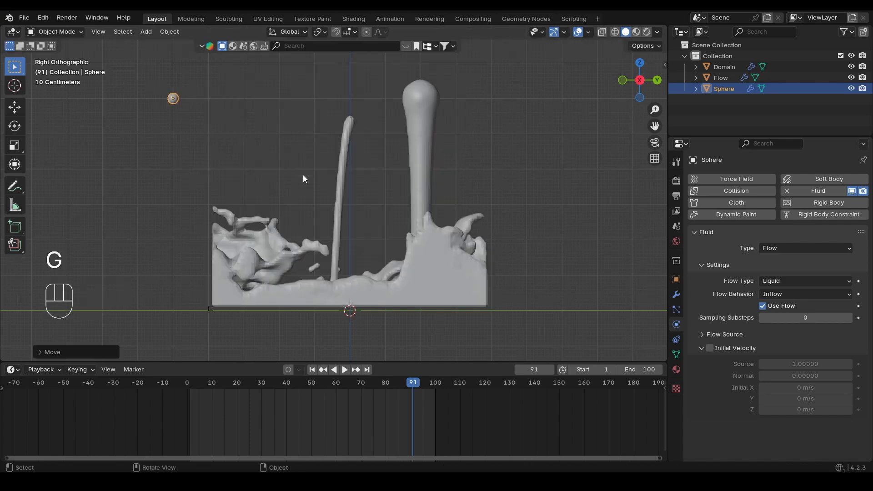
Free the Domain's baked data and rebake the whole simulation with the small sphere outside the Domain.
click(338, 186)
key(q)
click(334, 176)
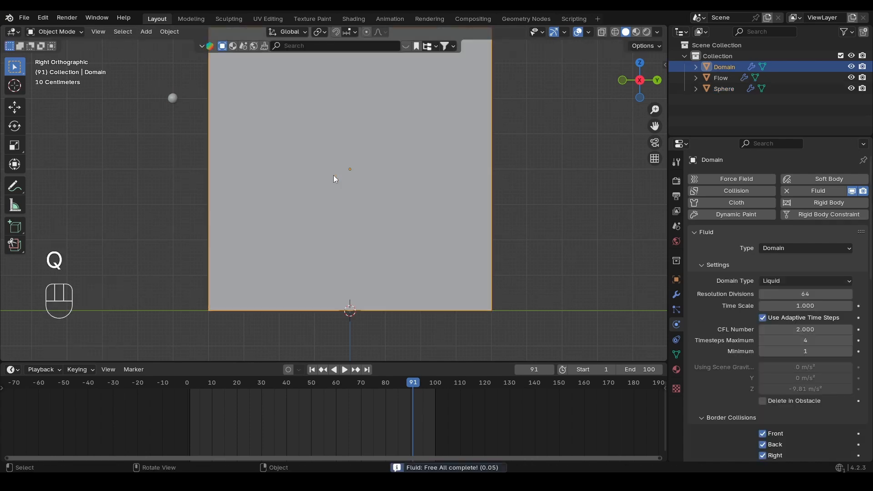
key(q)
click(361, 210)
Play the simulation, return to frame 1 and replay it to check whether the outside sphere emits liquid.
key(space)
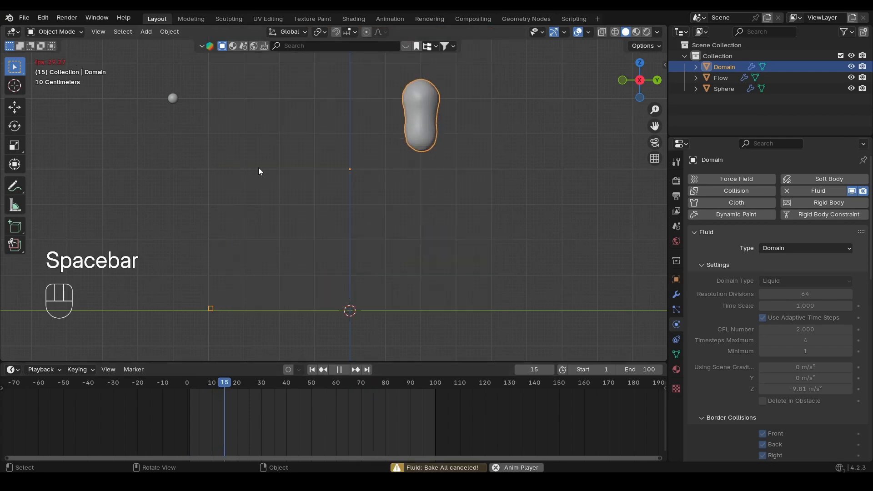
key(space)
click(323, 369)
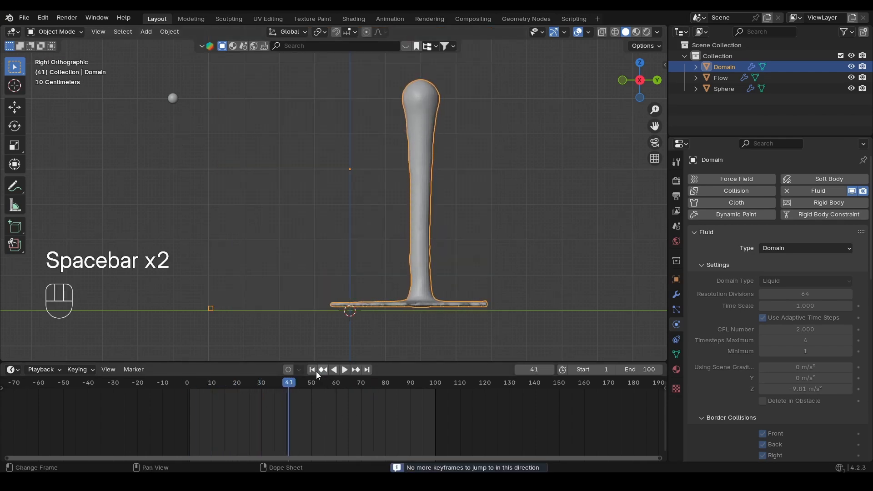
click(312, 369)
key(space)
key(space)
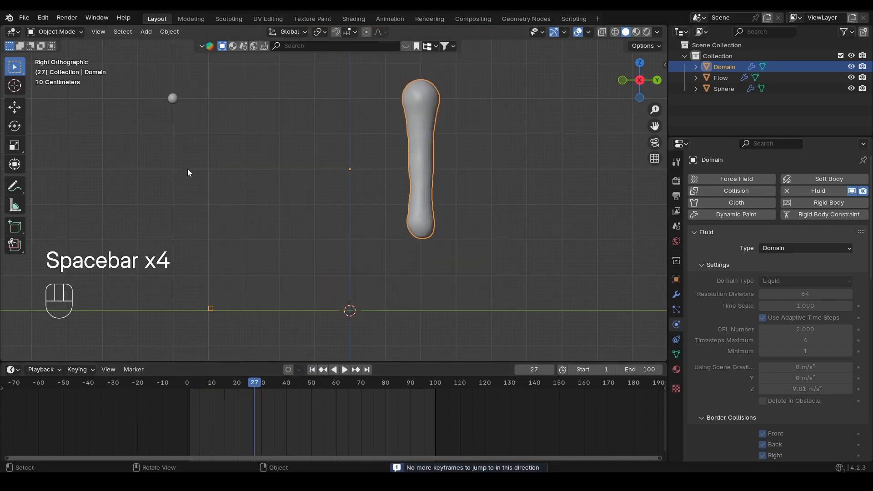
Move the small inflow sphere back inside the Domain, between its negative Y side and its center, slightly above mid-height.
click(175, 100)
key(g)
click(289, 186)
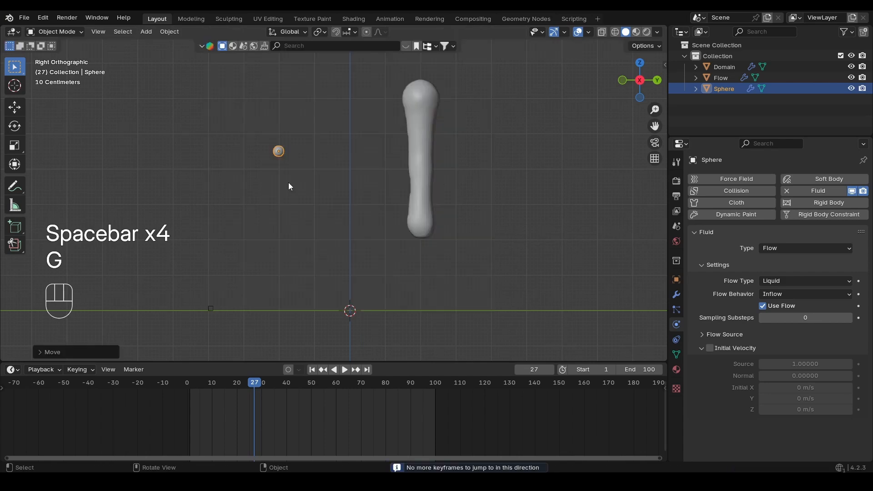
Rebake the whole simulation with the repositioned small sphere and play it to check the liquid from both inflows.
click(418, 192)
key(q)
click(408, 192)
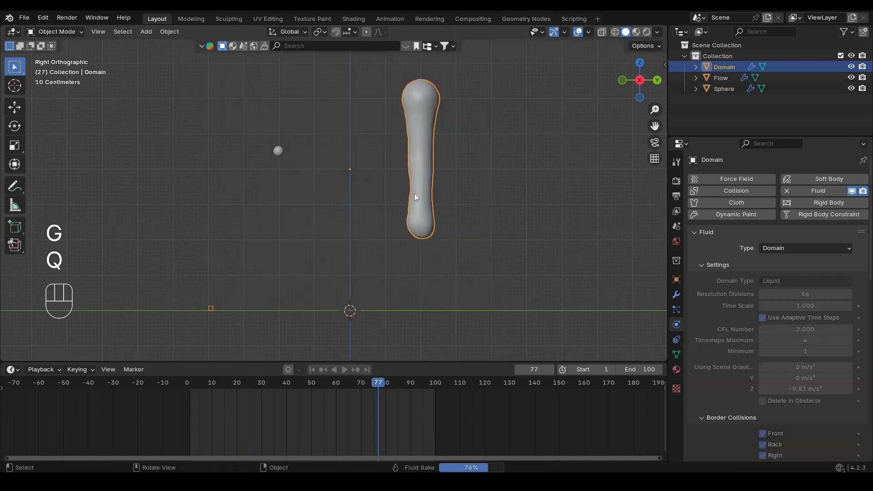
key(q)
click(363, 180)
key(space)
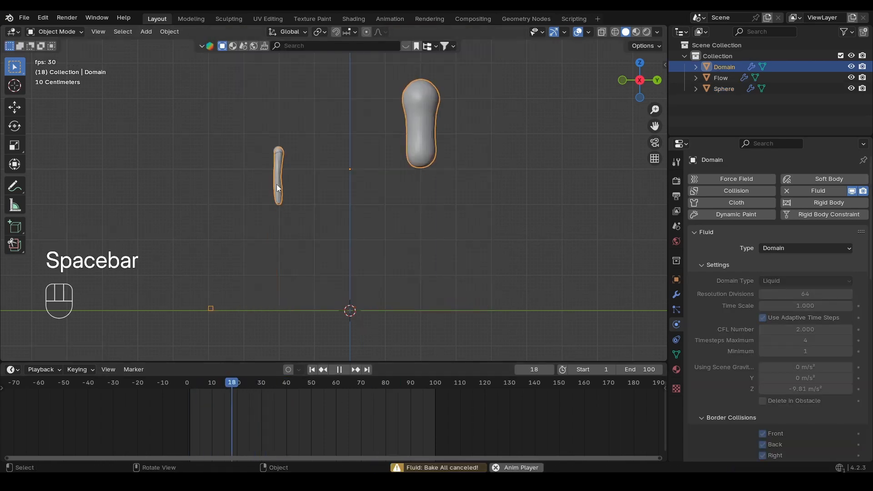
key(space)
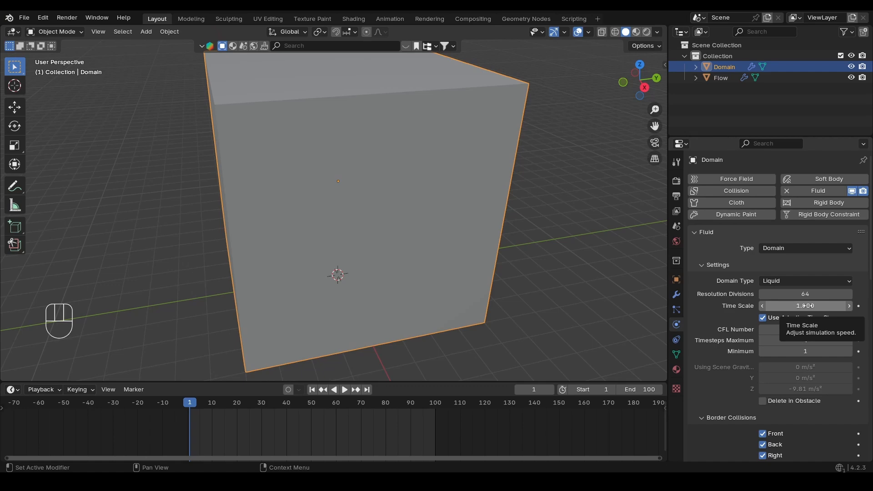
Set the Domain's time scale to 3 and bake the whole simulation.
click(801, 306)
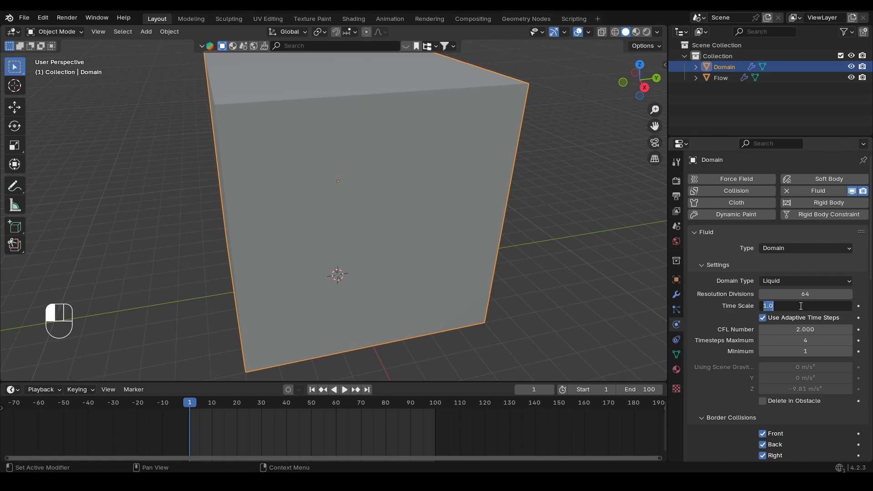
key(Return)
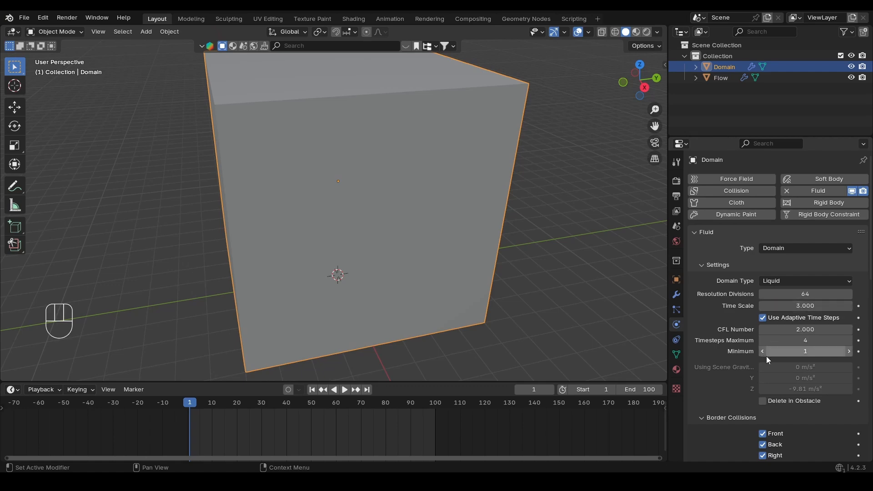
scroll(768, 357, down, 12)
click(777, 411)
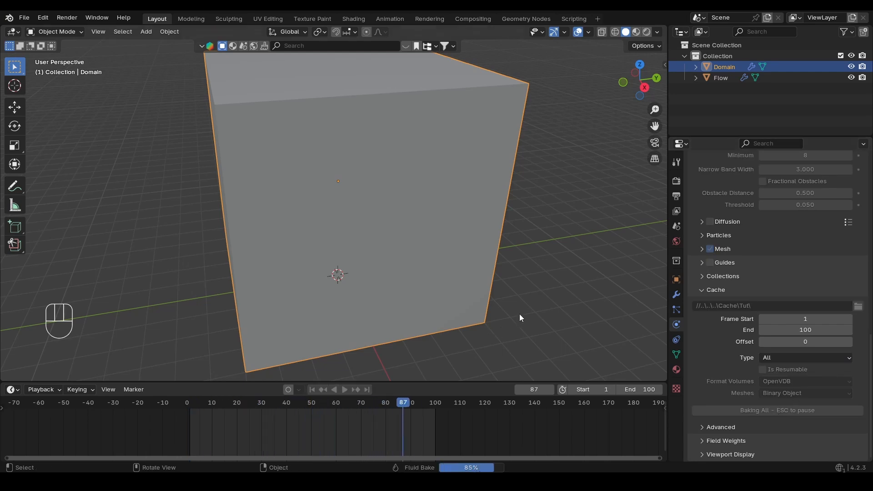
Play the baked simulation to check the liquid at time scale 3, stop playback and enlarge the timeline area slightly.
key(space)
key(space)
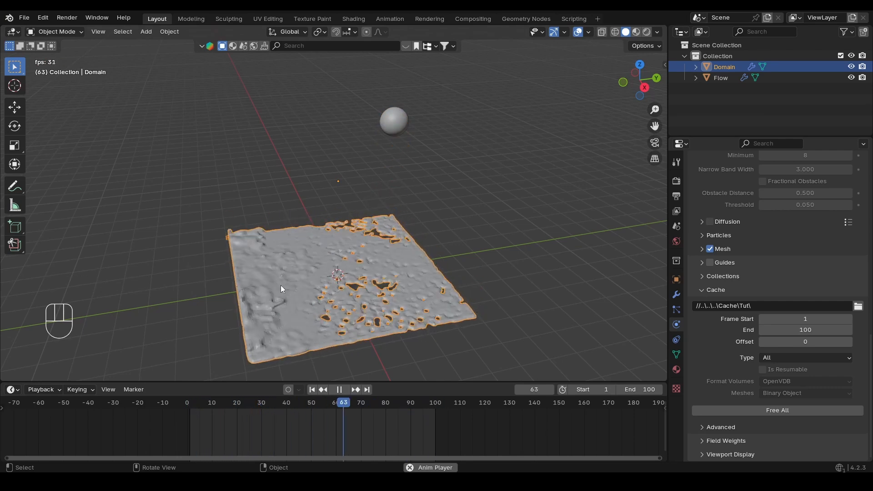
key(space)
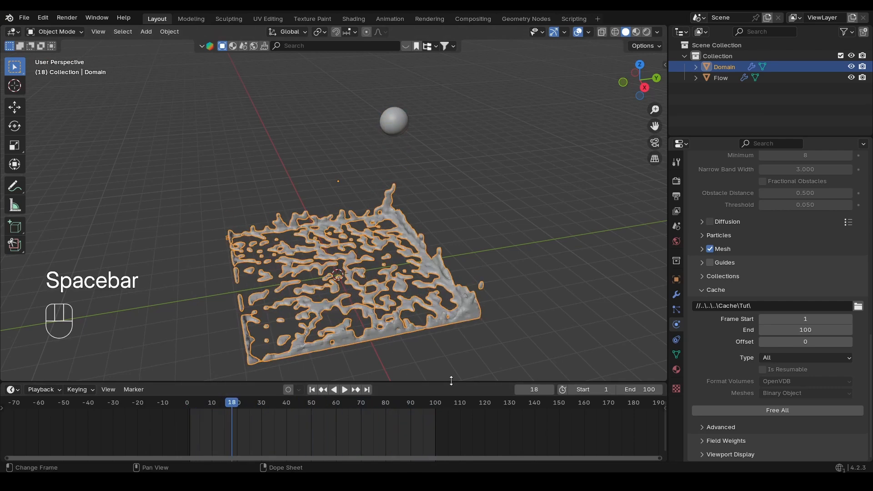
drag(453, 380, 453, 360)
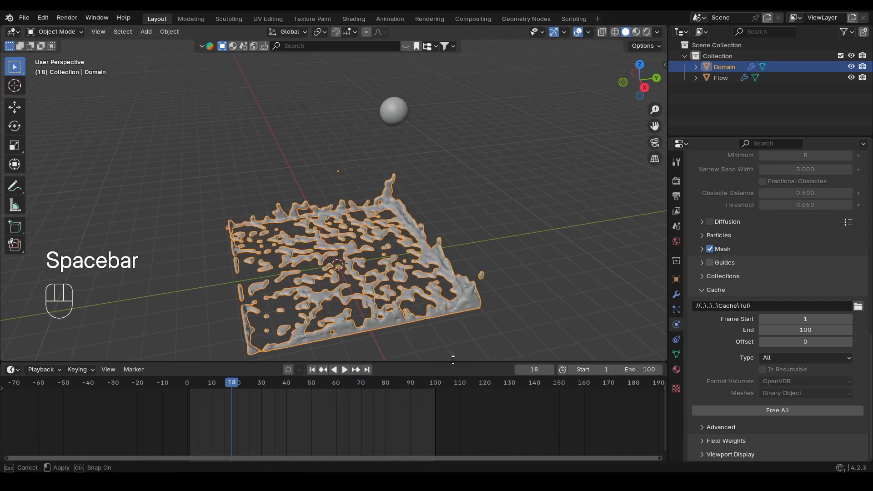
Free the whole bake and set the Domain's time scale to 1.
click(782, 410)
scroll(798, 313, up, 20)
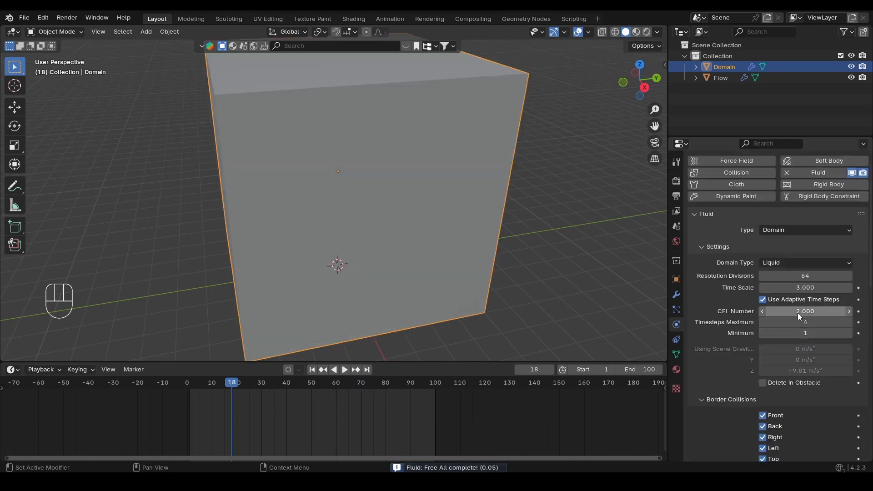
click(806, 306)
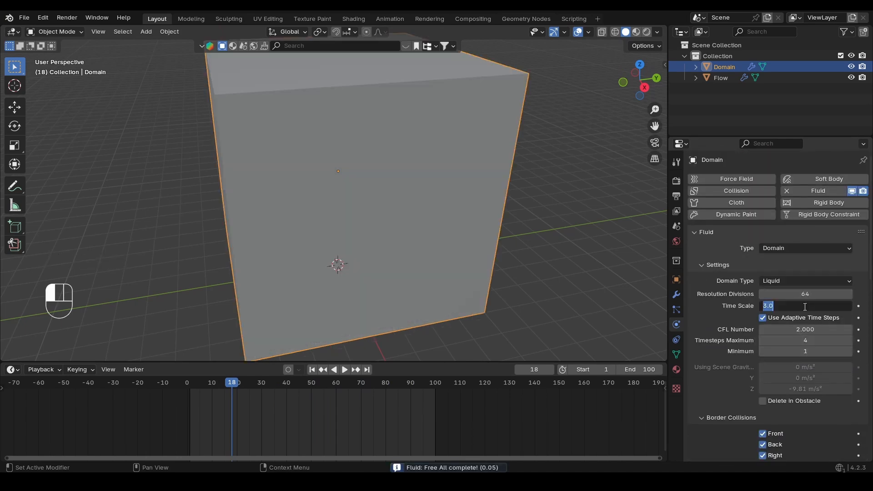
text(1)
key(Return)
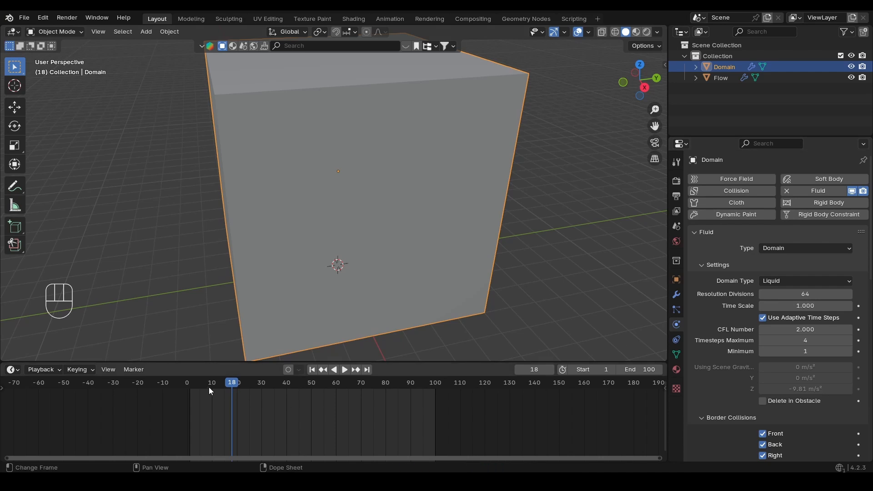
Keyframe the Domain's time scale of 1 at frame 1 and again at frame 50.
click(311, 370)
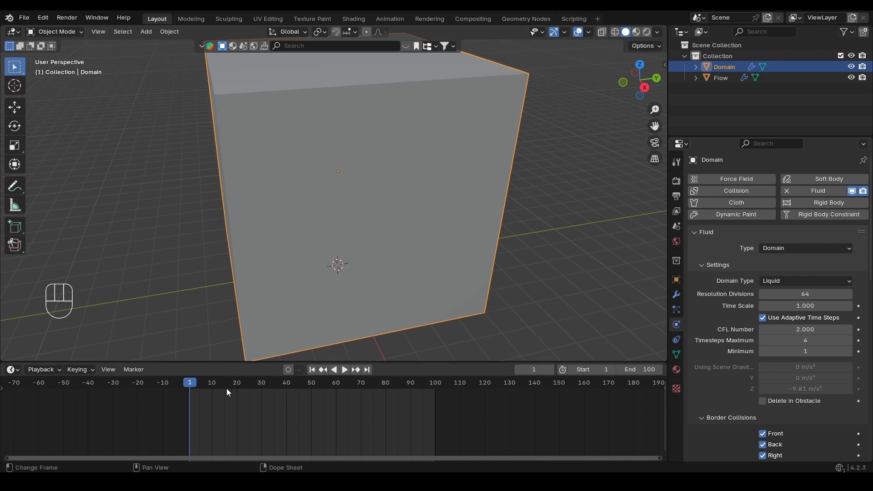
click(859, 307)
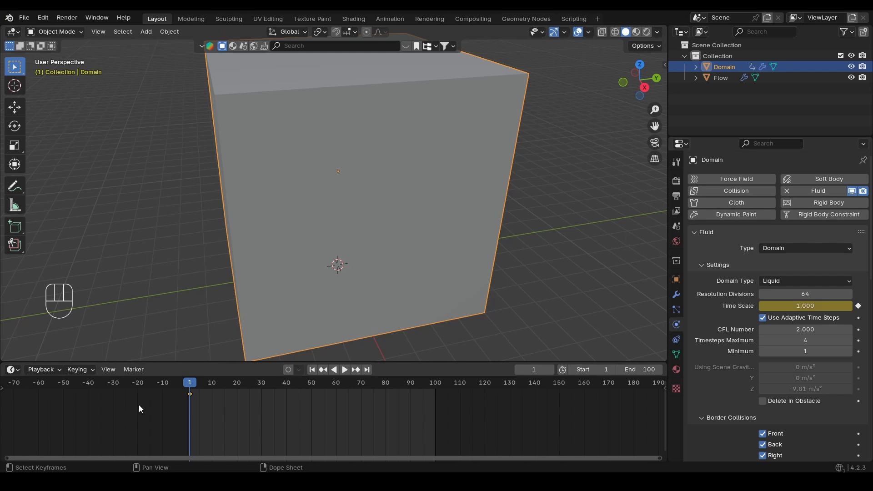
key(space)
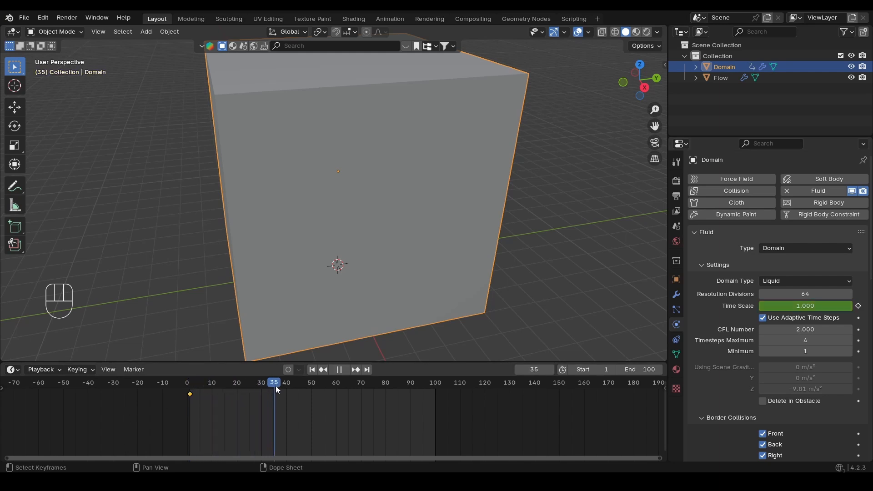
key(space)
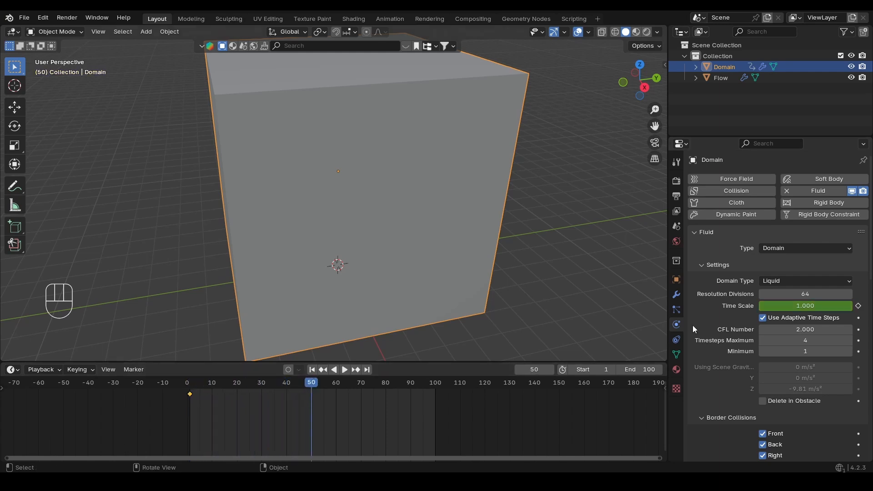
click(859, 306)
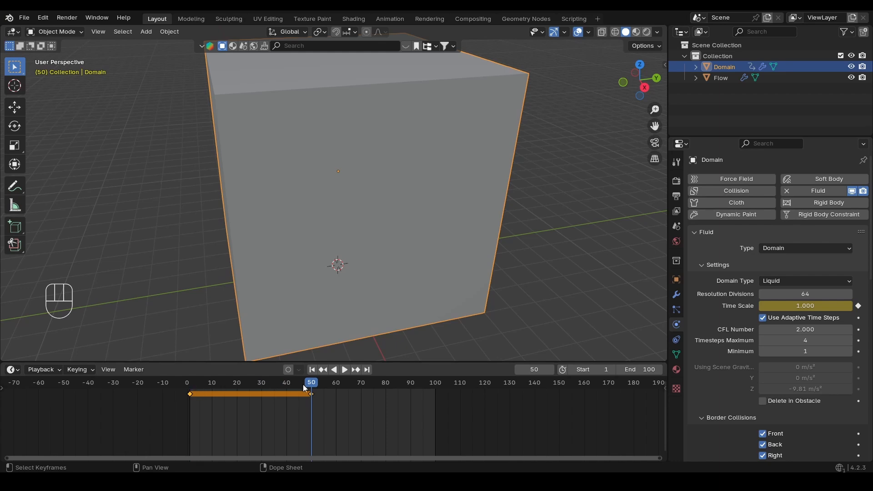
Keyframe the Domain's time scale at 0.2 on frame 60.
key(space)
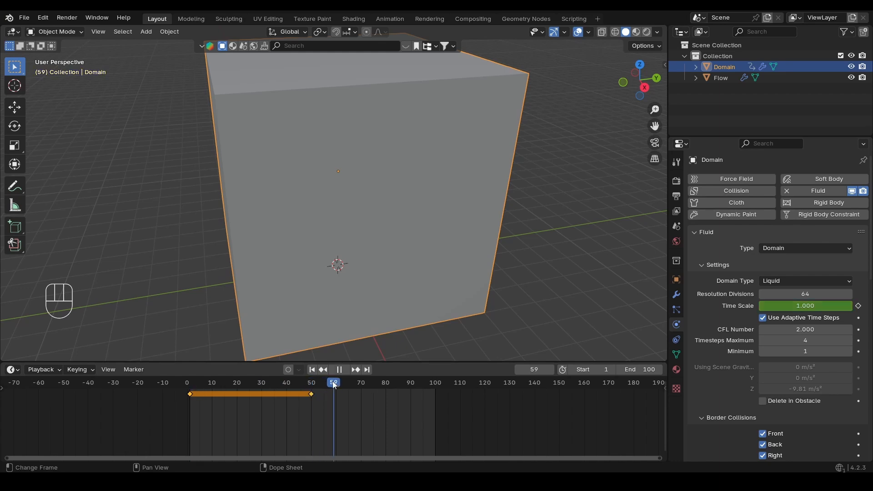
key(space)
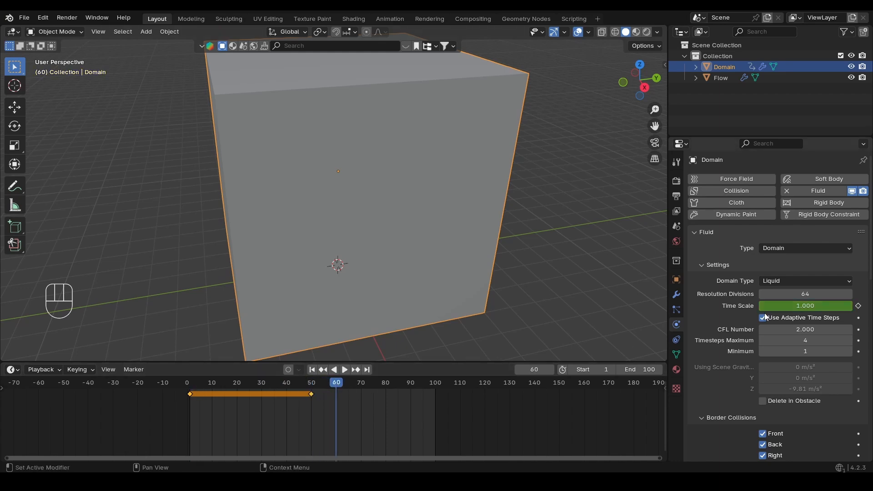
click(802, 309)
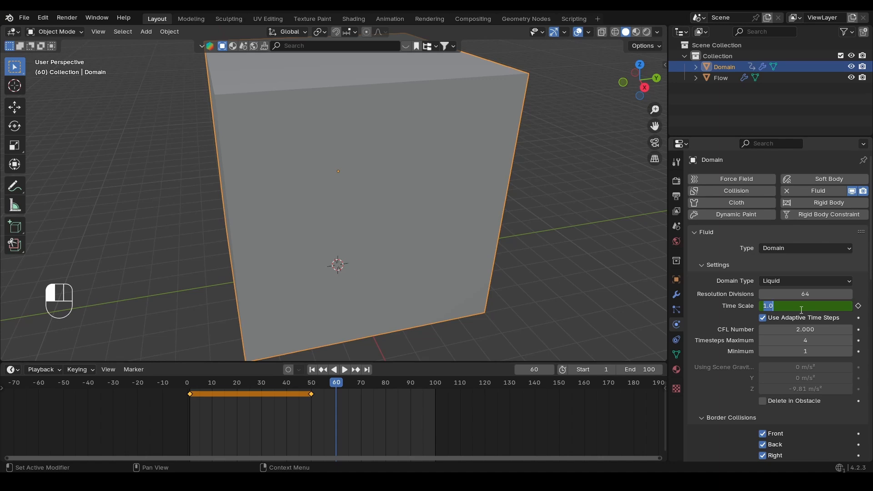
click(802, 313)
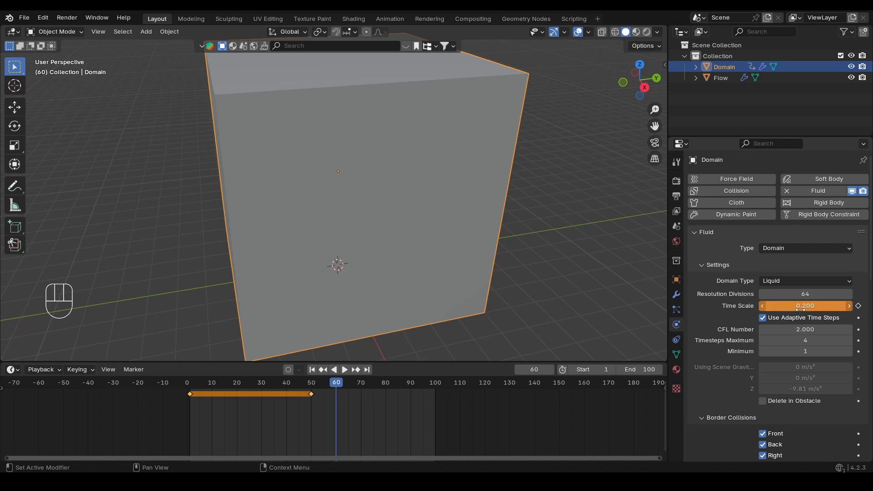
click(859, 306)
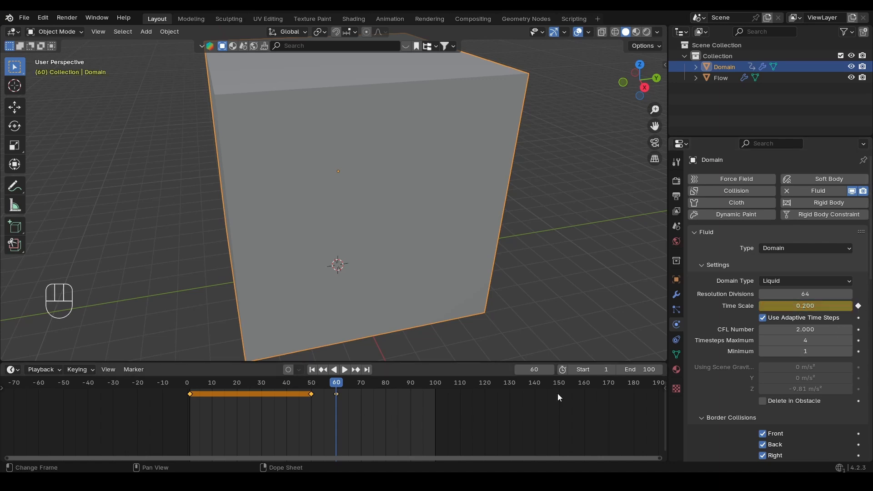
Bake the whole simulation with the animated time scale and play it to check the slow-motion effect.
drag(219, 387, 338, 391)
scroll(796, 421, down, 20)
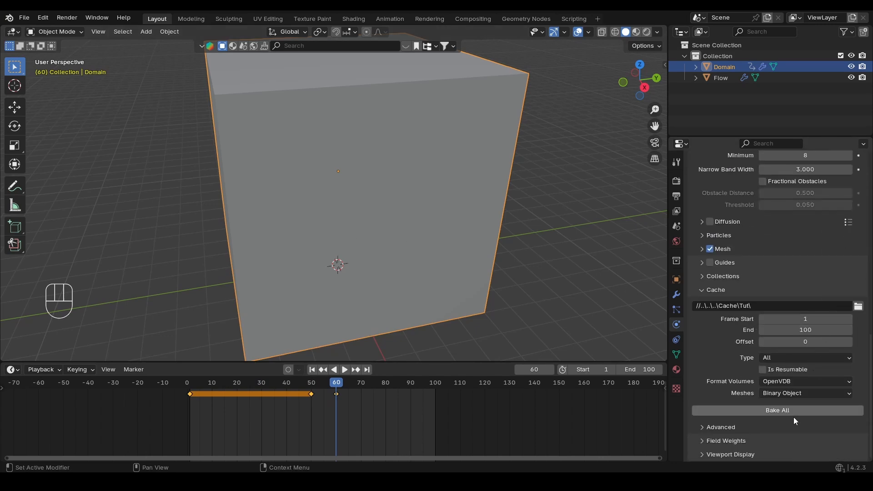
click(785, 411)
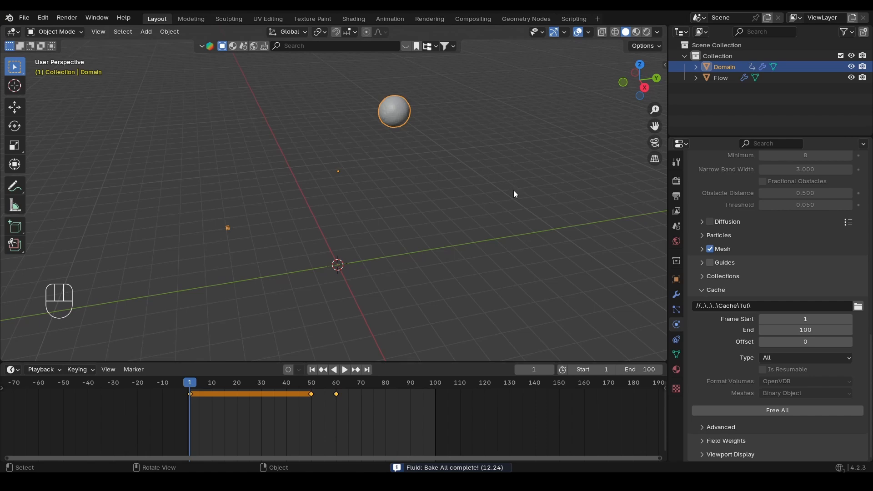
key(space)
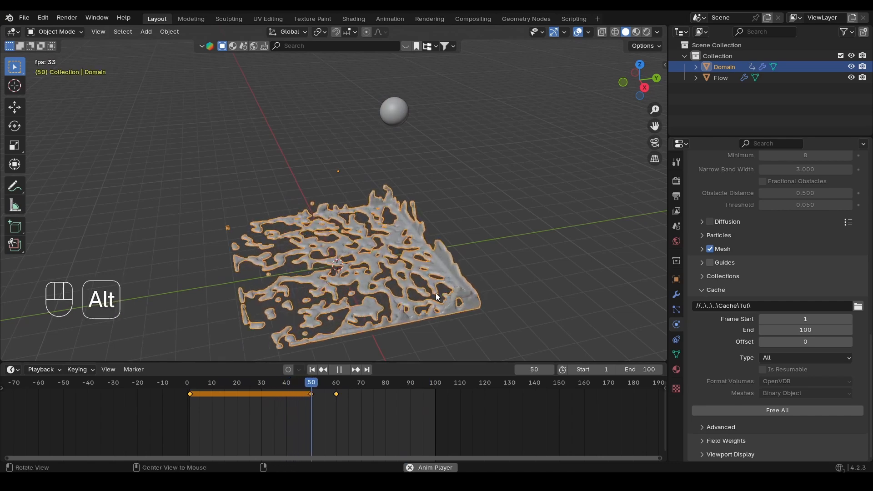
alt+drag(436, 296, 432, 285)
scroll(434, 284, up, 1)
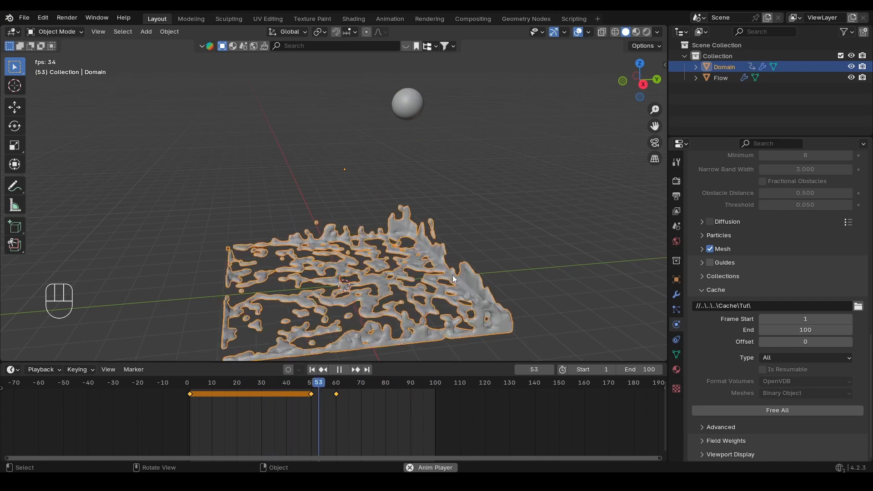
key(space)
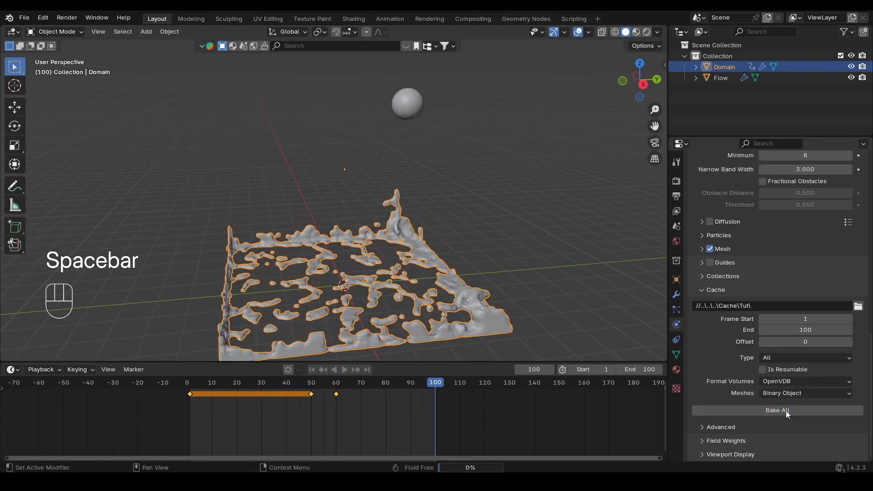
Free the whole bake, return to frame 1 and delete all of the Domain's time scale keyframes.
click(778, 410)
click(318, 369)
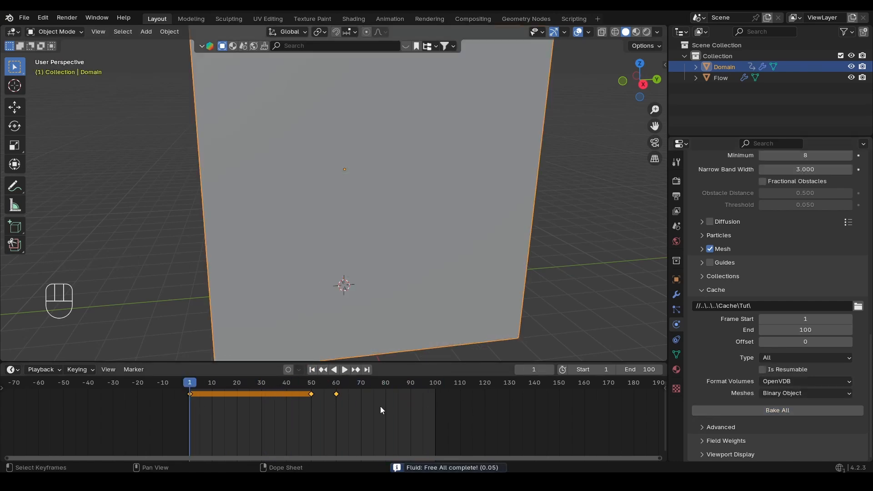
drag(382, 409, 176, 385)
key(x)
click(225, 402)
scroll(353, 217, down, 5)
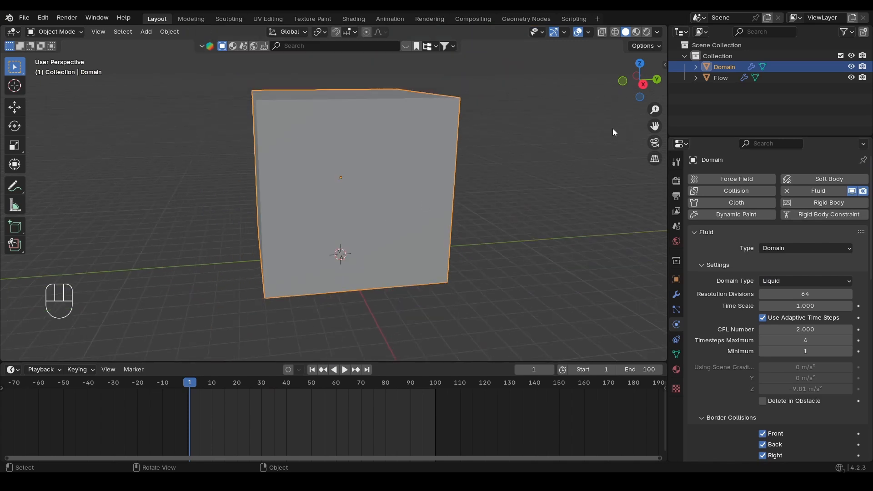
In the right orthographic view, set the Flow object's flow behavior to Inflow, keeping the Liquid flow type.
click(642, 83)
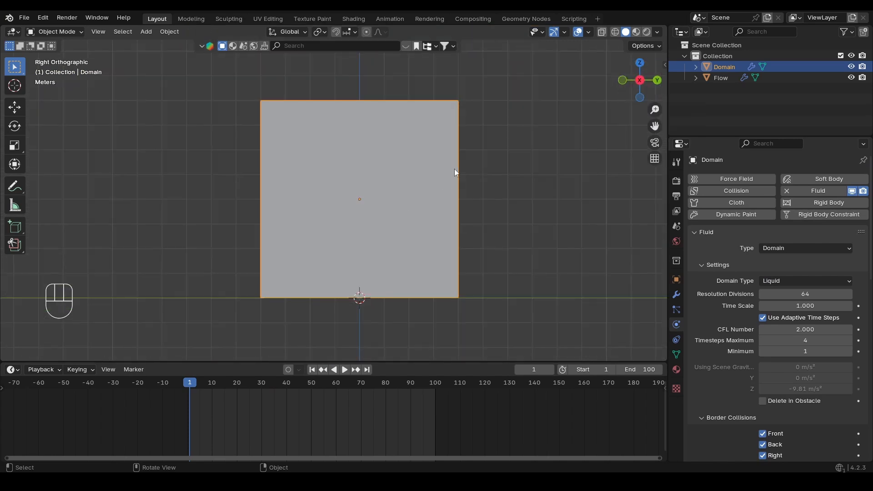
click(720, 78)
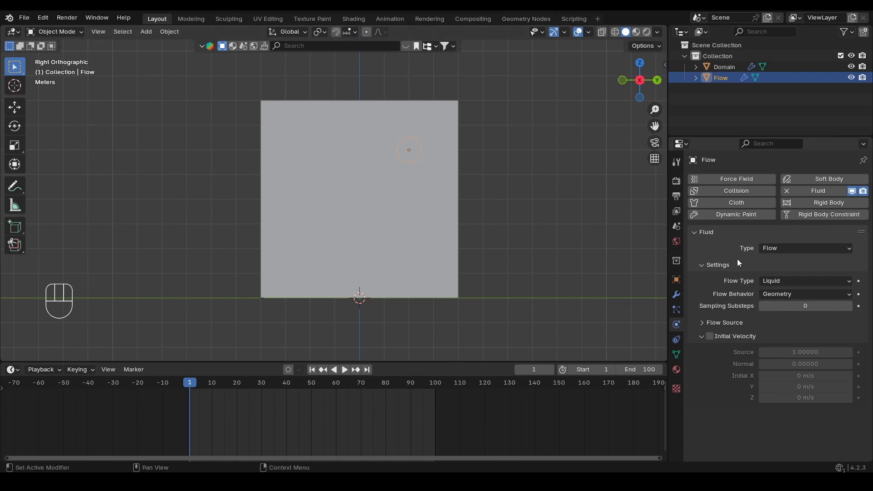
click(760, 281)
click(783, 279)
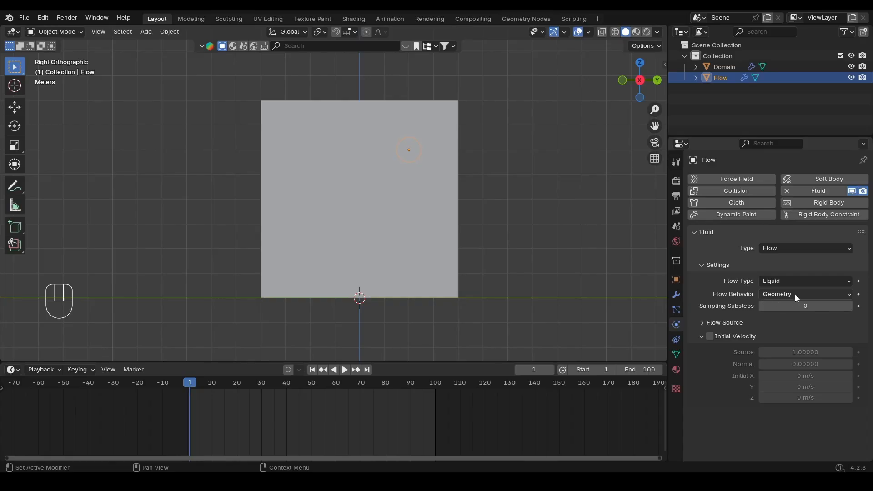
click(795, 294)
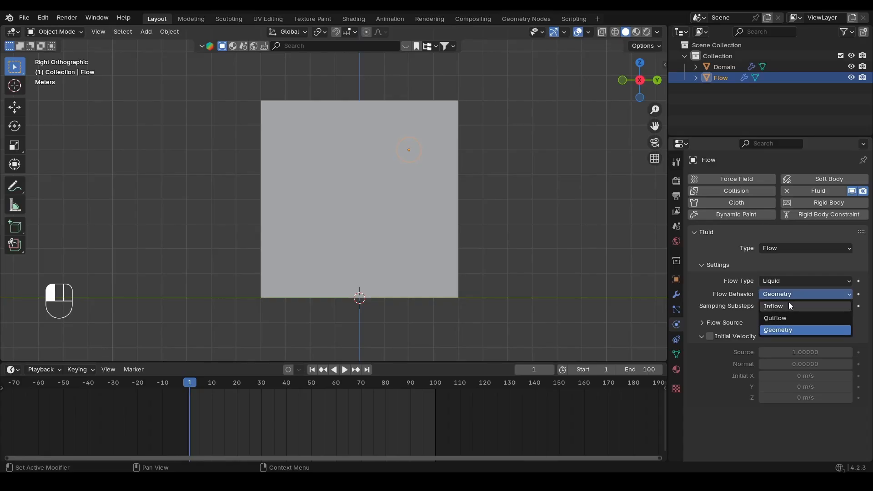
click(789, 302)
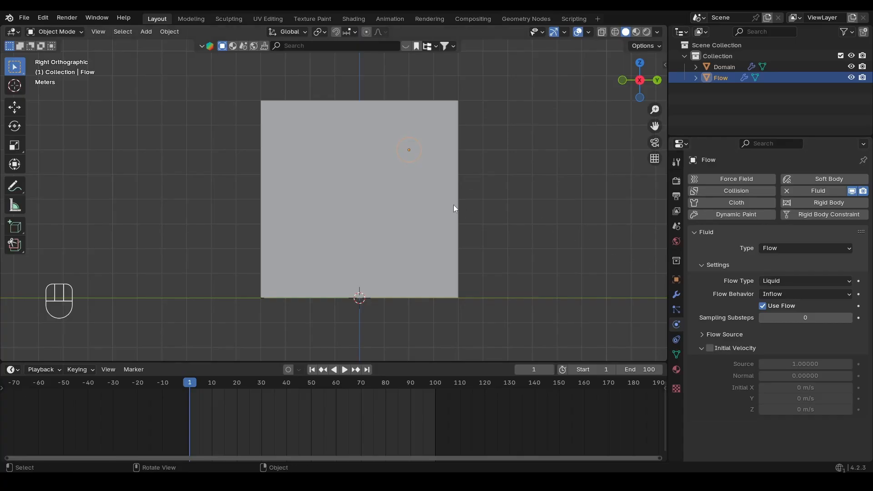
Add the Domain's Bake All command to Quick Favorites and run it from there to bake the simulation.
click(394, 180)
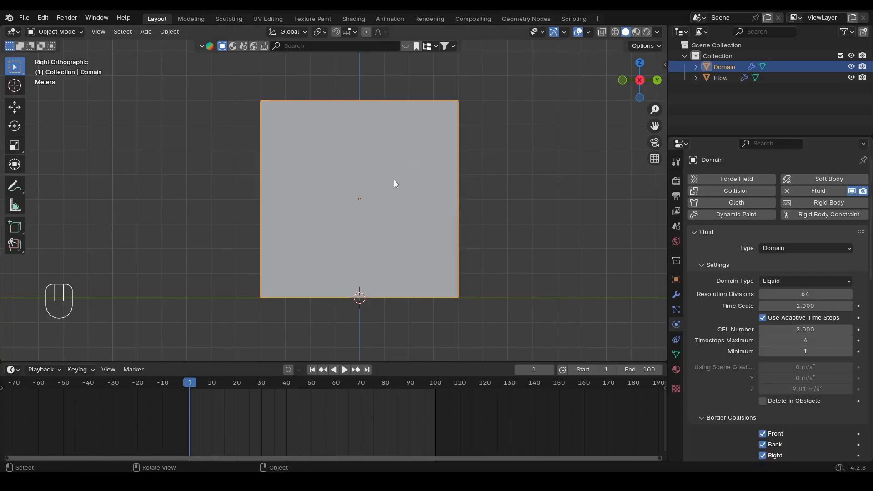
scroll(817, 398, down, 15)
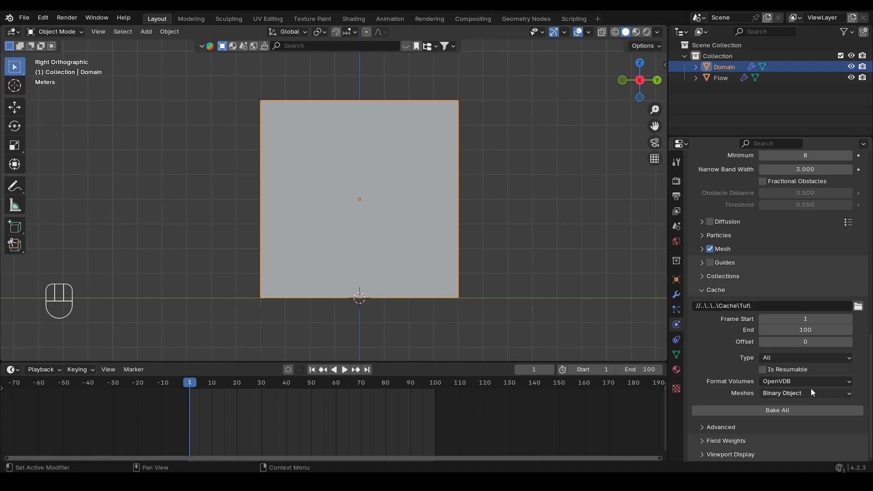
right_click(782, 411)
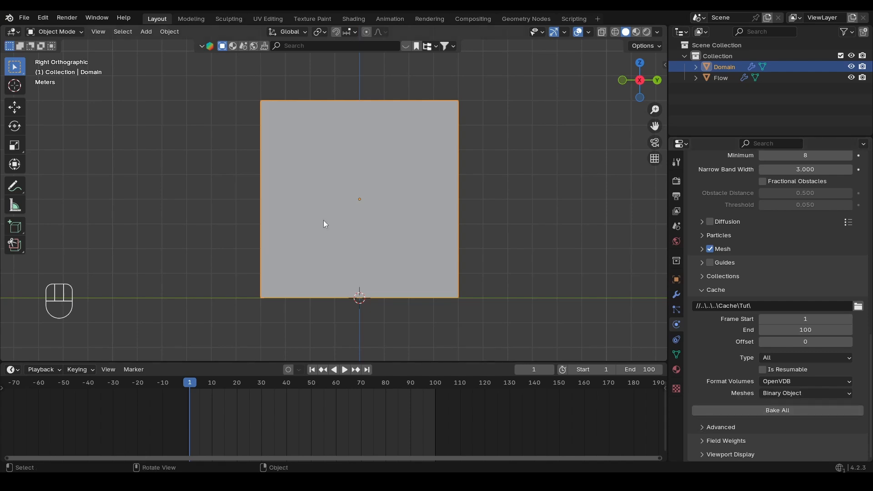
click(93, 118)
key(q)
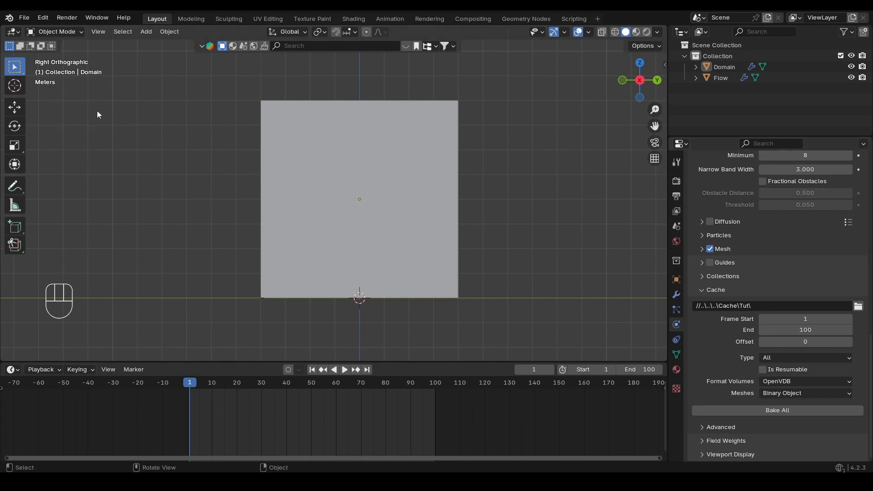
key(q)
click(85, 109)
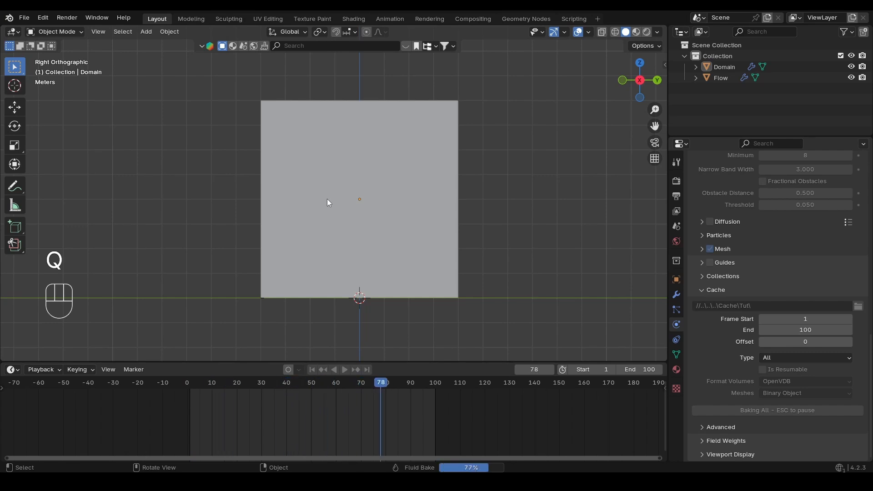
Select the Flow sphere and play the baked Inflow simulation to check its continuous stream of liquid.
click(402, 145)
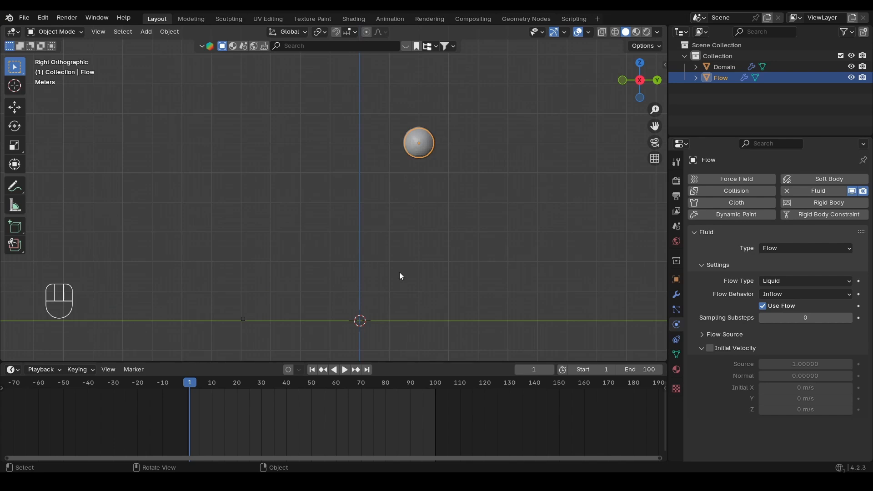
key(space)
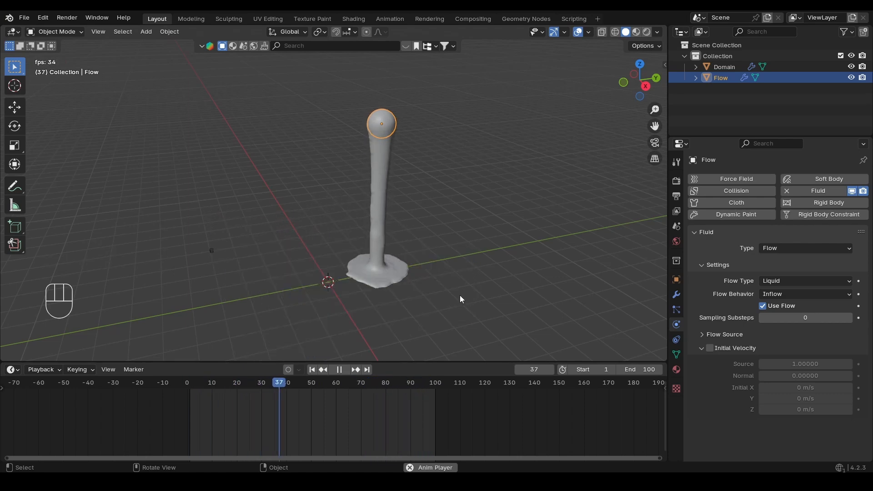
key(space)
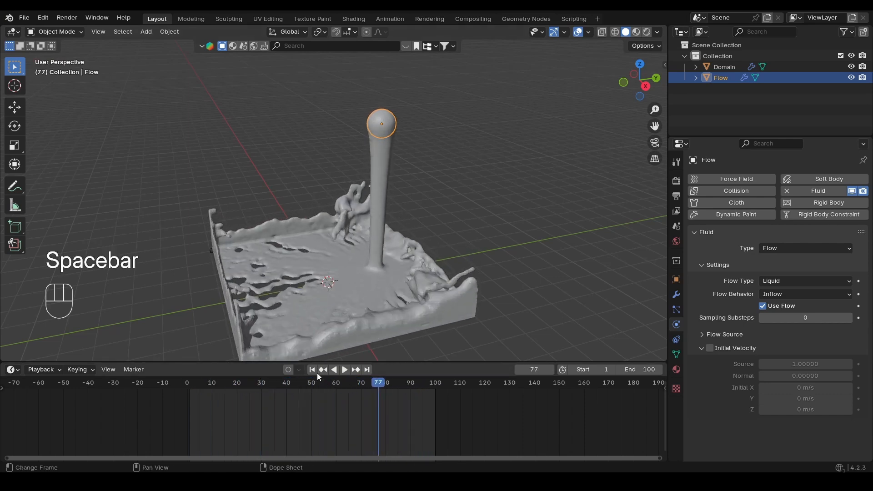
click(810, 294)
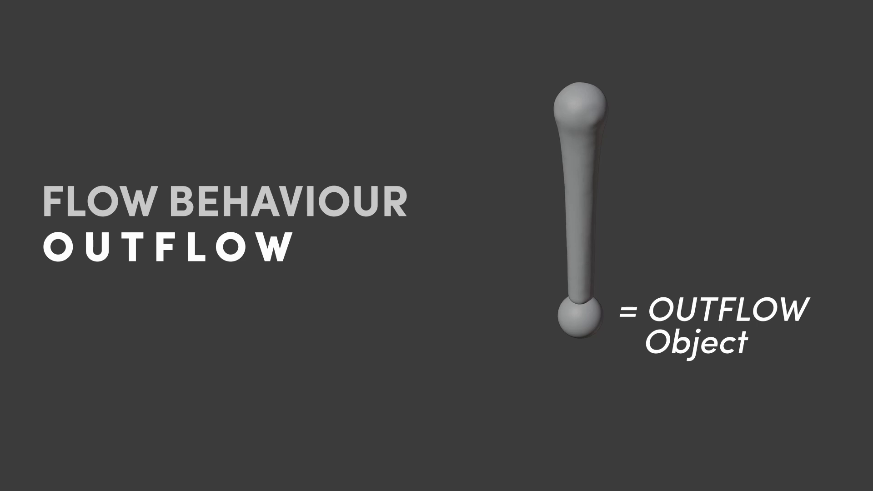
Play the Outflow example and inspect how the lower sphere removes the falling liquid.
key(space)
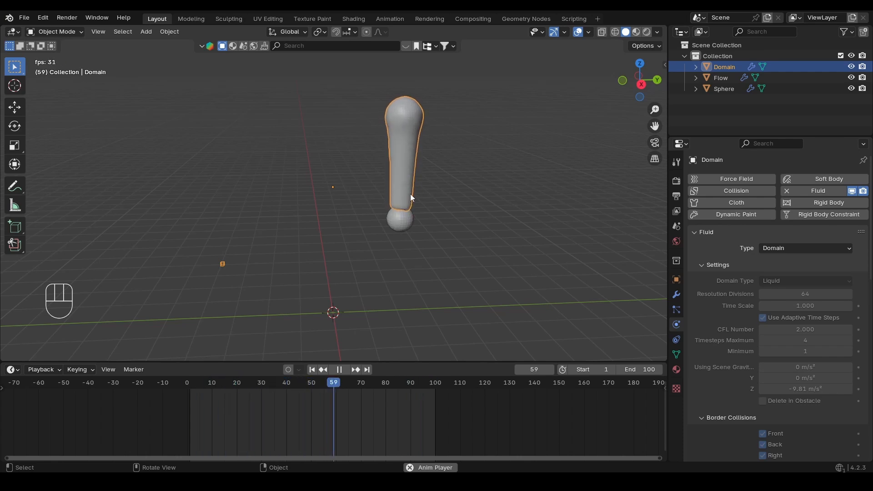
key(space)
click(402, 226)
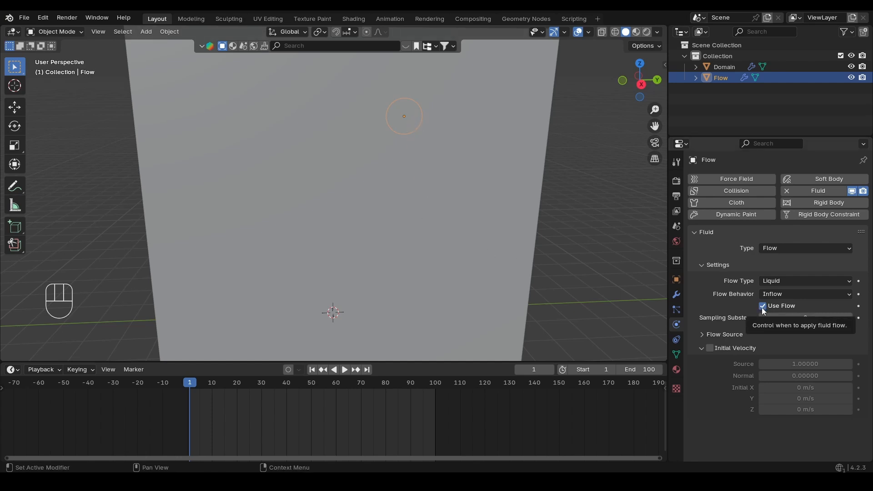
In the right X-ray view, duplicate Flow about -3.9 m in Y and 0.7 m in Z, and that copy 1.6 m in Y and -1.7 m in Z.
click(645, 83)
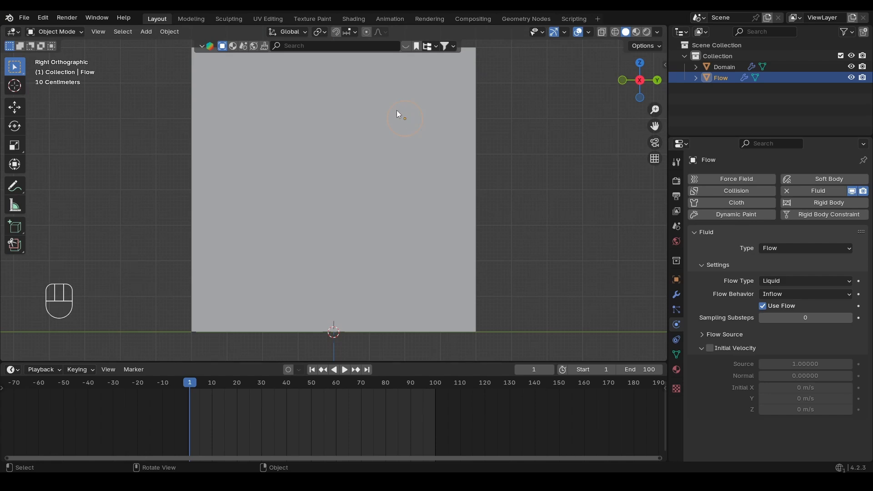
alt+shift+drag(409, 130, 416, 139)
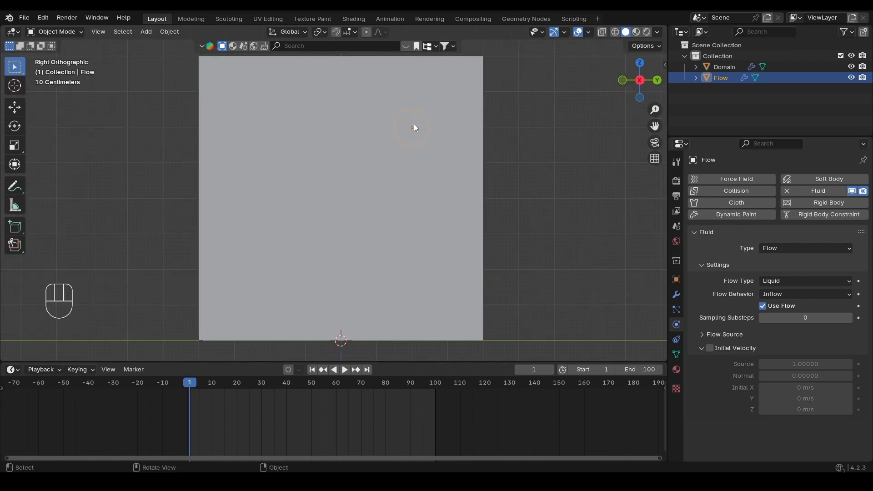
key(alt+z)
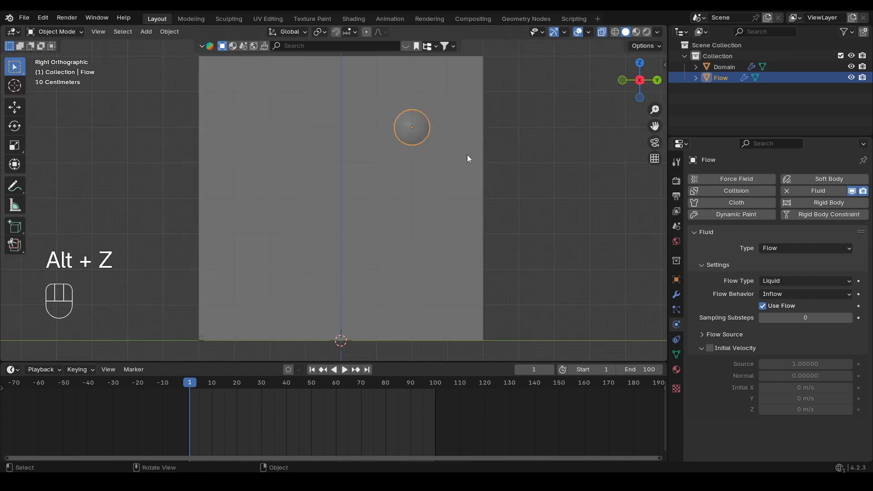
key(shift+d)
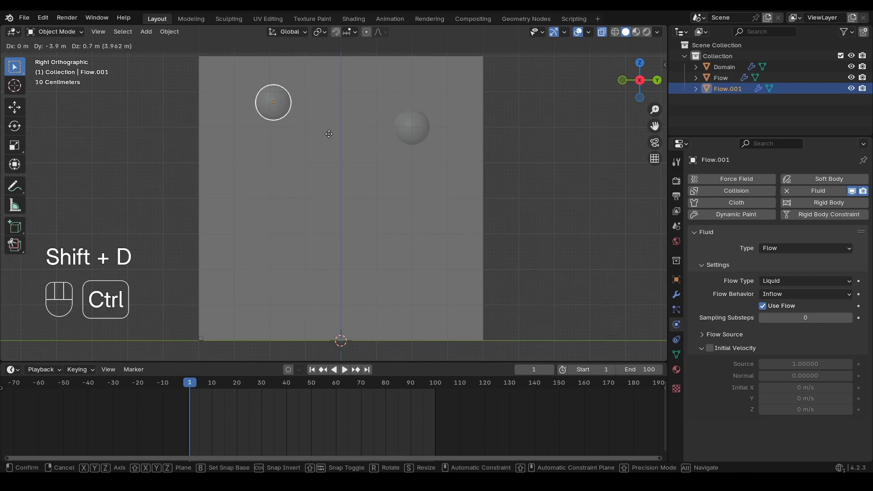
click(329, 134)
key(shift+d)
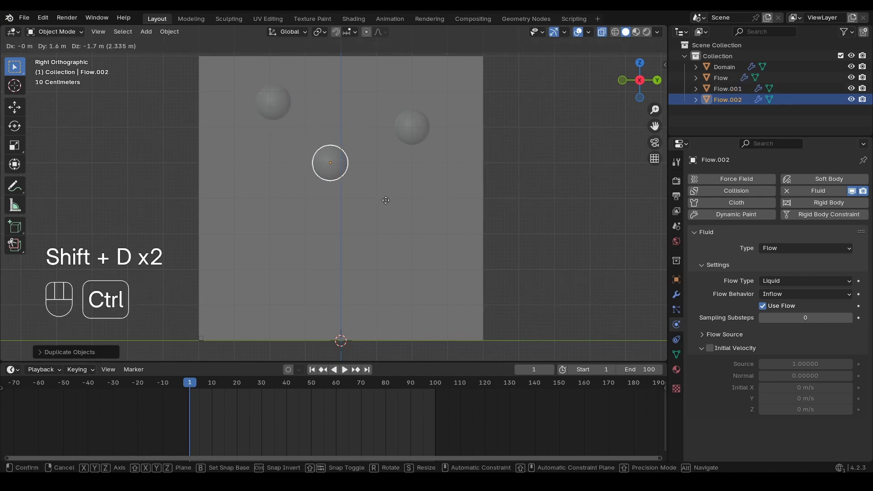
click(386, 200)
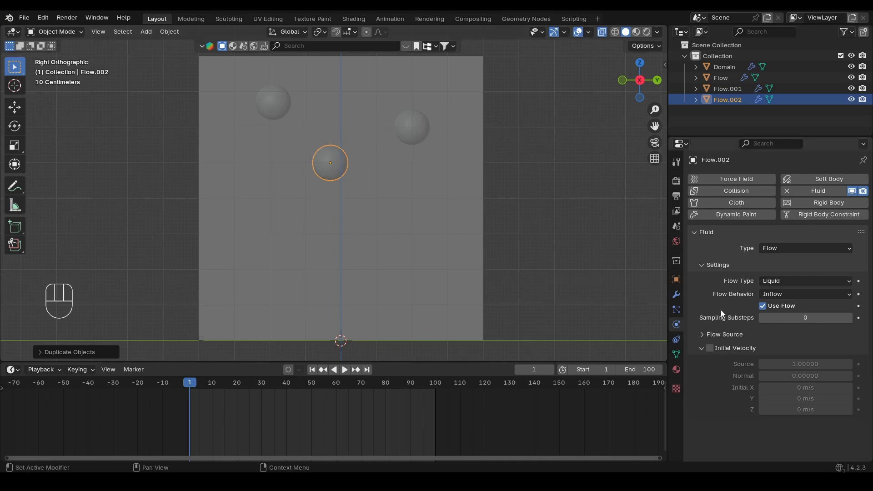
Disable Use Flow on the lowest sphere copy, Flow.002, and bake the whole simulation from the Domain.
click(764, 307)
click(421, 225)
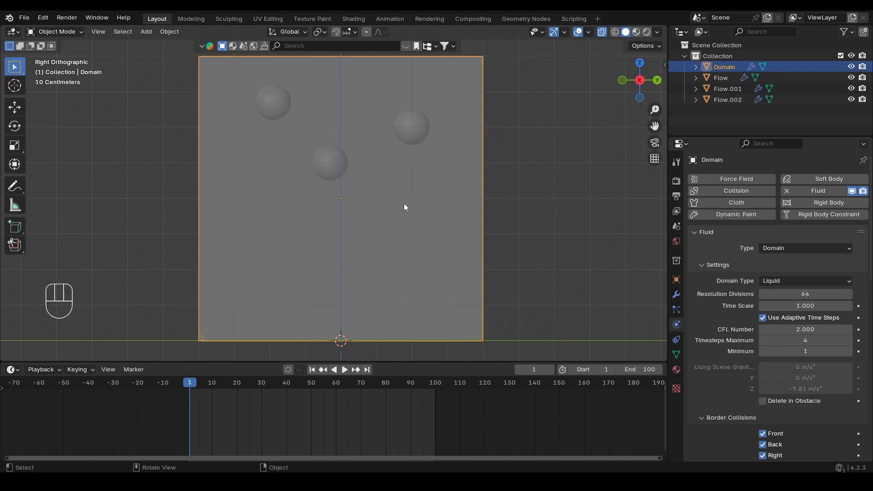
key(q)
click(374, 204)
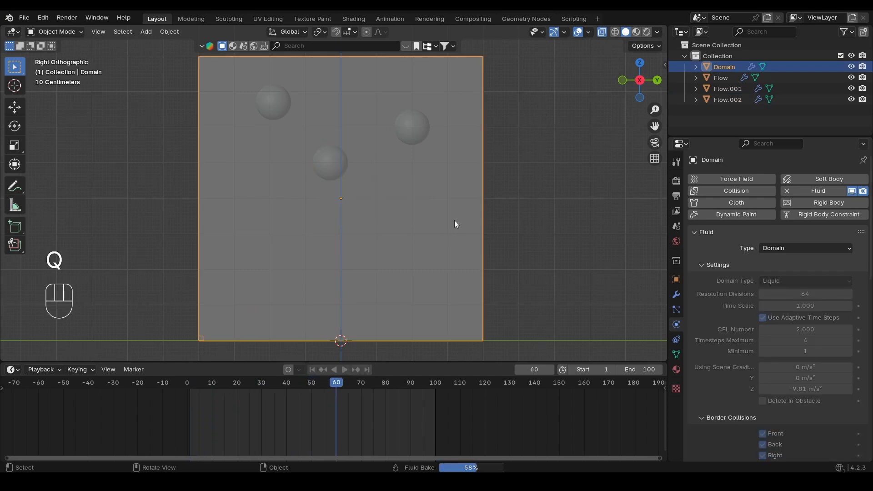
Save the file with X-ray turned off and play the bake of the three flow spheres.
key(alt+z)
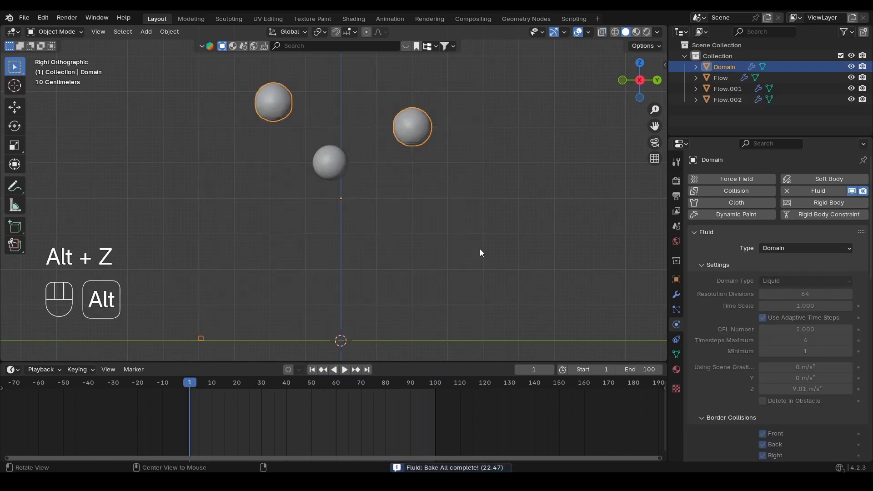
key(ctrl+s)
key(space)
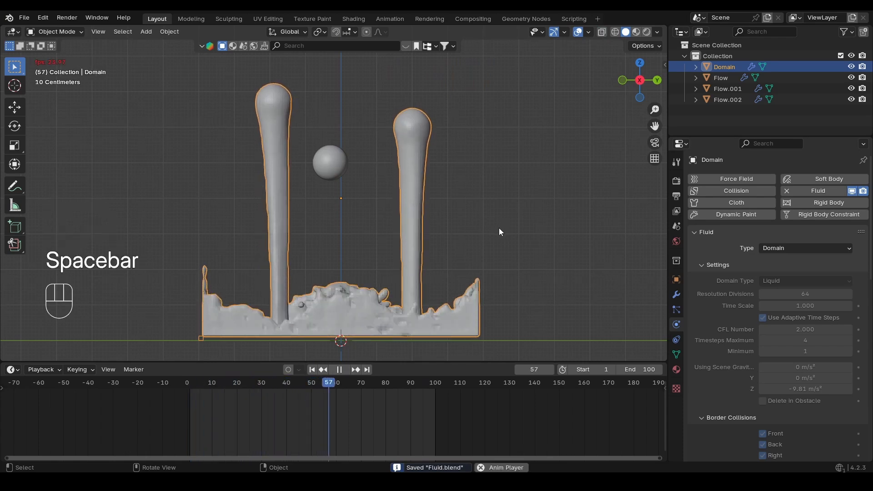
key(space)
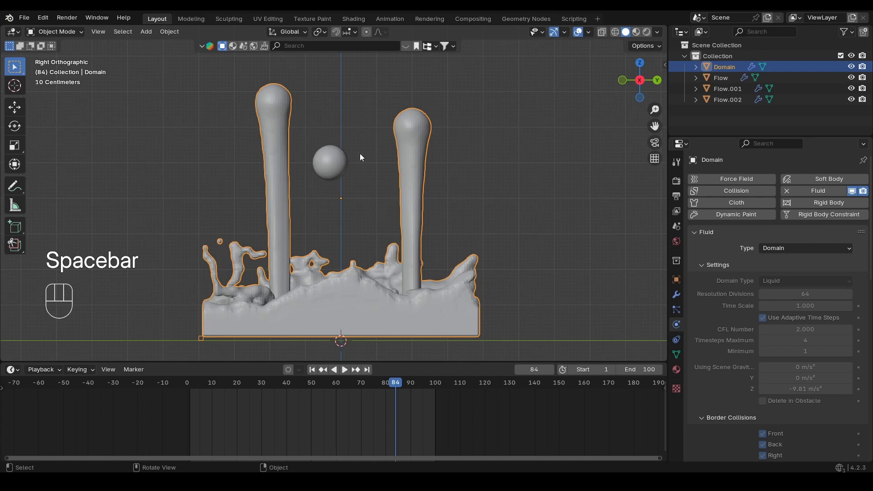
Compare the Use Flow setting on Flow.002, Flow.001 and Flow.
click(335, 163)
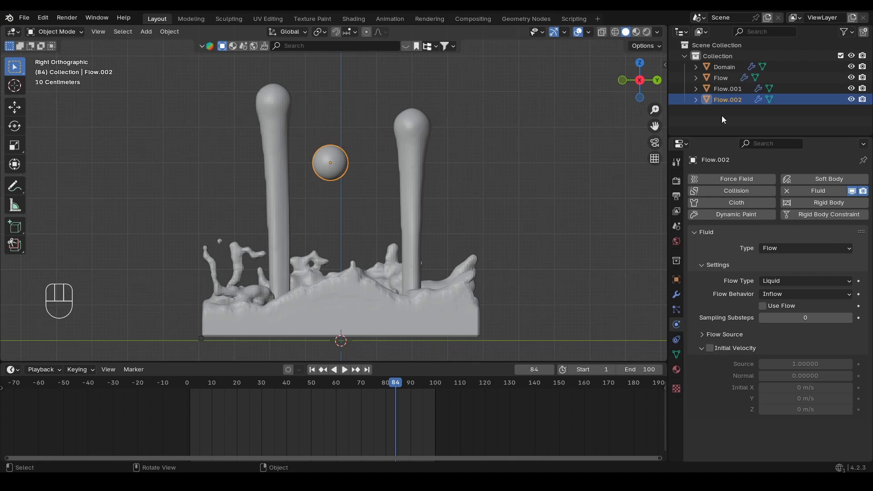
click(728, 88)
click(726, 79)
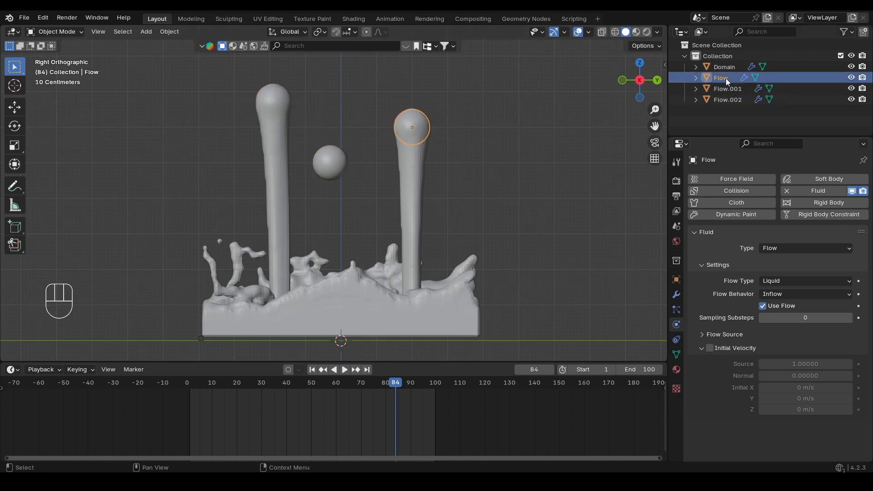
click(725, 89)
Replay the baked simulation with Flow.001 selected to examine the streams from the spheres that use flow.
key(space)
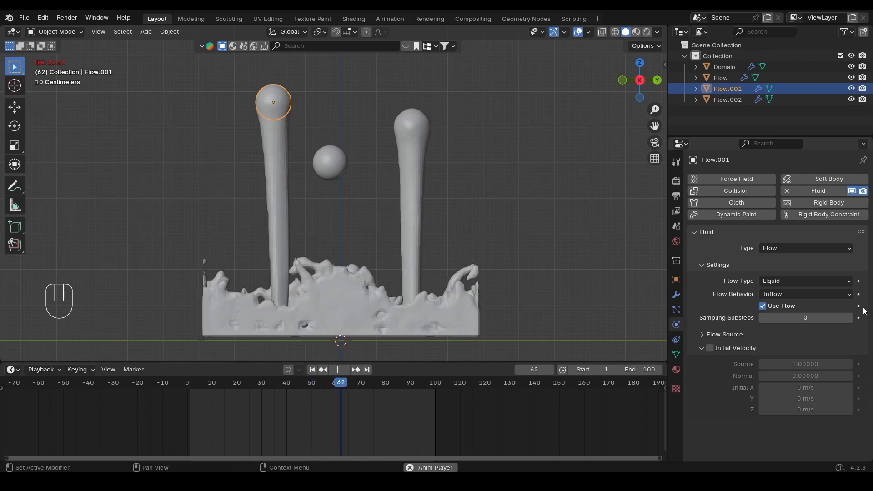
key(space)
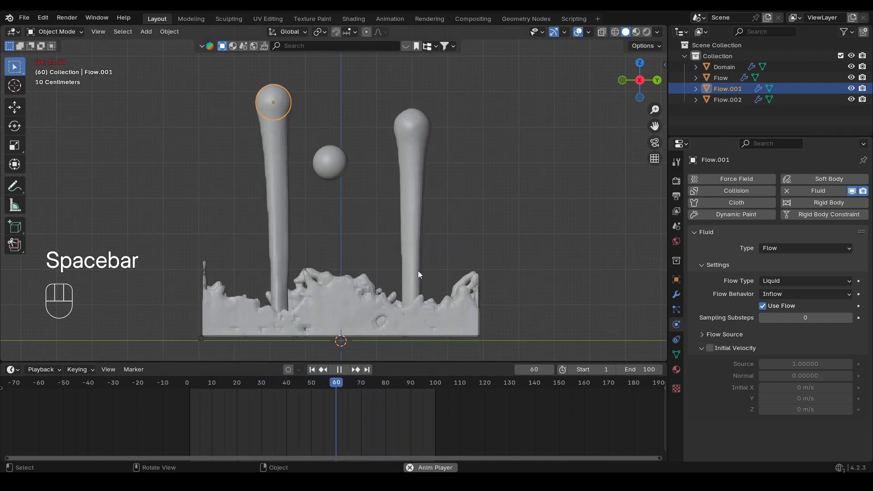
key(space)
key(space)
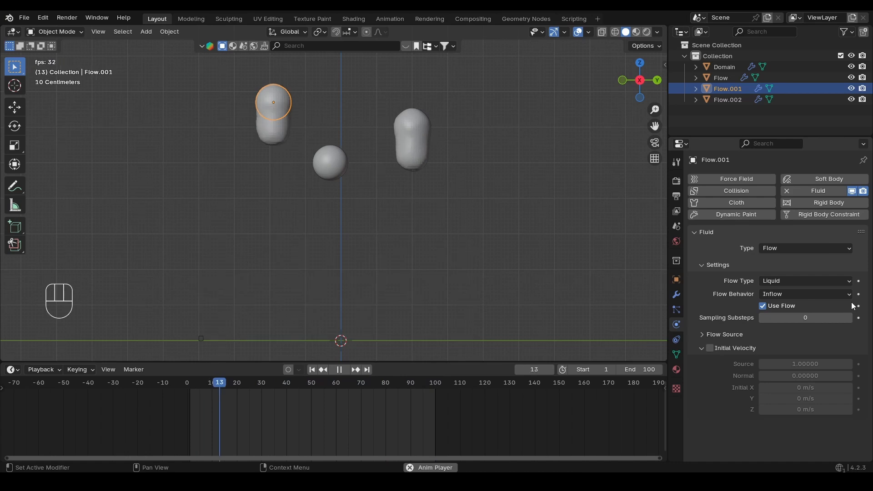
key(space)
Free the Domain's whole bake at frame 1 and save the file with the Domain hidden in the viewport.
click(312, 370)
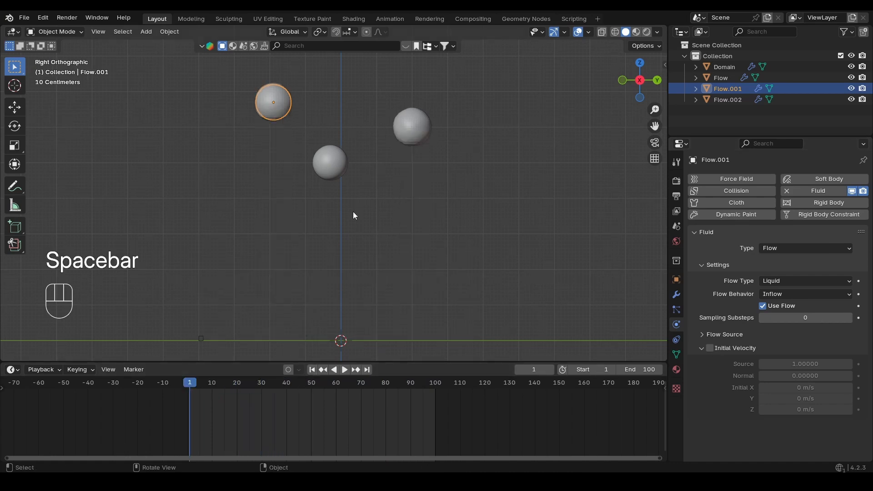
click(416, 140)
key(q)
key(q)
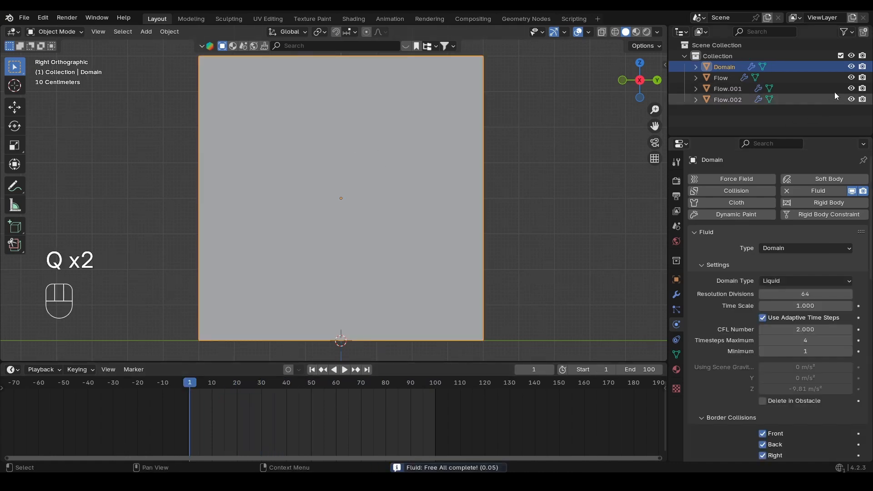
click(852, 67)
key(ctrl+s)
Keyframe Use Flow on the original Flow sphere as enabled at frames 1 and 30 and disabled at frame 31.
click(406, 112)
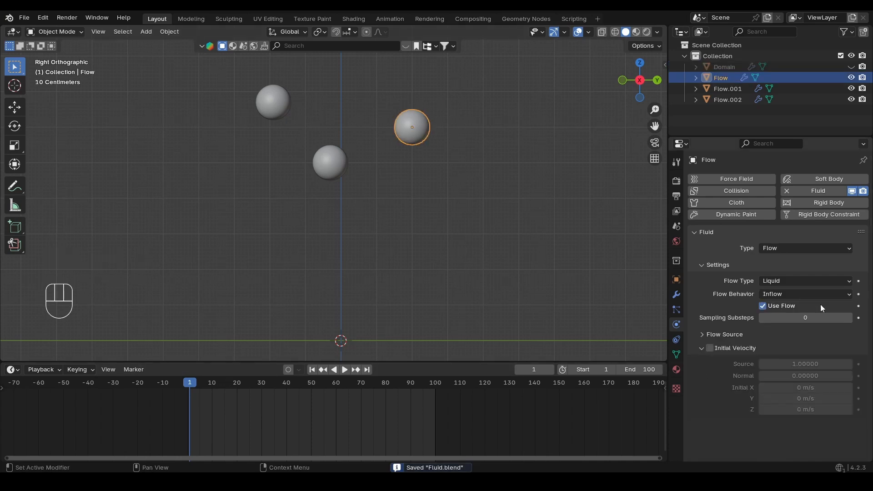
click(859, 307)
drag(194, 382, 261, 380)
click(859, 306)
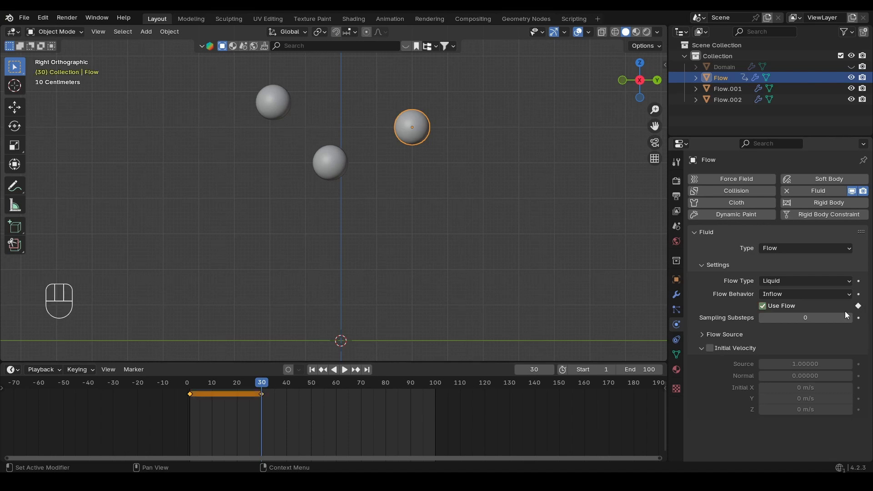
click(548, 373)
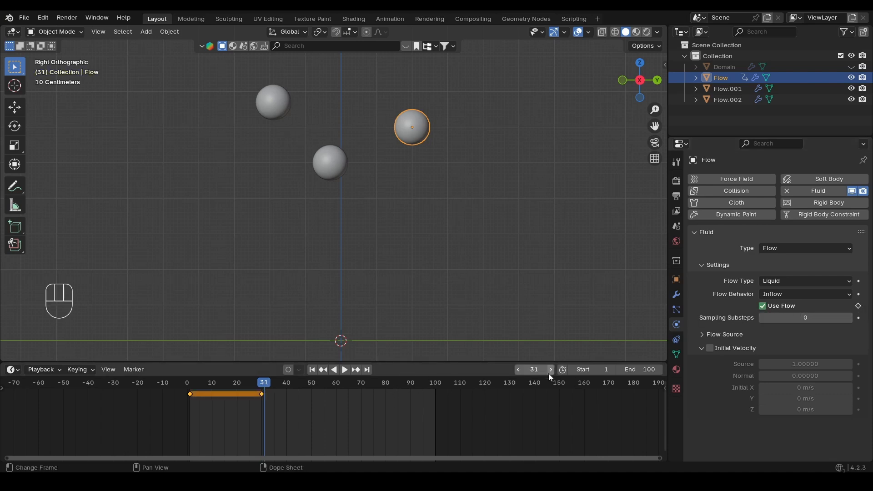
click(763, 307)
click(858, 306)
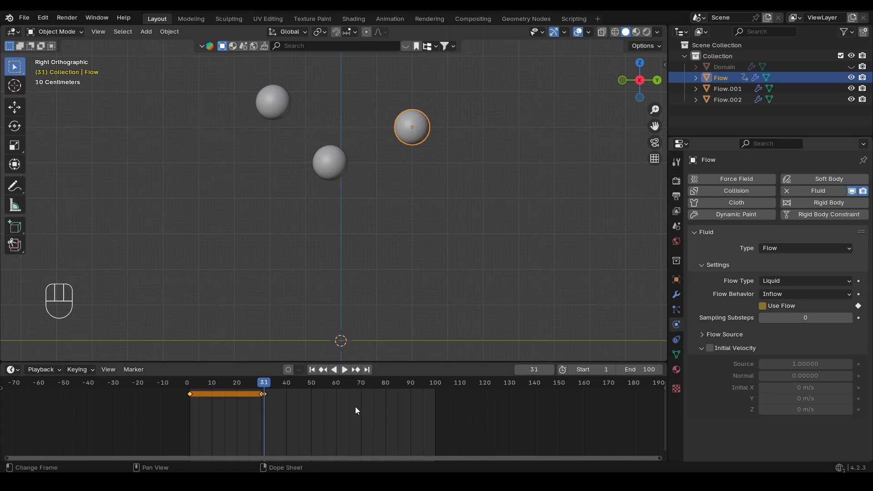
Keyframe Use Flow on the lowest sphere, Flow.002, as disabled at frame 39 and enabled at frame 40.
click(331, 153)
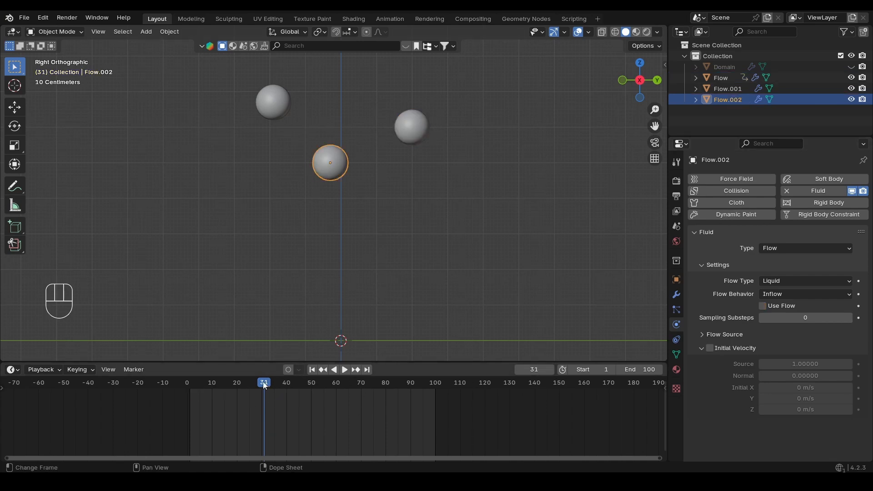
drag(265, 386, 280, 383)
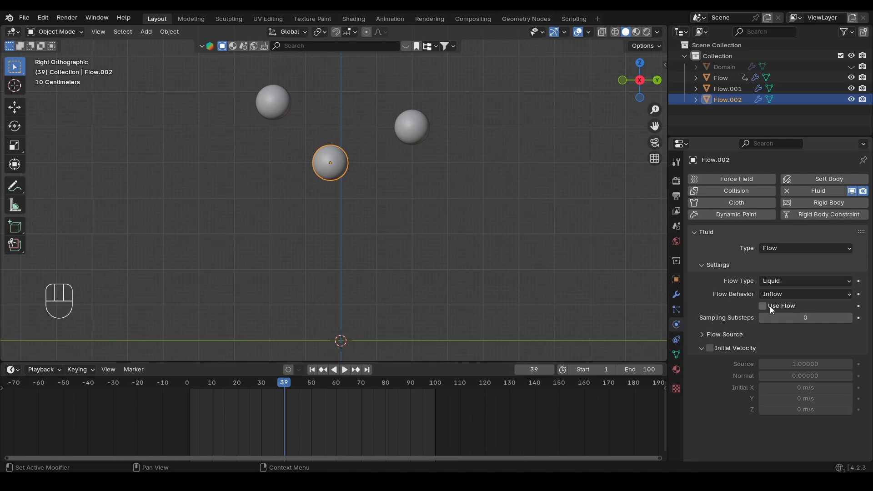
click(859, 306)
click(552, 368)
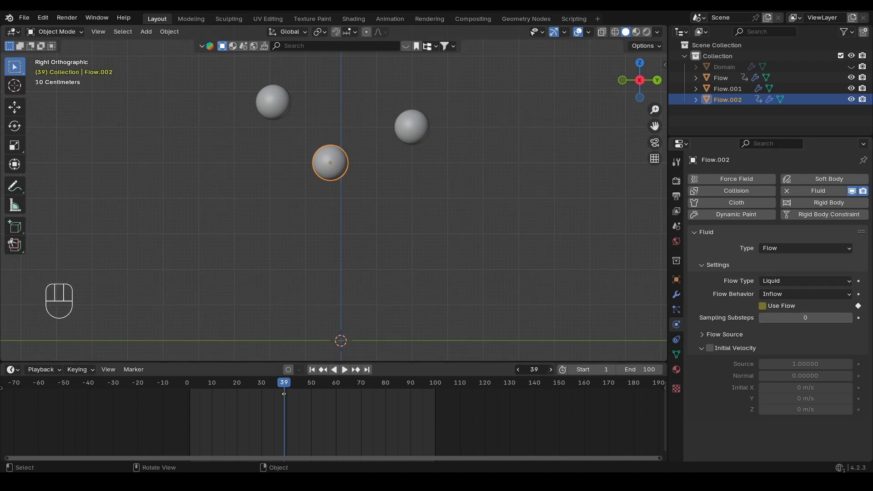
click(769, 307)
click(859, 306)
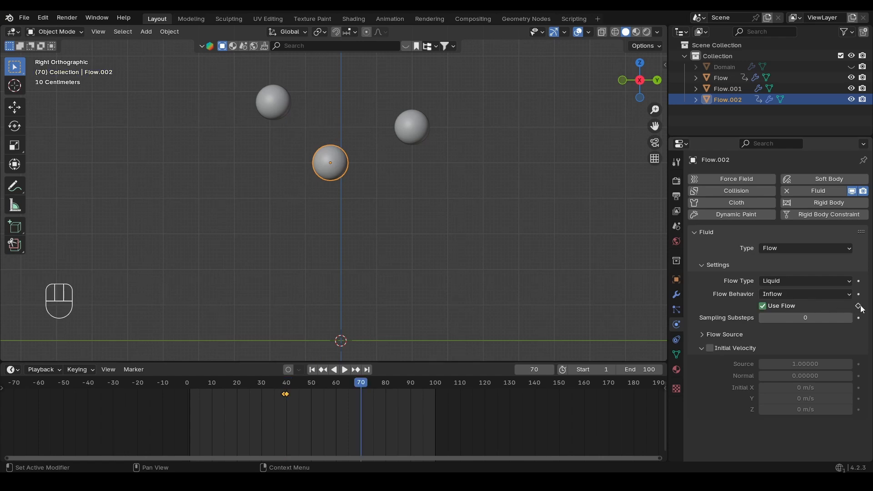
Keyframe Use Flow on Flow.002 as enabled at frame 70 and disabled at frame 71.
click(859, 306)
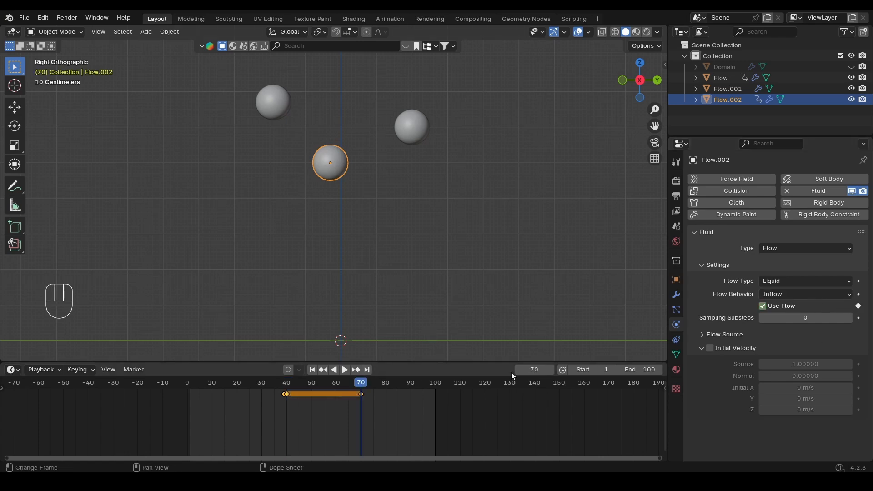
click(551, 370)
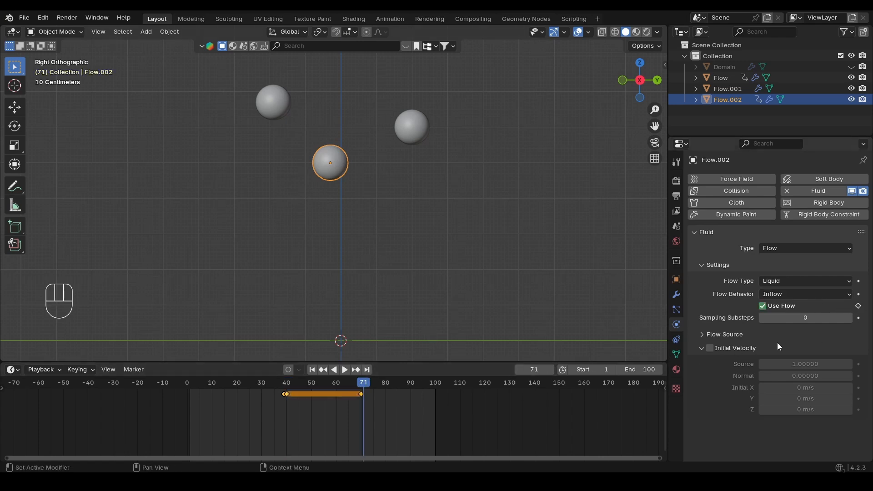
click(763, 307)
click(859, 307)
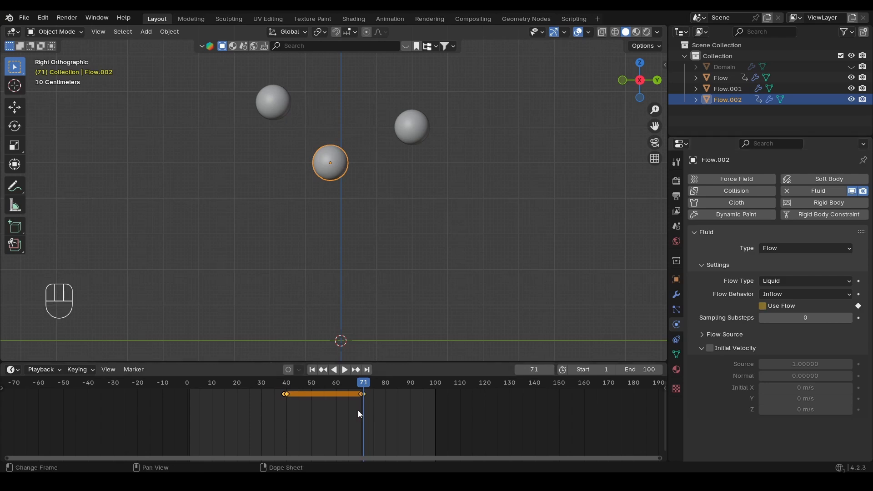
Keyframe Use Flow on the uppermost sphere's fluid inflow, disabled at frame 79 and enabled at frame 80.
drag(365, 384, 386, 386)
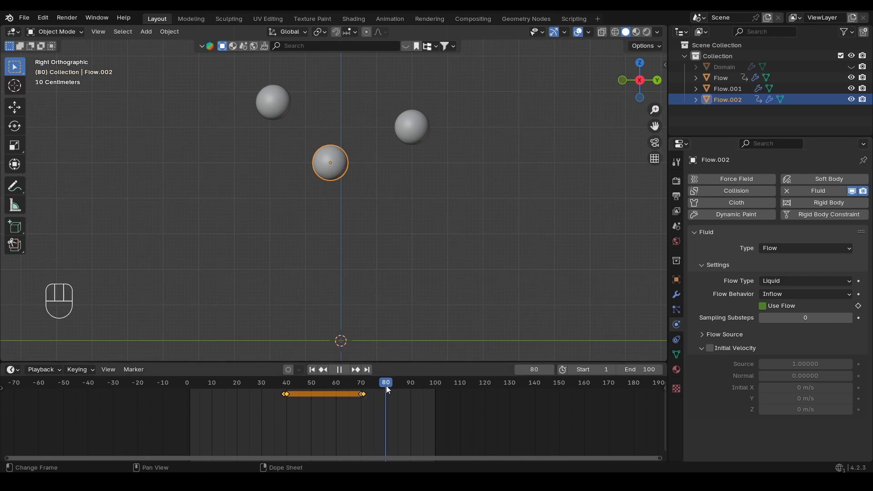
click(280, 113)
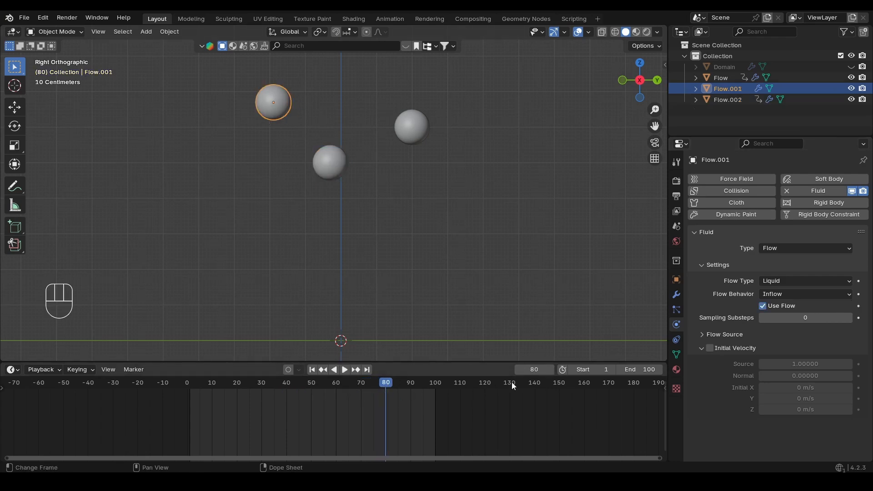
click(519, 370)
click(765, 310)
click(859, 306)
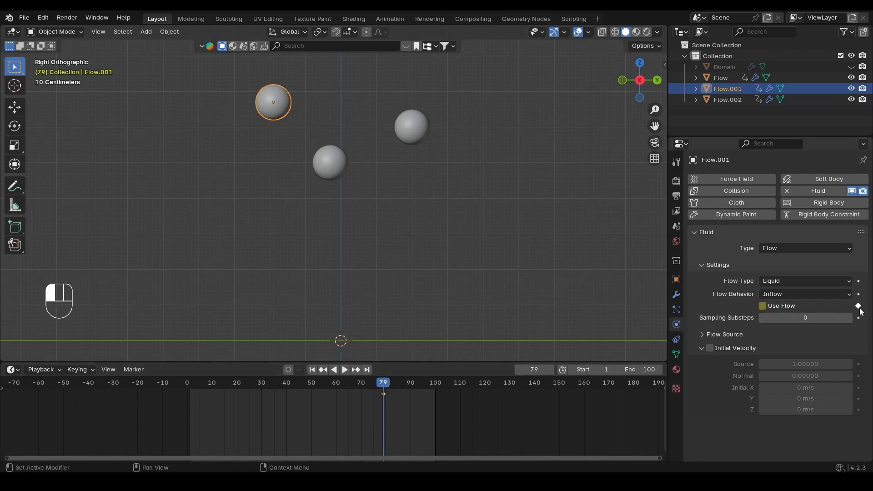
click(554, 370)
click(763, 307)
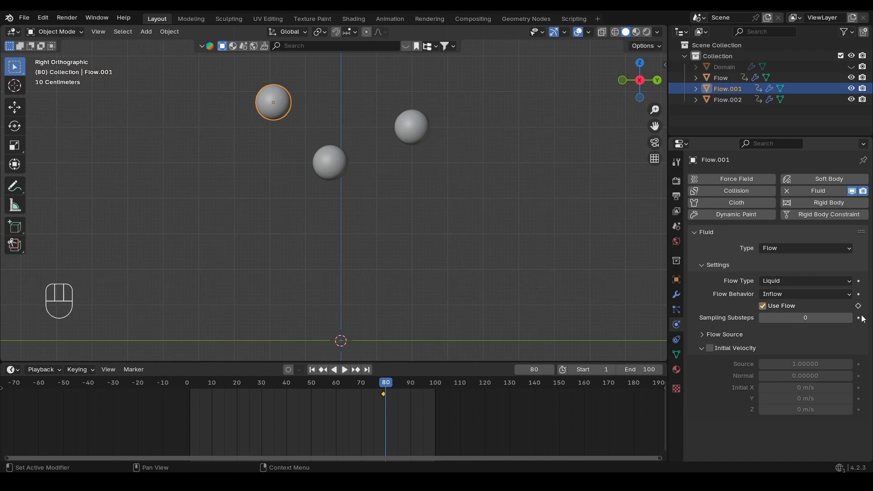
click(858, 306)
Return to frame 1, unhide the Domain and bake its fluid simulation.
drag(389, 386, 201, 381)
key(shift+Left)
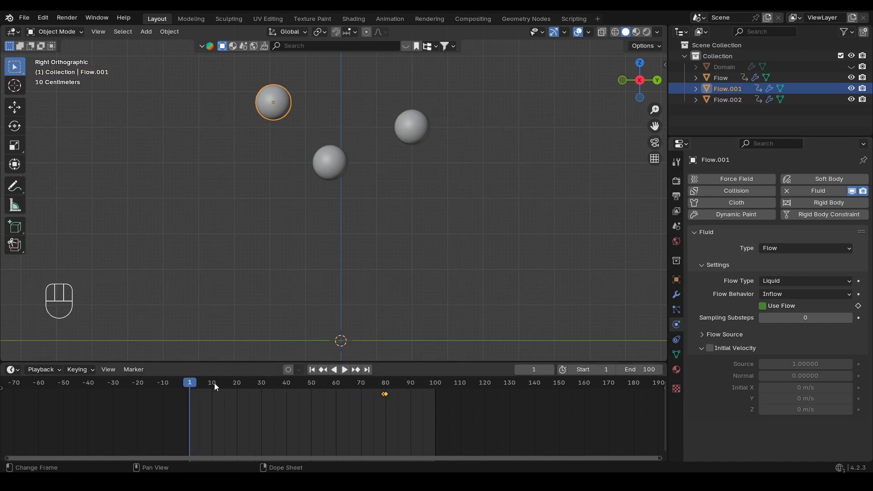
click(851, 66)
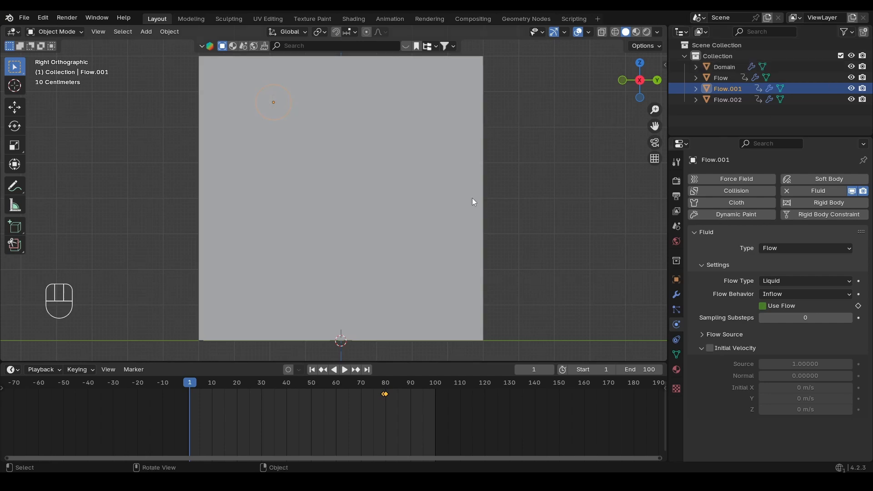
click(405, 94)
key(q)
click(304, 119)
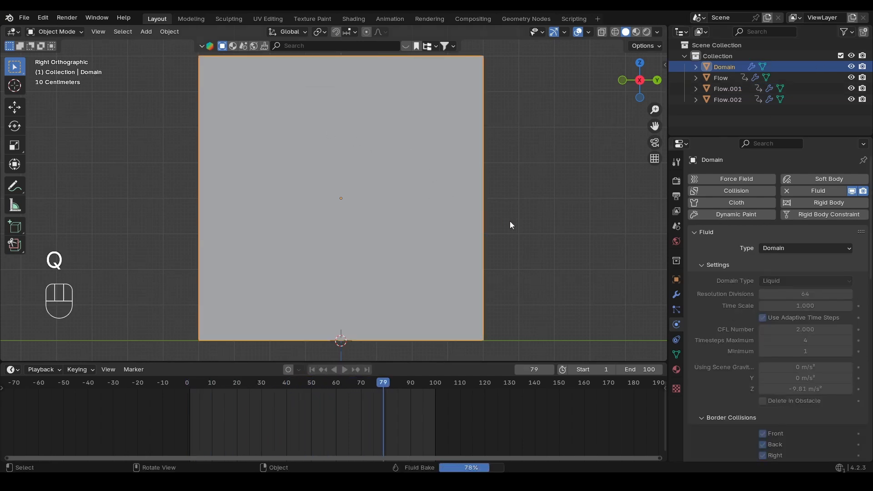
Save the file and play back the simulation with the three timed inflows.
key(ctrl+s)
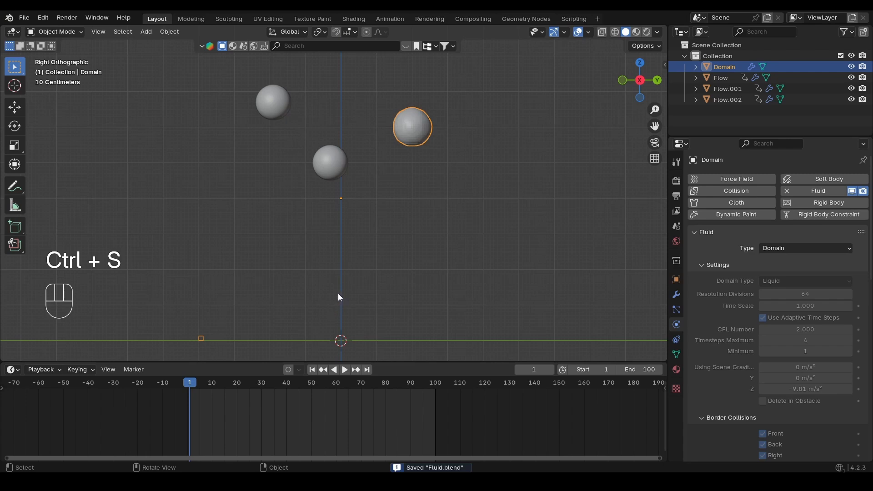
key(space)
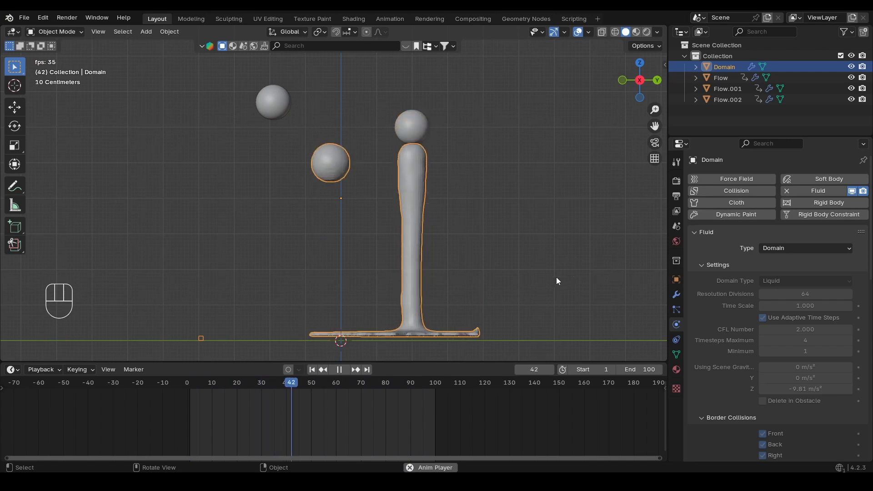
middle_drag(556, 277, 468, 285)
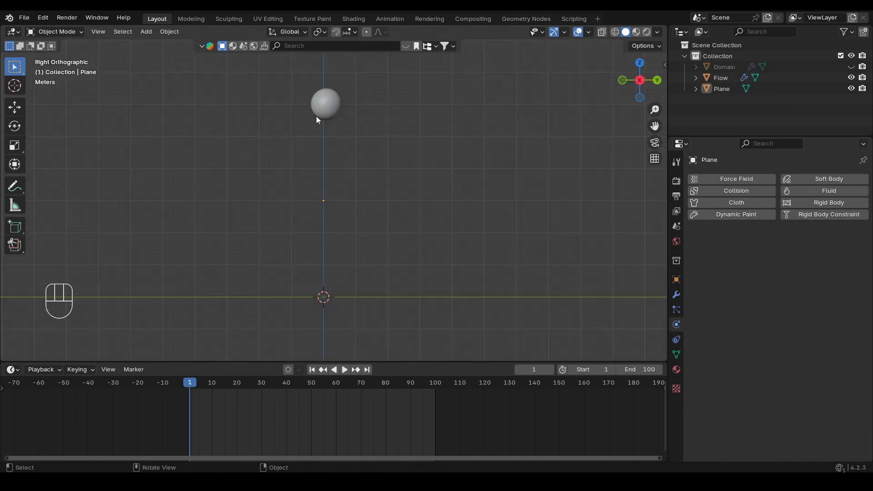
Play the simulation and examine how the falling liquid behaves at the tilted plane from several angles.
alt+drag(308, 146, 330, 145)
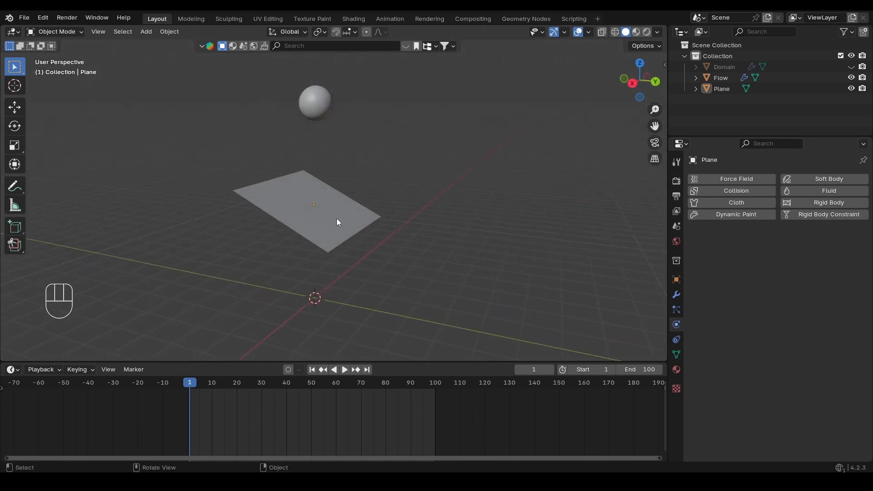
alt+drag(294, 231, 322, 229)
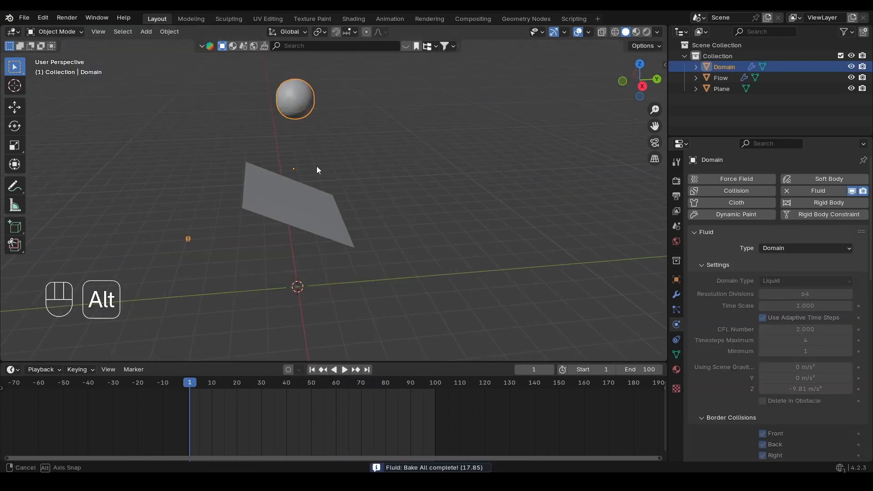
alt+drag(317, 165, 288, 150)
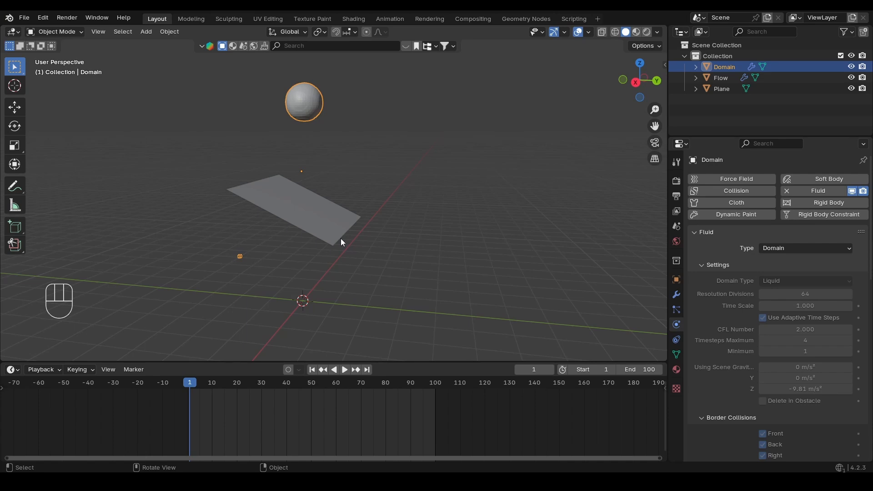
key(space)
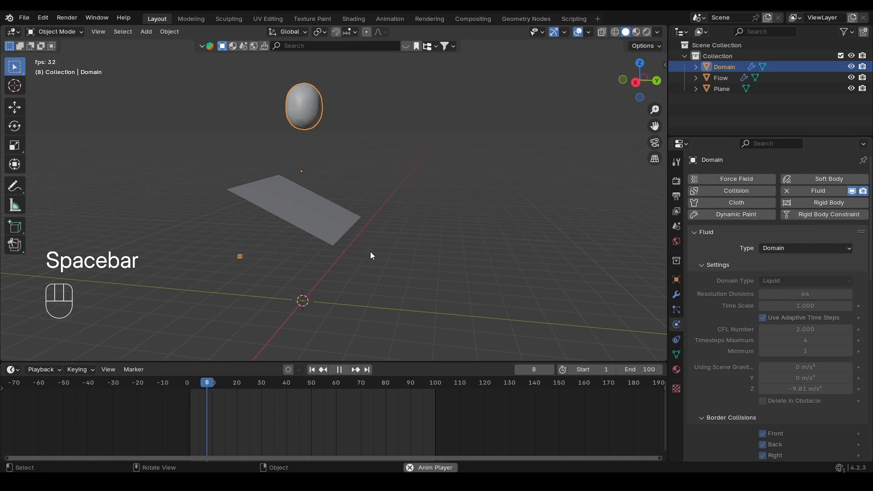
alt+drag(371, 252, 325, 235)
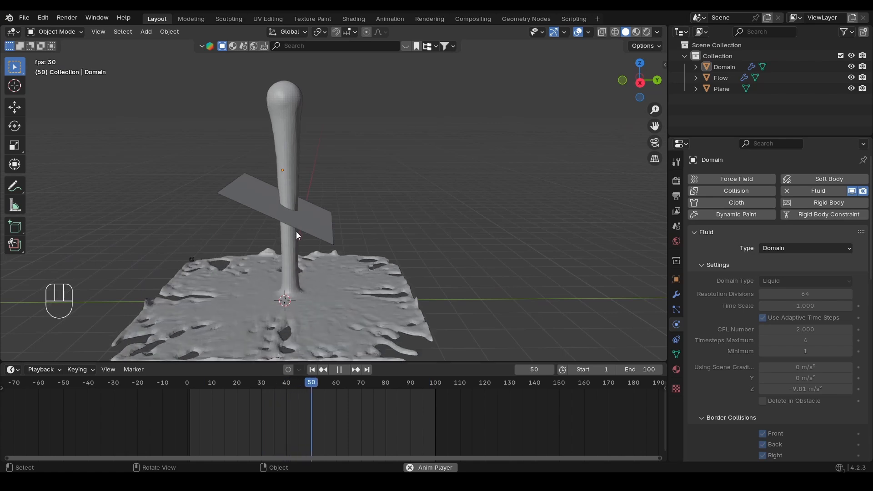
key(space)
Add Fluid physics to the tilted plane, set its type to Effector and enable Is Planar.
click(246, 186)
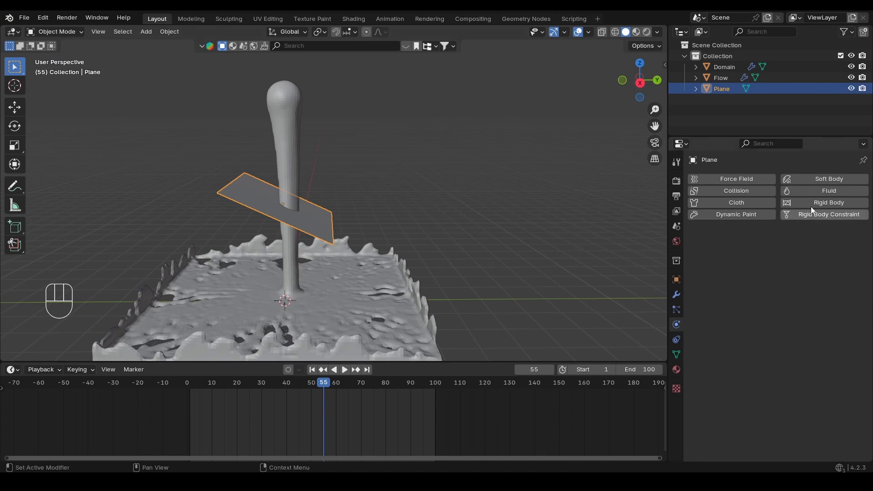
click(823, 191)
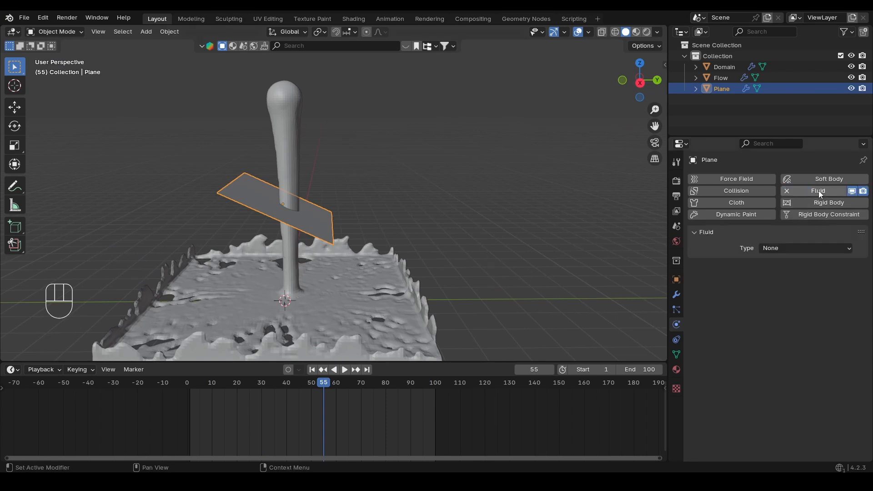
click(776, 248)
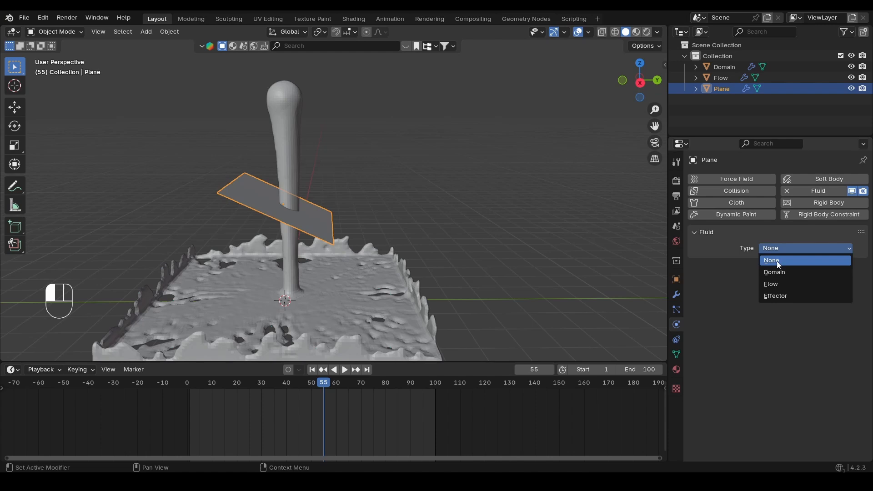
click(779, 296)
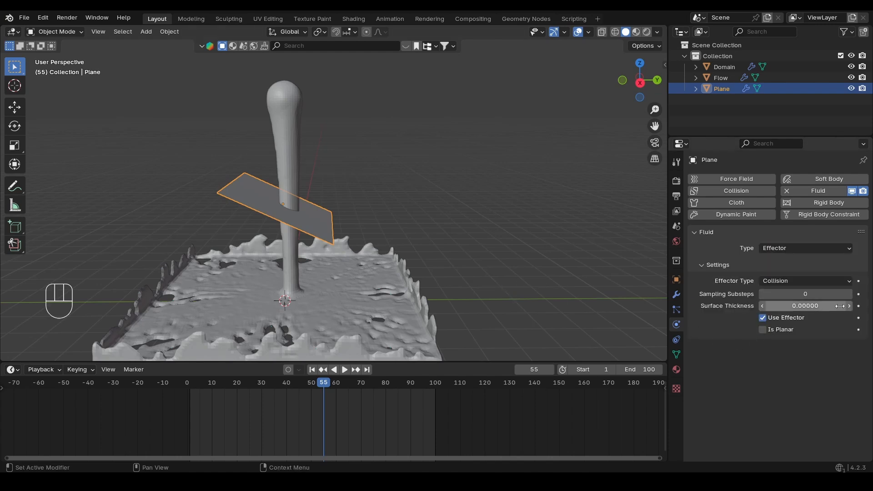
click(766, 331)
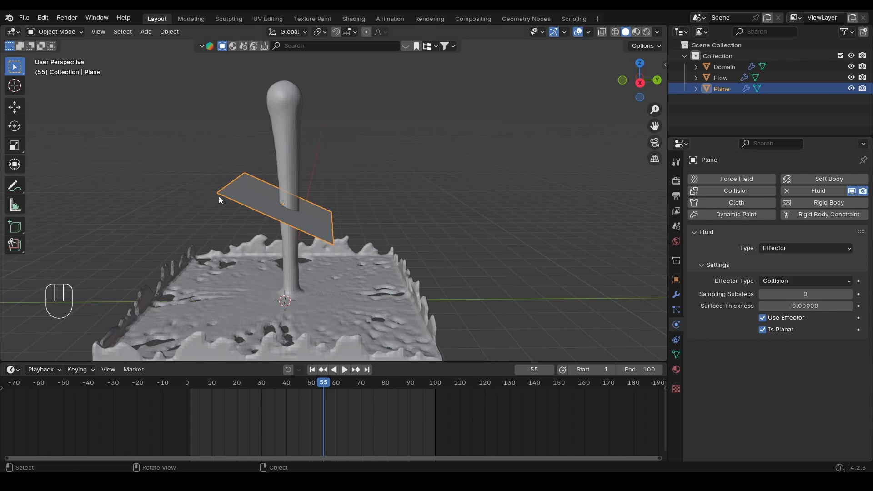
Select the fluid domain and rebake its simulation with the plane acting as an effector.
alt+drag(219, 201, 220, 206)
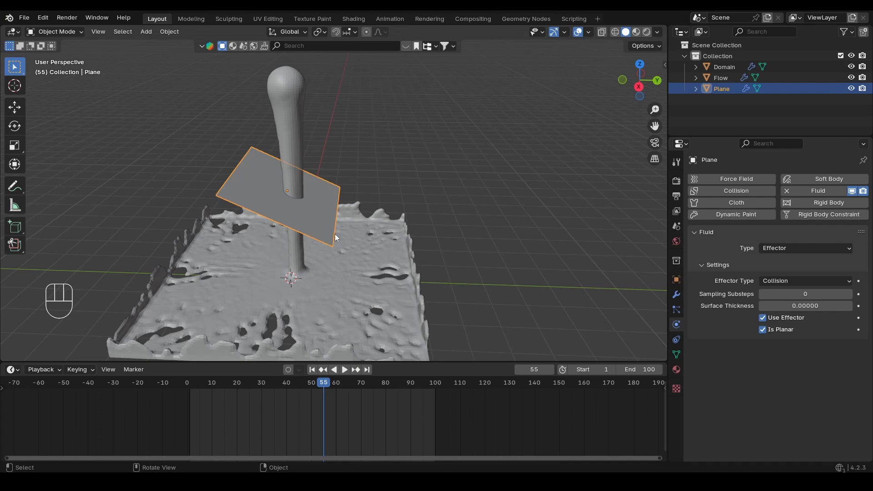
alt+drag(282, 242, 411, 251)
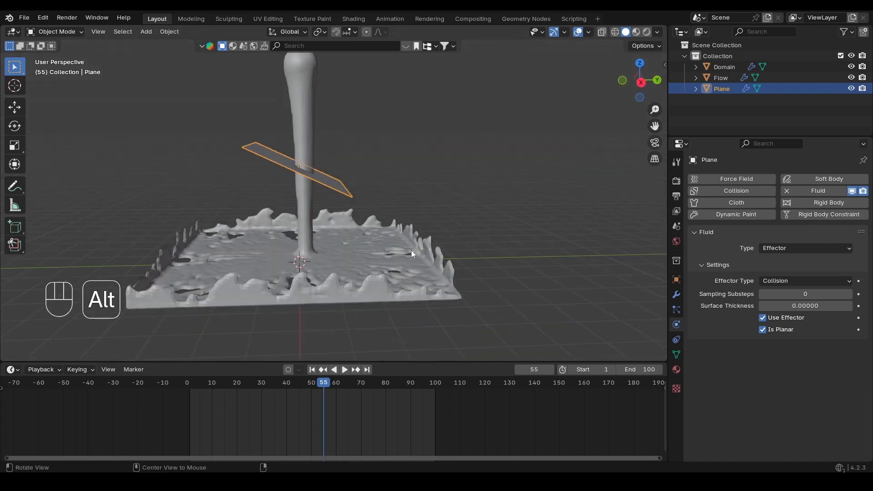
click(360, 242)
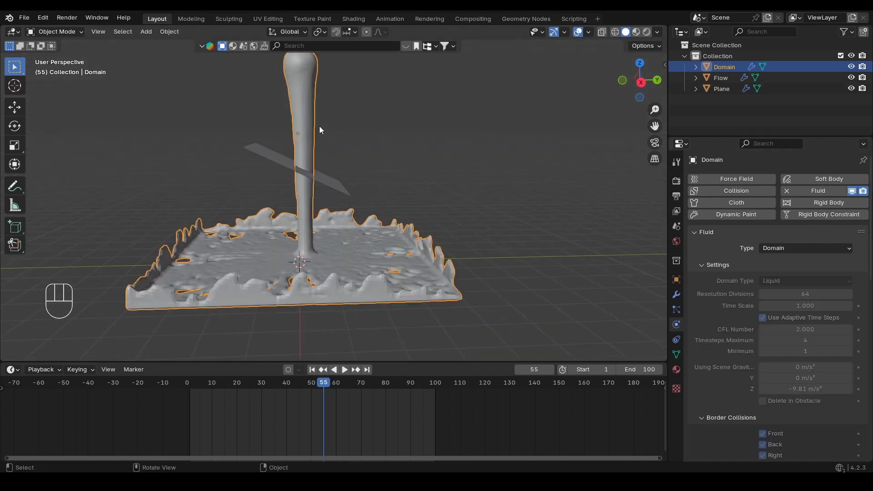
key(q)
click(320, 127)
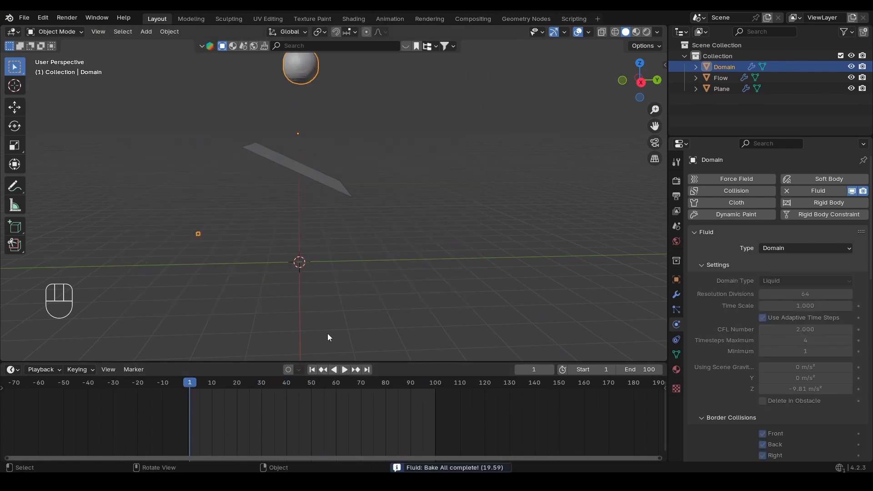
Save the file and play back the liquid's collision with the tilted plane.
key(ctrl+s)
alt+shift+drag(320, 217, 285, 231)
key(space)
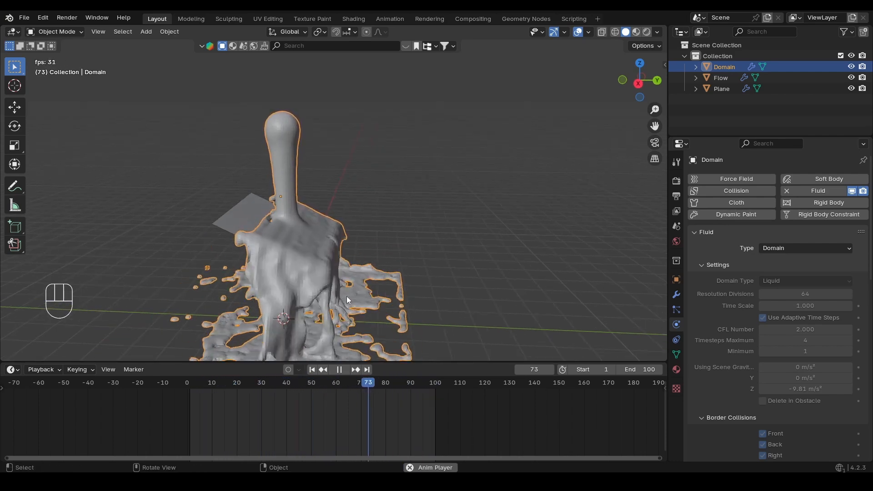
alt+drag(346, 296, 314, 282)
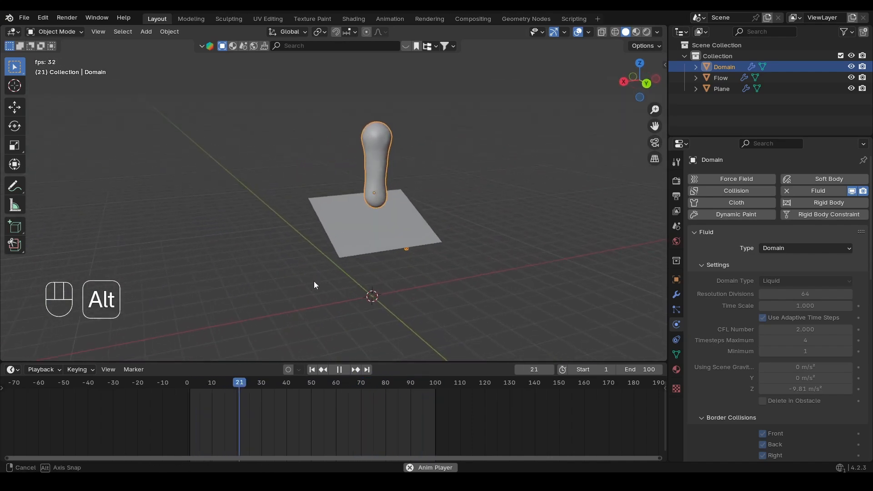
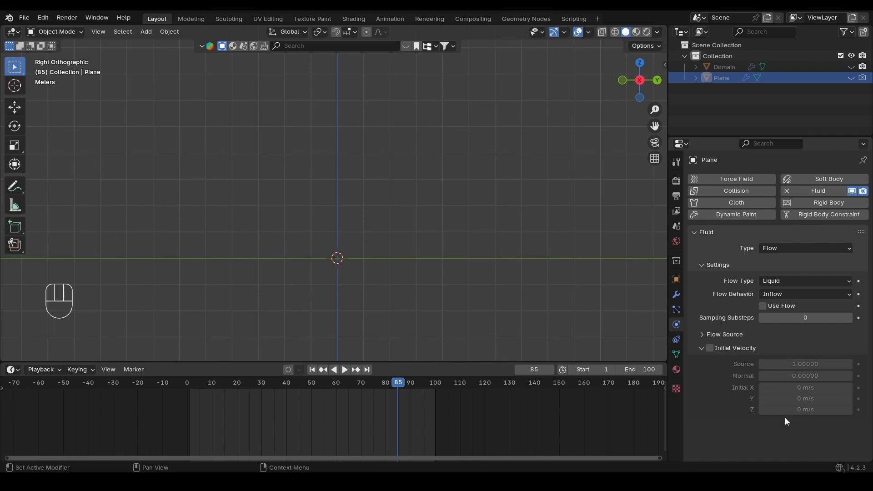
Enable Initial Velocity for the plane's liquid inflow and set its Source value to -5.
click(710, 348)
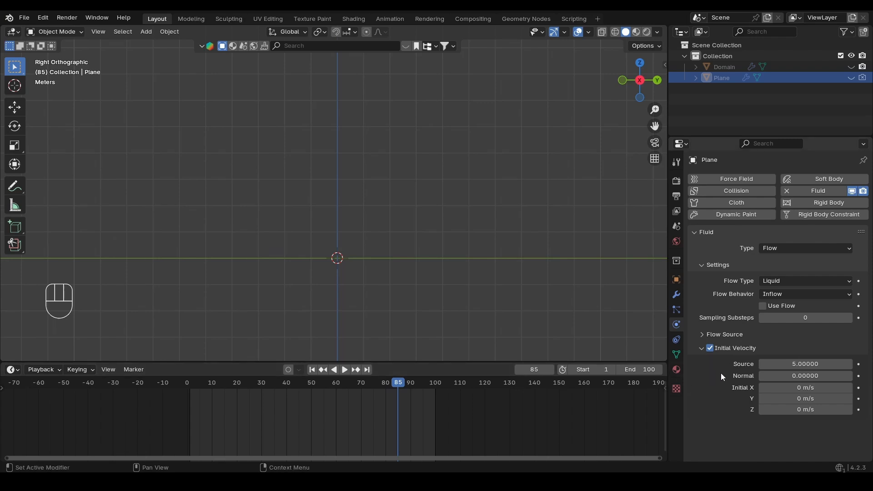
click(817, 367)
click(817, 367)
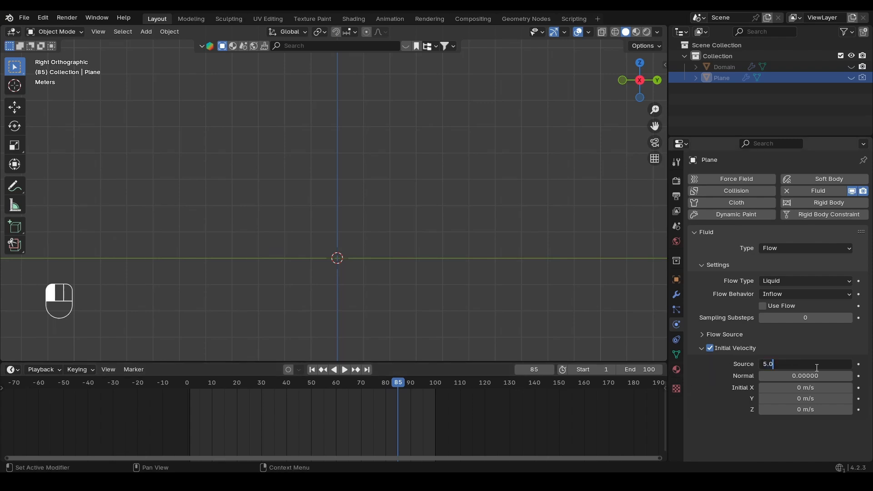
key(ctrl+Left)
key(ctrl+Left)
key(ctrl+Left)
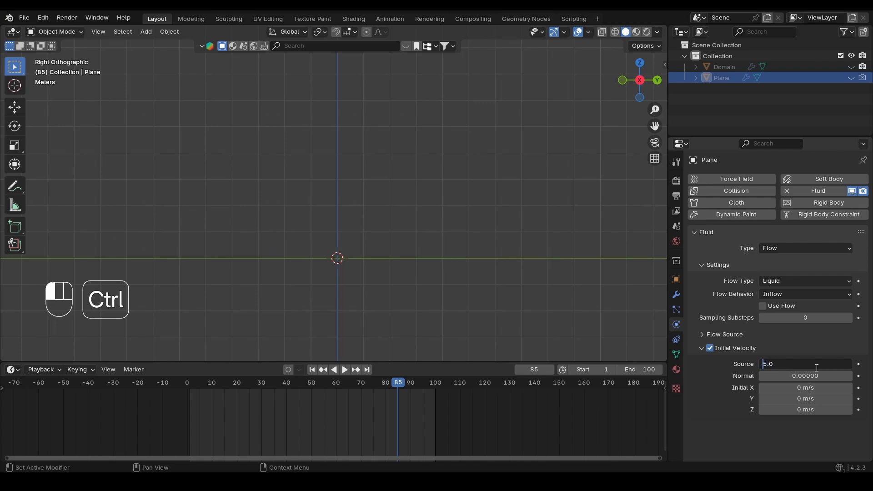
text(-)
key(Return)
Set the Initial Velocity Source value of the plane's flow to 1.
click(811, 367)
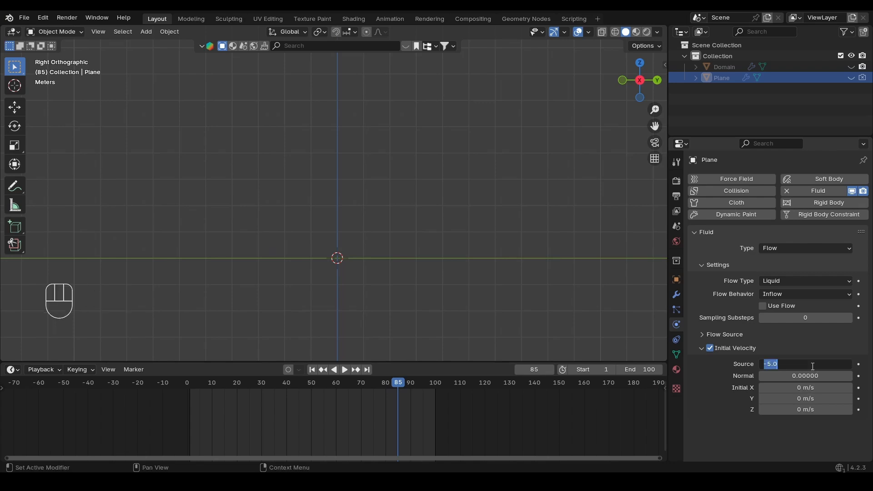
text(1)
key(Return)
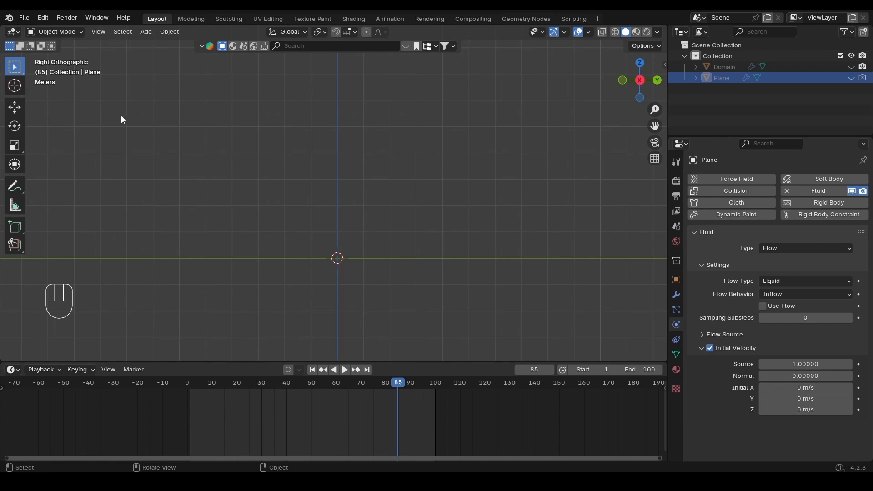
Add a new mesh plane at the world origin.
key(shift+a)
mouse_move(138, 102)
click(200, 98)
alt+drag(326, 195, 310, 245)
Display the face normals of the new plane in Edit Mode, inspect their direction and return to Object Mode.
key(Tab)
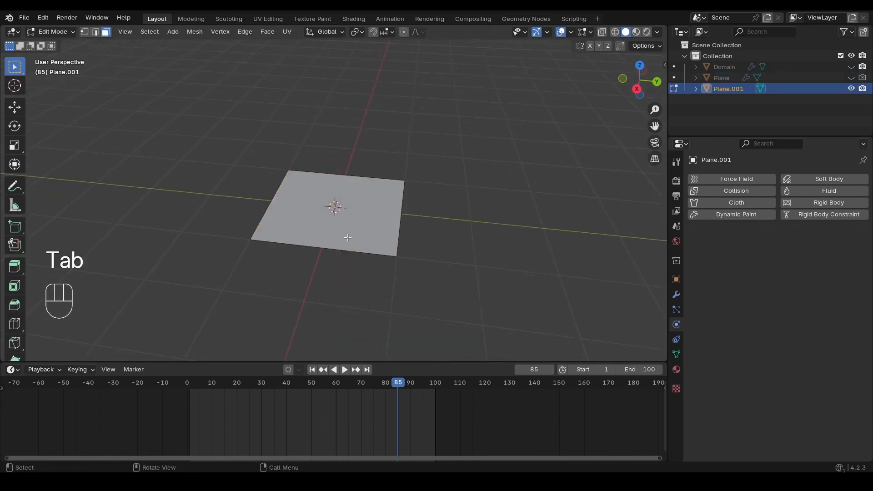
click(586, 33)
click(549, 207)
alt+drag(378, 220, 339, 219)
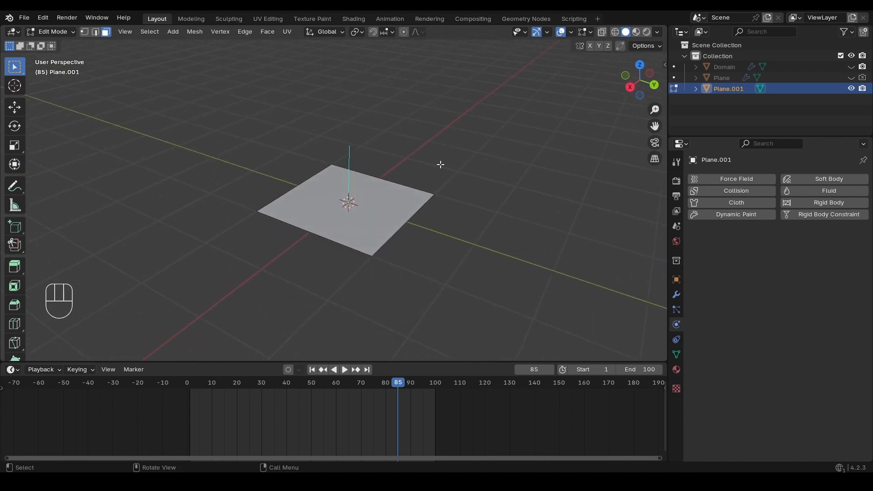
key(Tab)
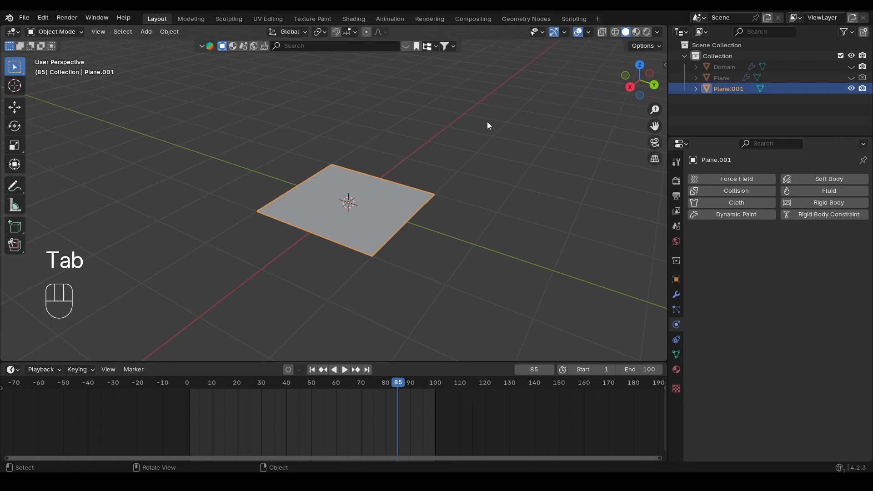
Add a UV sphere at the world origin and move it upward along Z above the new plane.
click(630, 87)
mouse_move(317, 163)
click(367, 253)
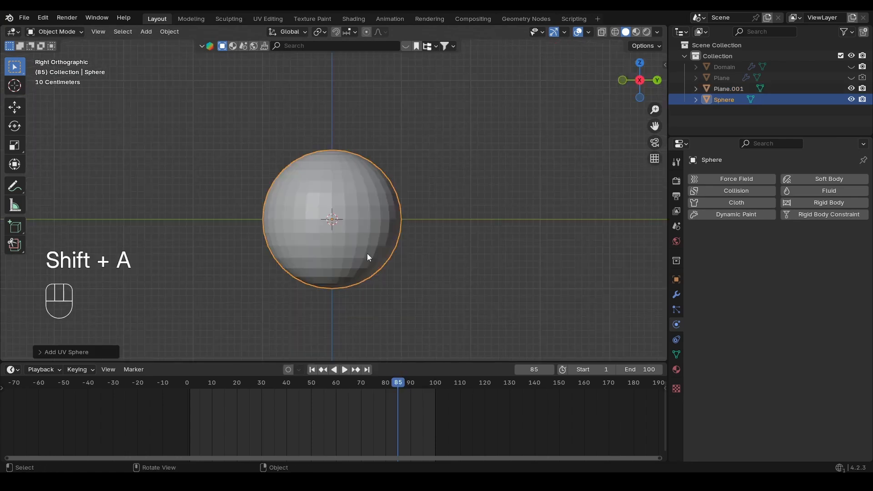
key(g)
key(z)
ctrl+click(374, 141)
Inspect the direction of the sphere's face normals in Edit Mode and return to Object Mode.
key(Tab)
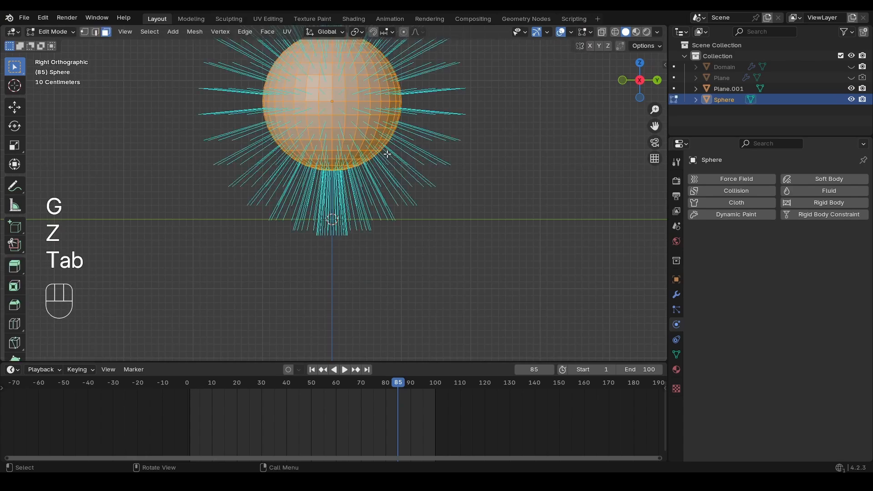
alt+drag(374, 141, 371, 118)
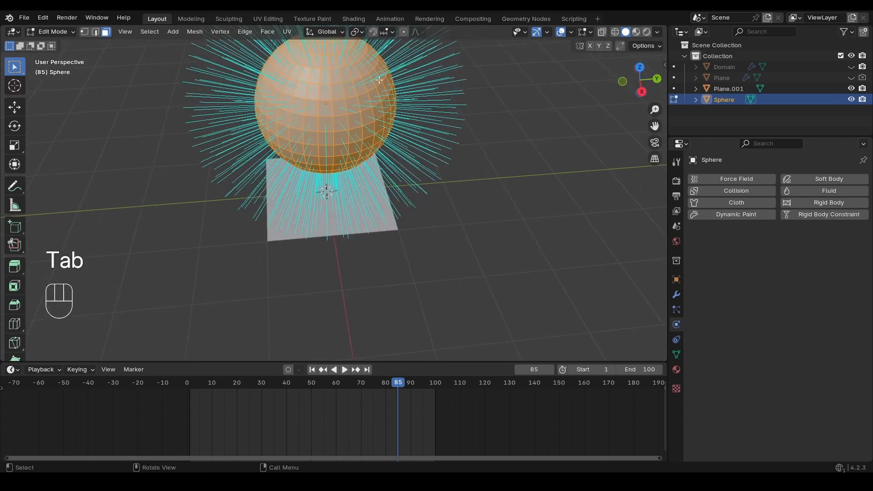
alt+shift+drag(380, 79, 389, 133)
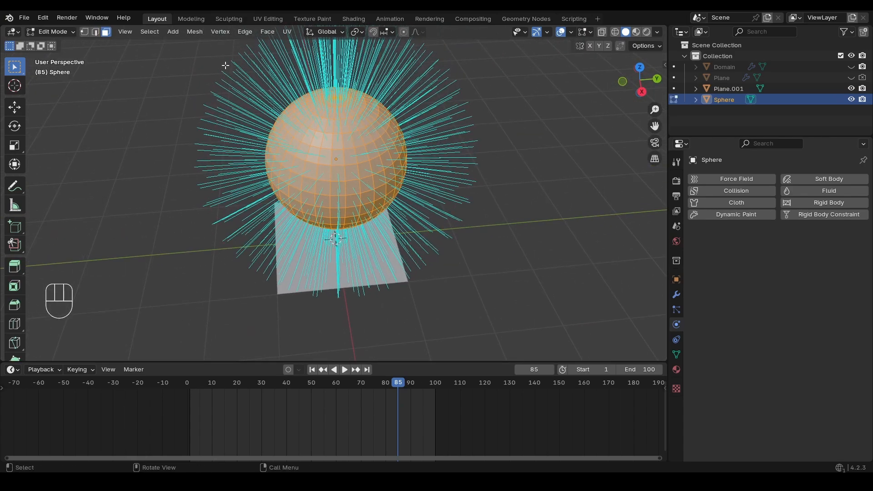
key(Tab)
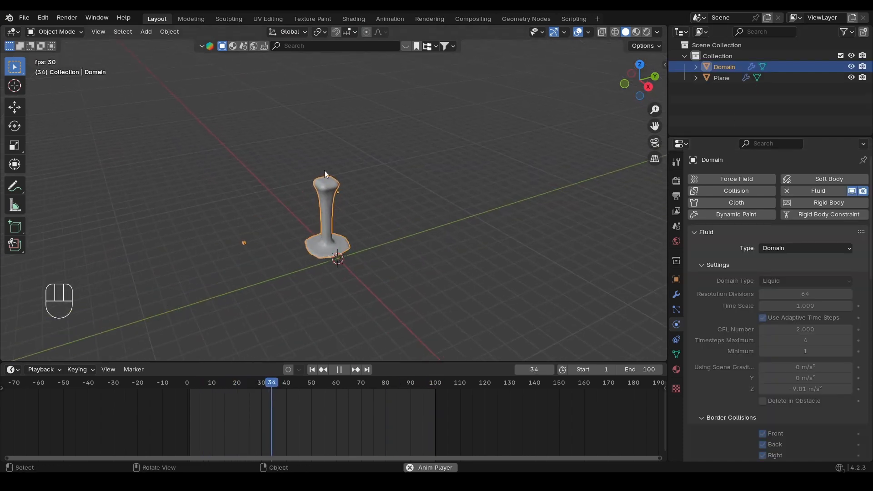
Stop the playback and set the Initial Velocity Z of the plane's liquid inflow to 5 m/s.
key(space)
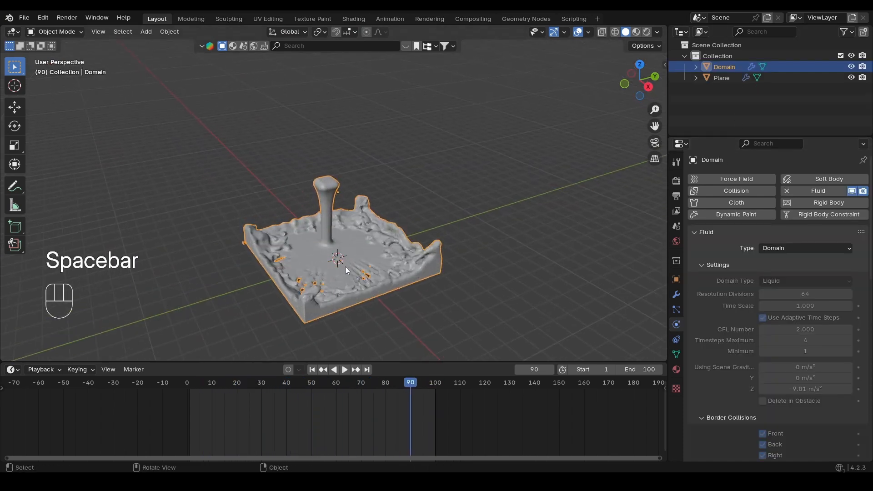
click(716, 78)
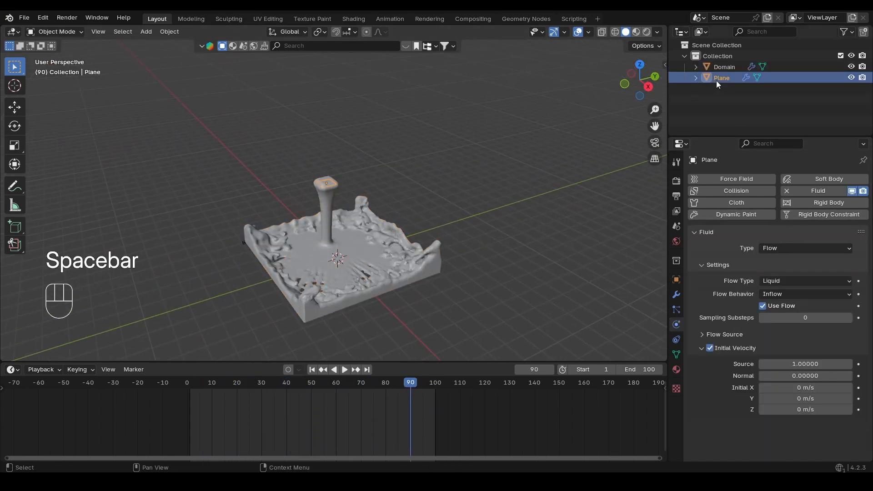
click(832, 411)
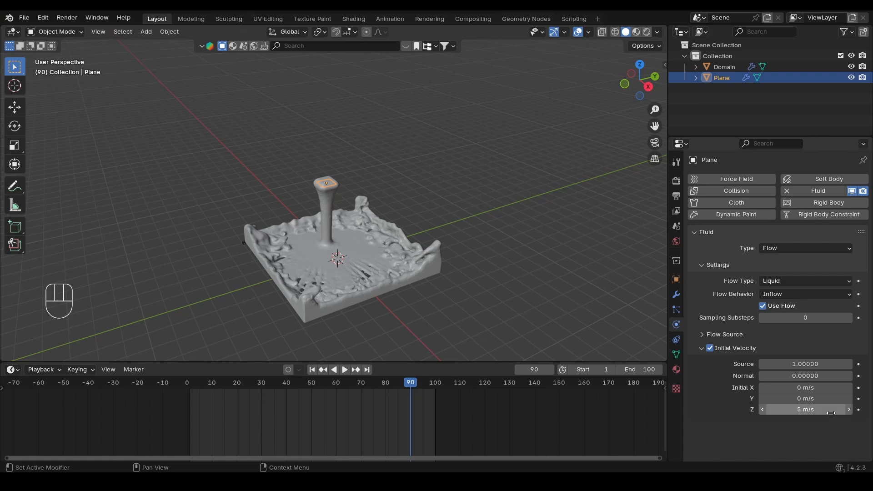
Free all baked data of the liquid domain and bake the simulation again.
click(330, 233)
key(q)
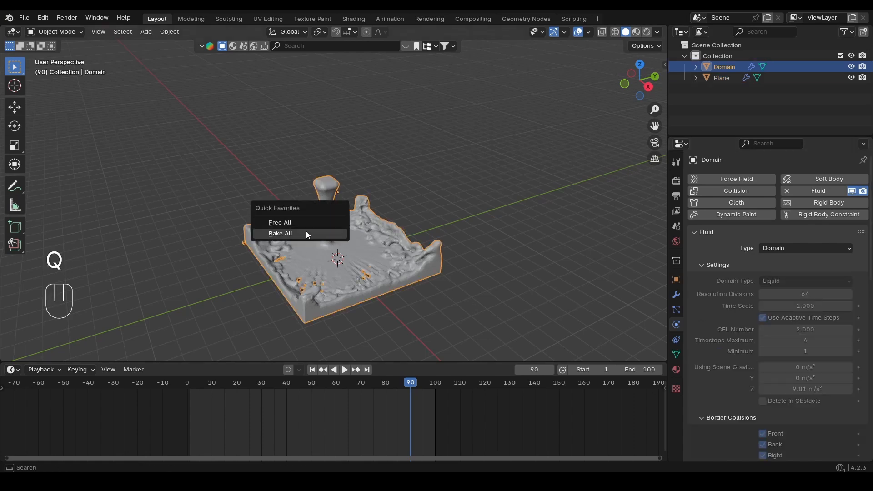
click(306, 223)
key(q)
click(303, 236)
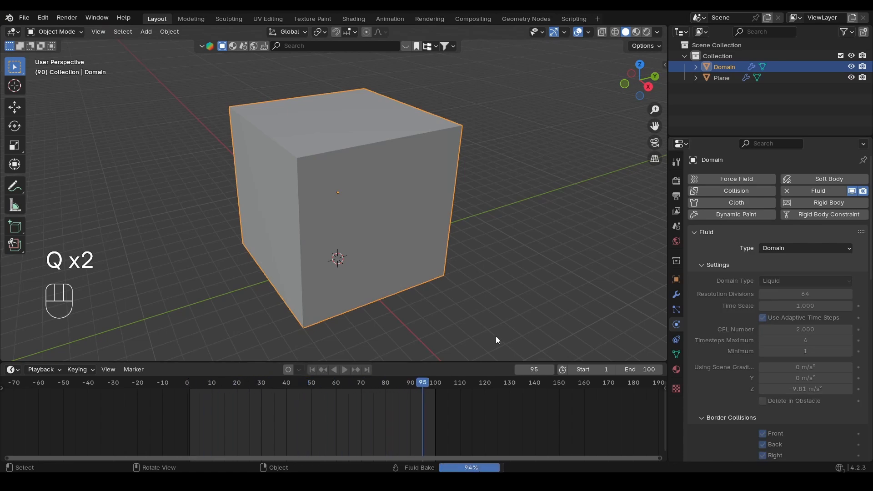
Play back the baked liquid in perspective, then replay it from frame 1 in the right orthographic view.
key(space)
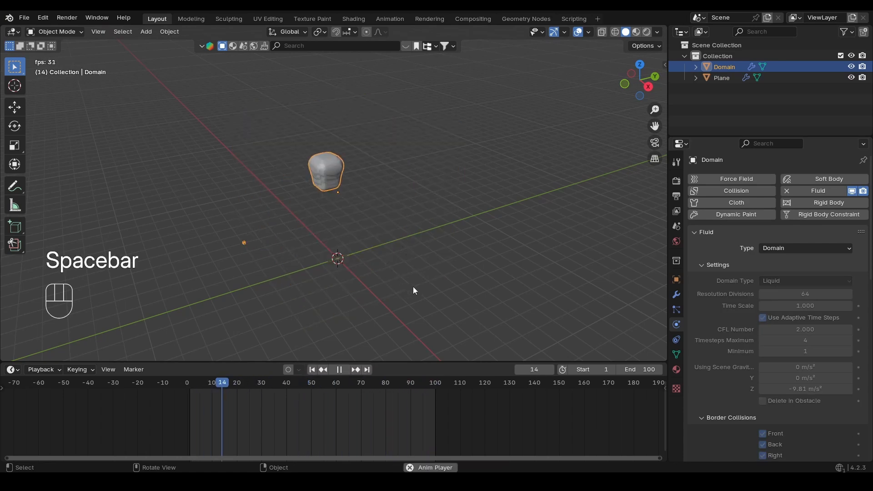
alt+middle_drag(358, 231, 325, 206)
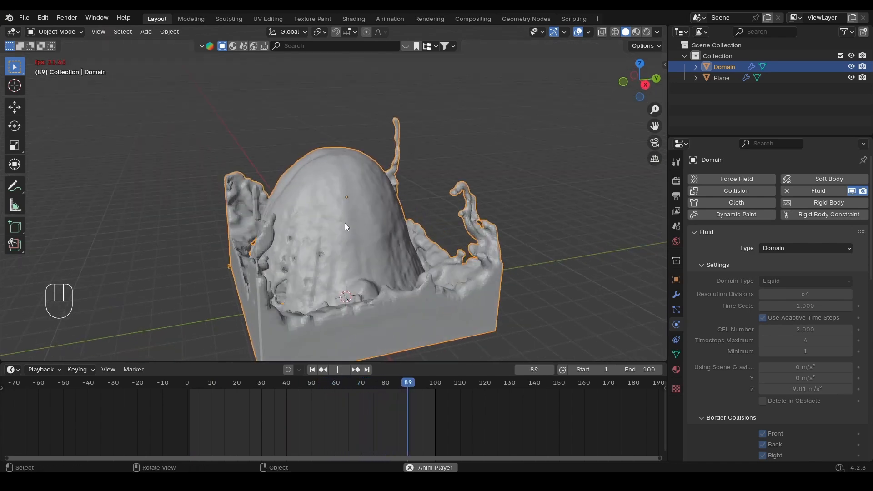
key(space)
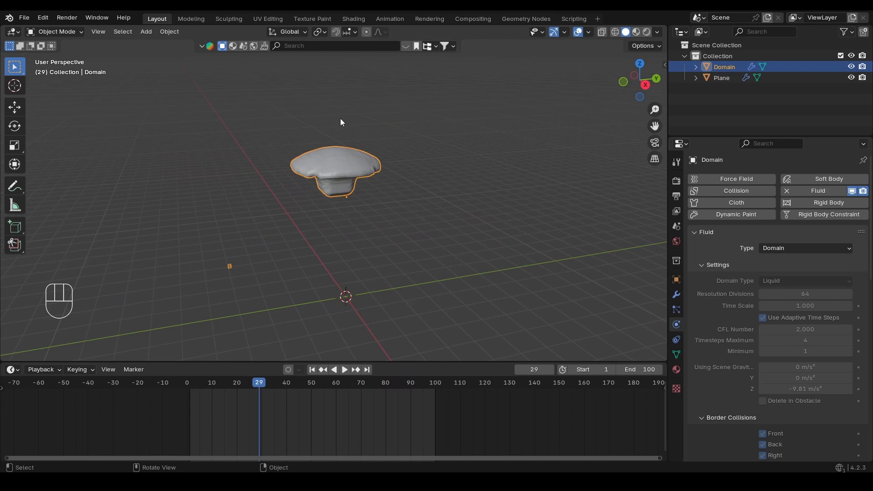
click(312, 370)
click(646, 86)
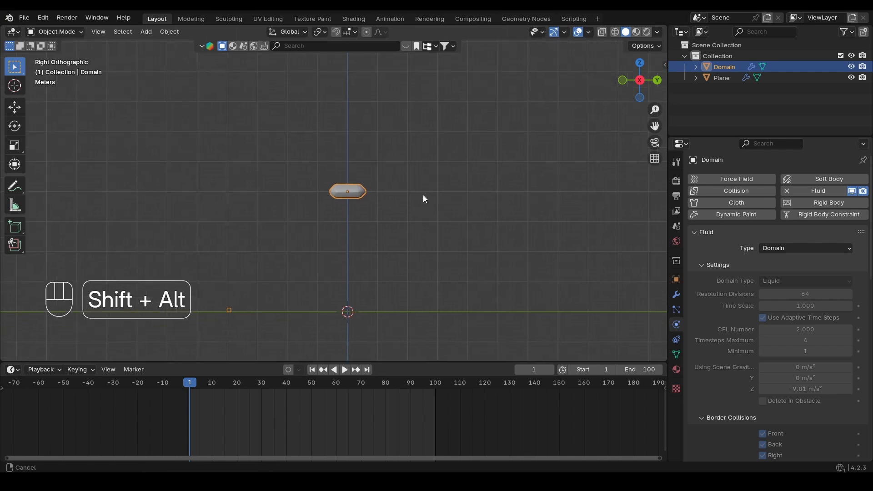
key(space)
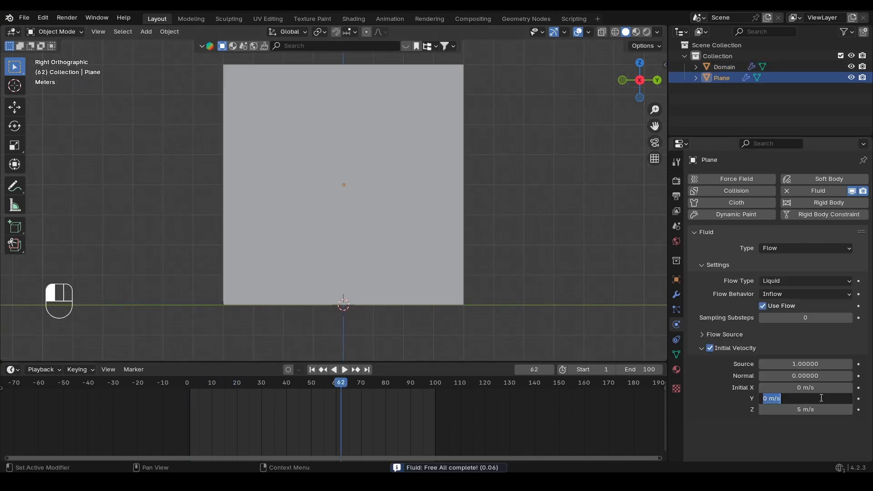
Set the Initial Velocity Y of the plane's inflow to 5 m/s and scrub through the rebaked simulation.
drag(805, 399, 821, 398)
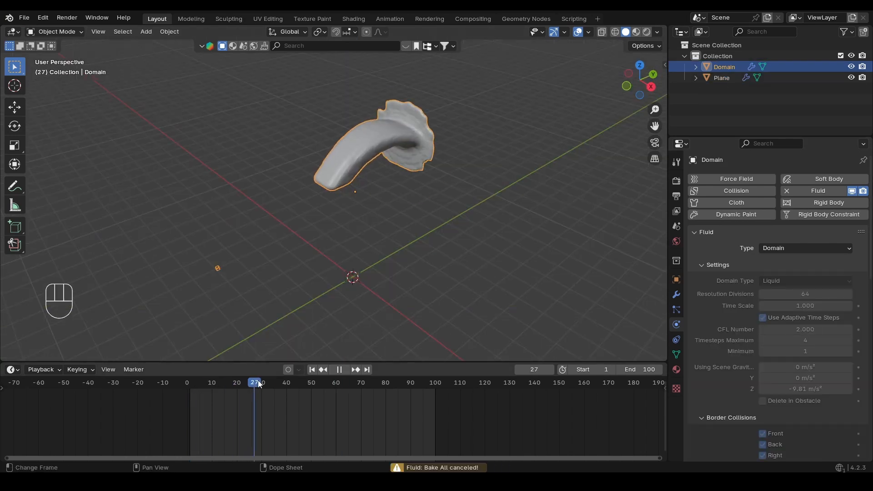
drag(294, 384, 325, 420)
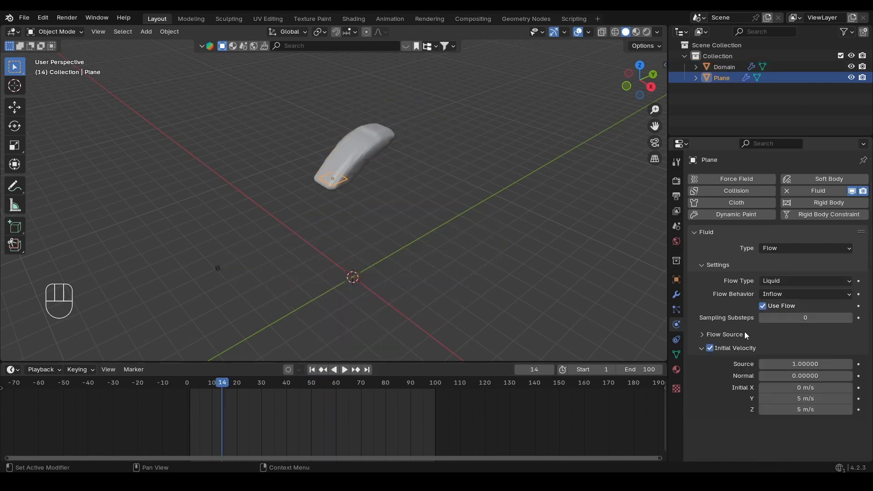
Disable Initial Velocity on the plane's inflow, collapse its settings and save the file.
click(710, 349)
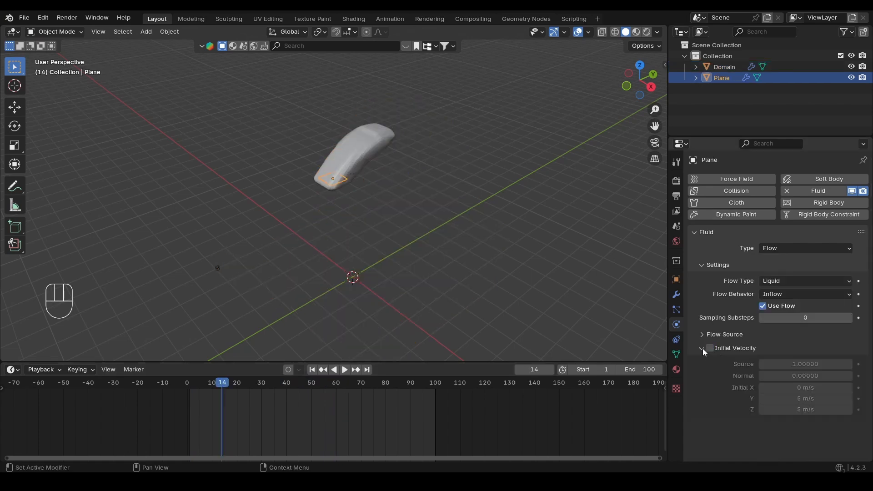
click(703, 348)
key(ctrl+s)
Free all baked simulation data of the liquid domain.
click(728, 69)
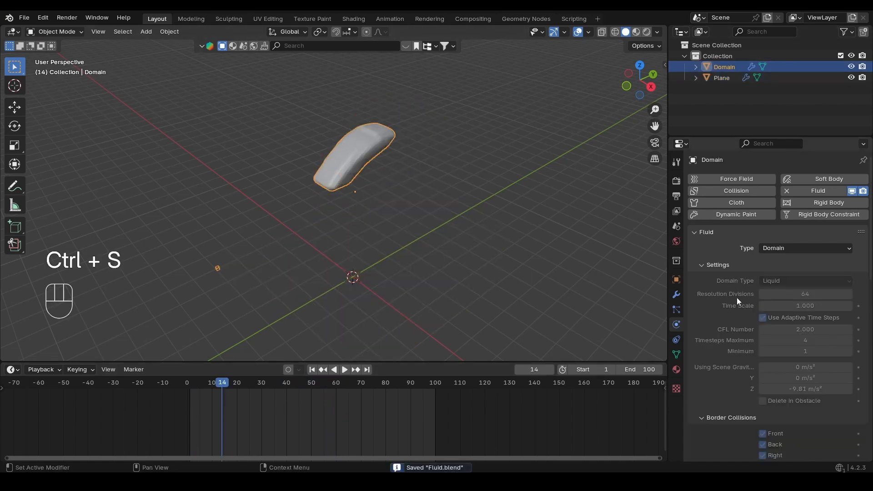
key(q)
click(433, 175)
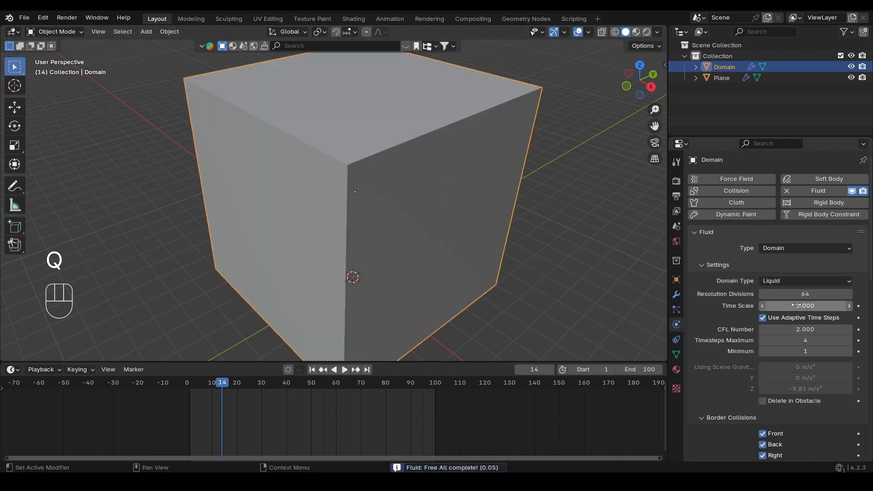
scroll(780, 271, down, 5)
scroll(727, 275, down, 4)
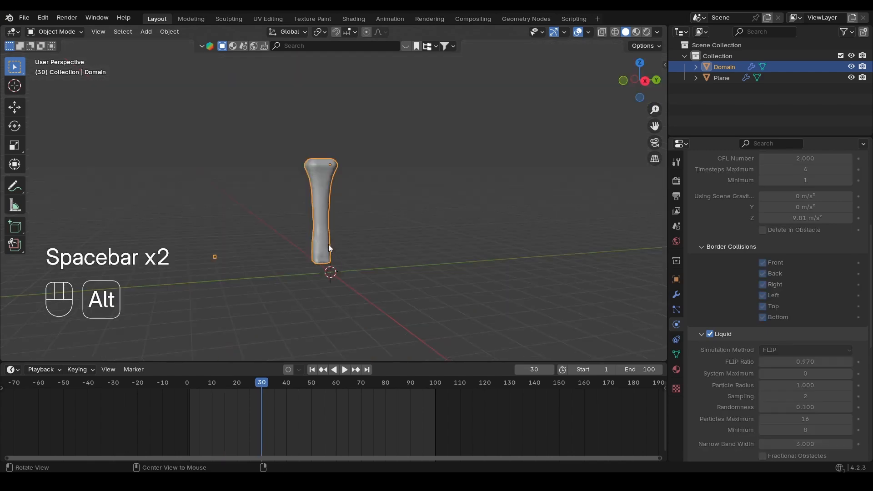
Play back the baked simulation repeatedly, pausing to examine how the liquid meets the domain's borders.
alt+drag(329, 245, 331, 276)
scroll(339, 269, up, 1)
key(space)
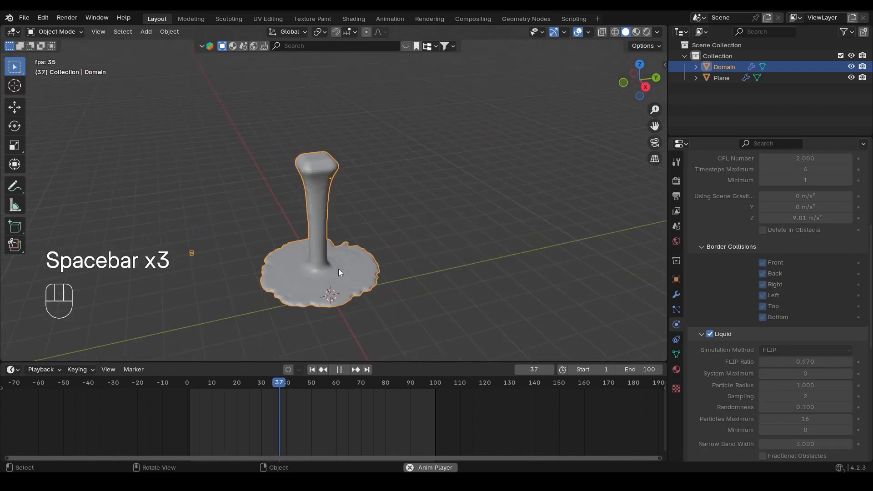
key(space)
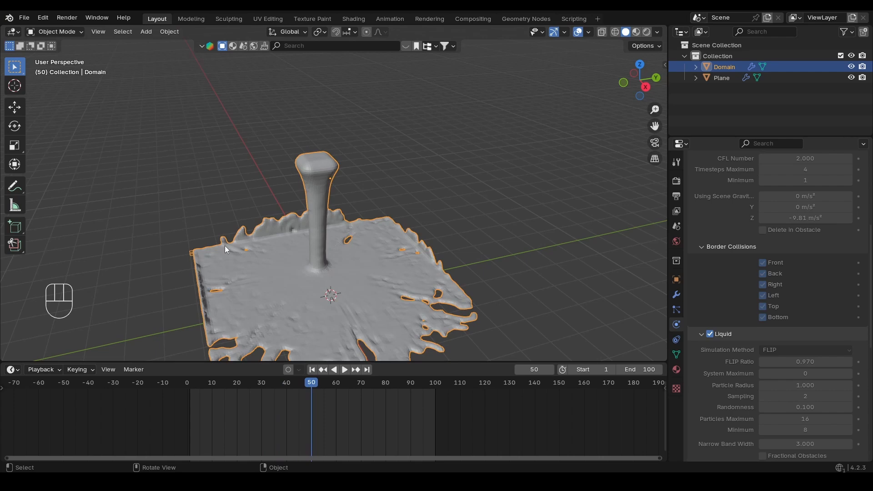
key(space)
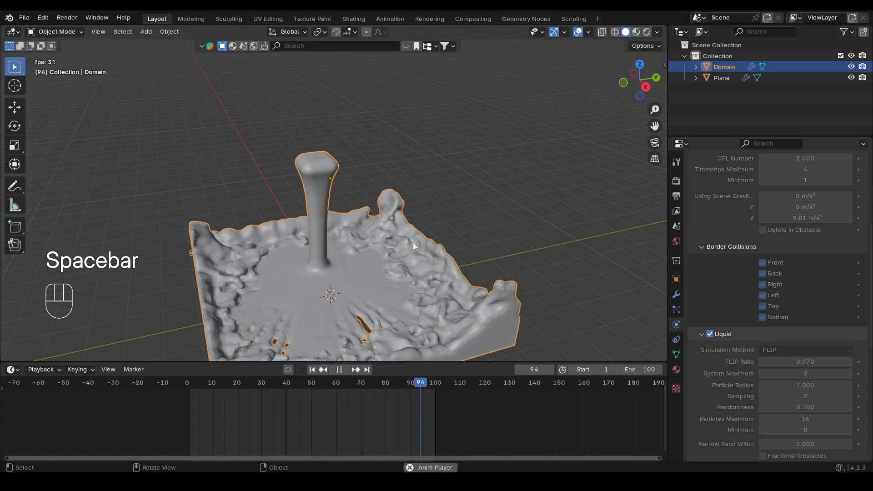
key(space)
key(space)
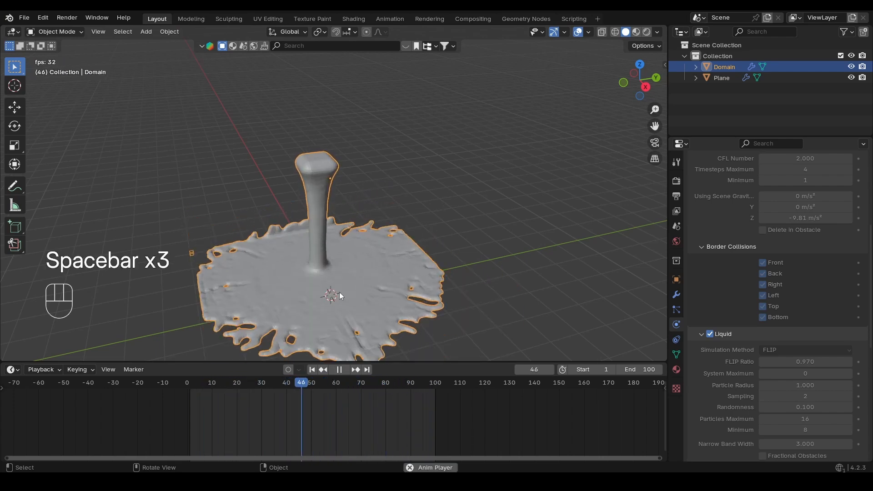
key(space)
scroll(332, 259, down, 3)
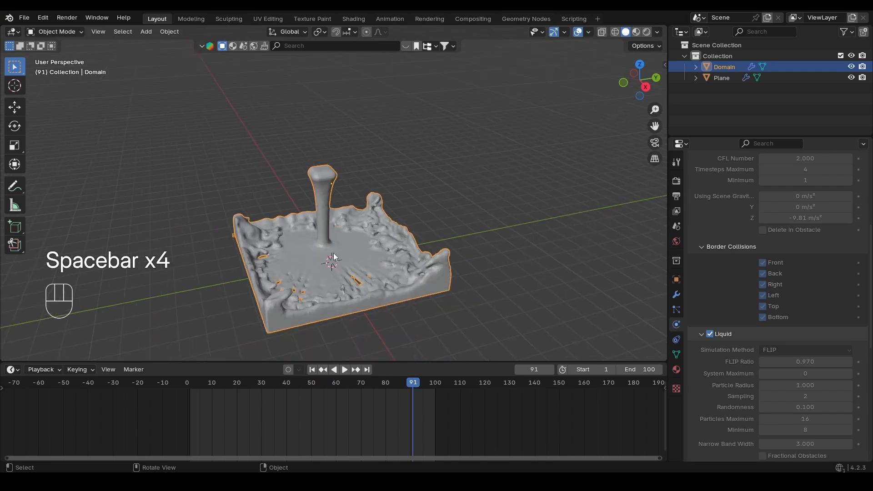
Rebake the liquid domain with its Right and Left border collisions disabled and play back the simulation.
key(q)
click(378, 272)
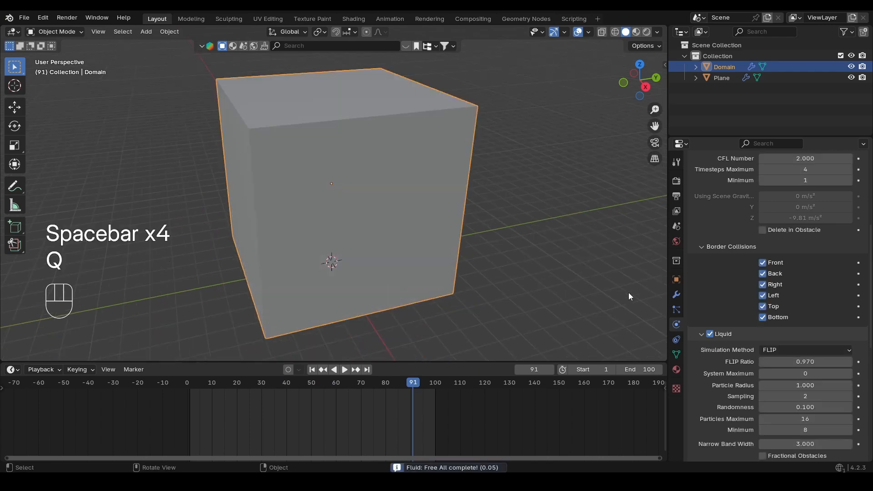
click(766, 285)
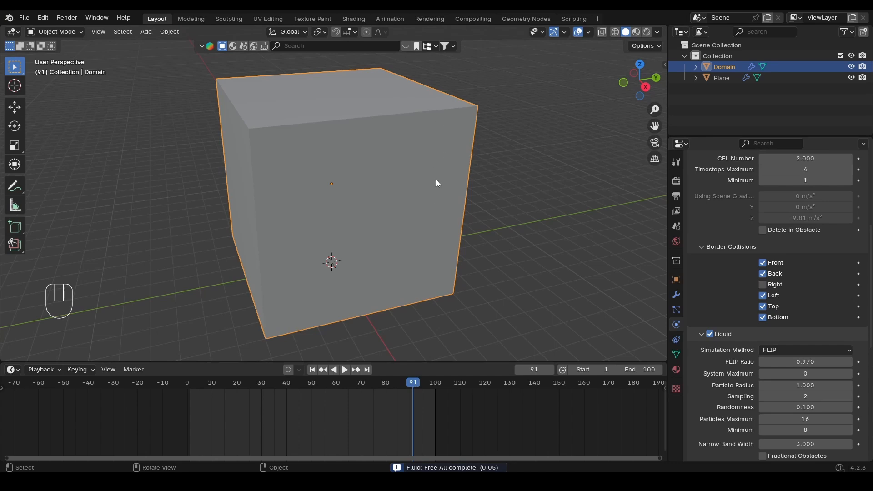
click(763, 296)
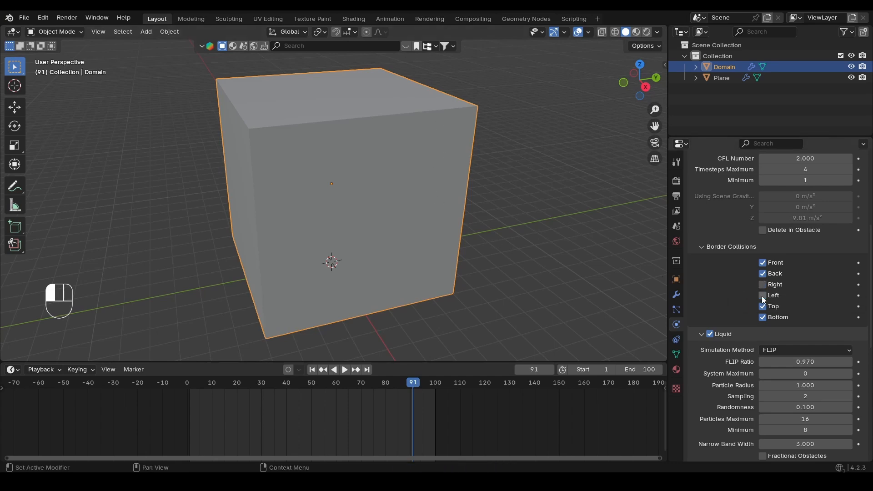
key(q)
click(359, 221)
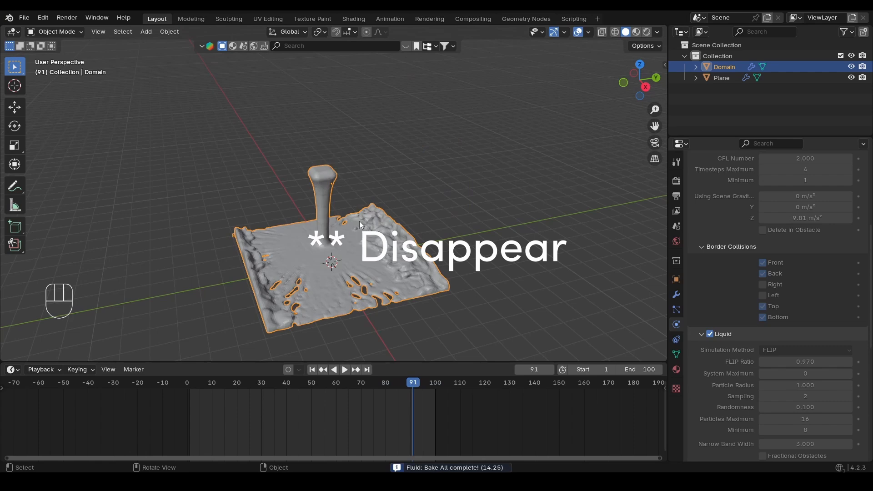
key(space)
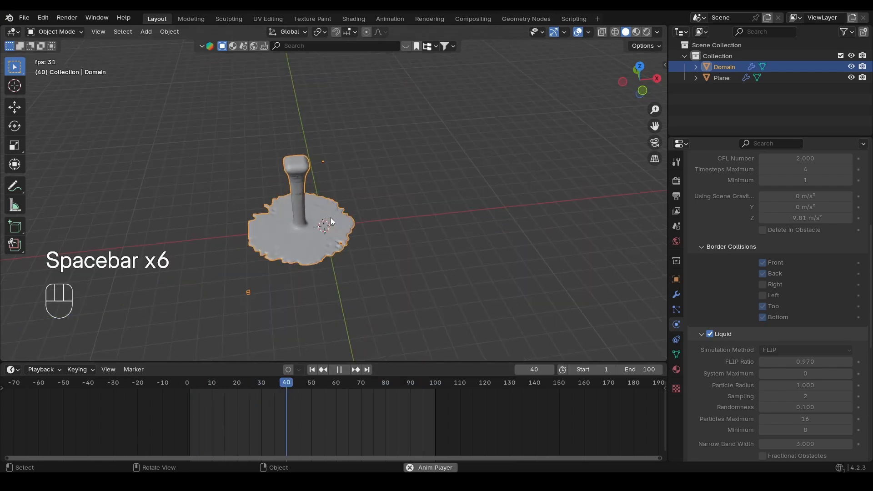
key(space)
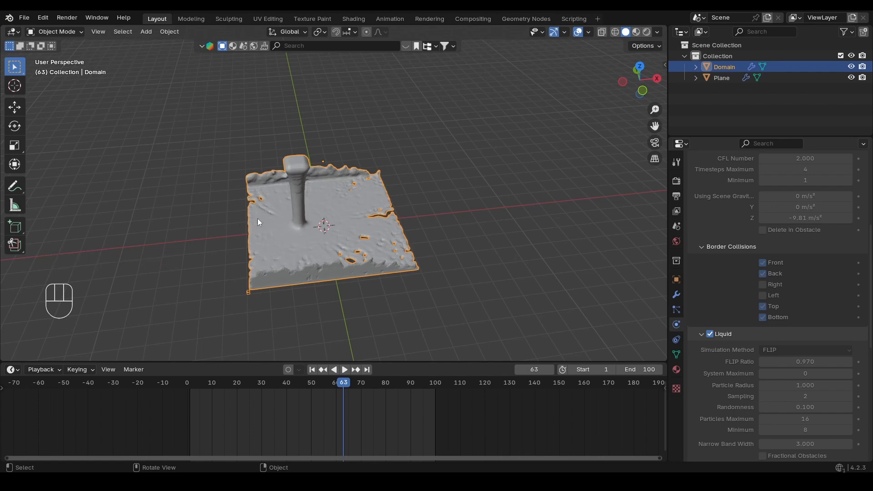
Rebake the liquid domain with the Right and Left border collisions enabled again and Bottom disabled.
key(q)
click(381, 237)
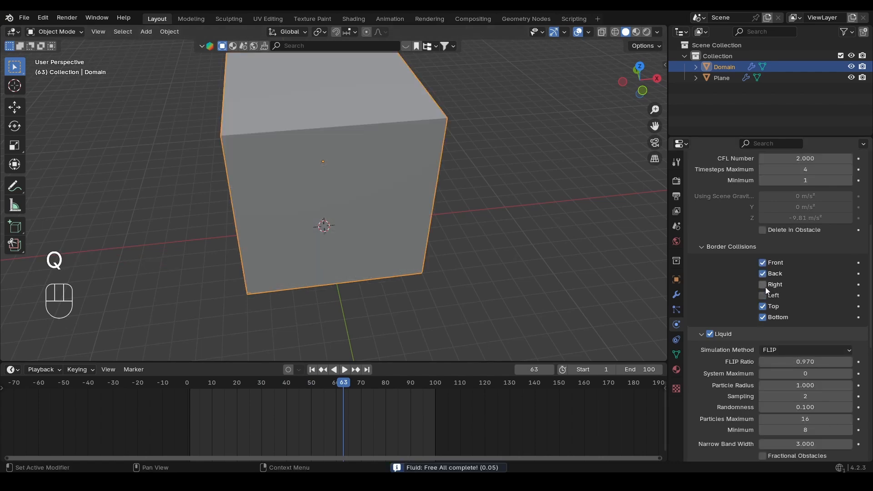
drag(765, 286, 767, 318)
key(q)
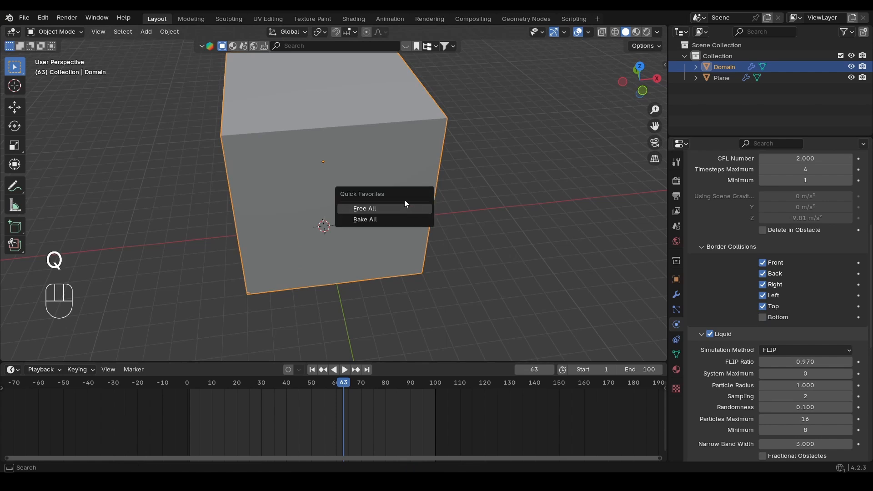
click(404, 202)
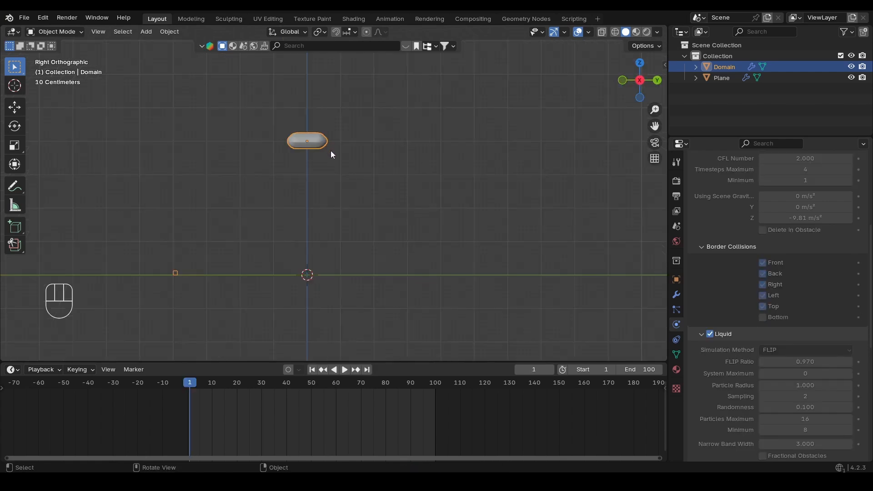
Play back the baked liquid simulation and pause it at frame 61 to examine the liquid at the domain's floor.
key(space)
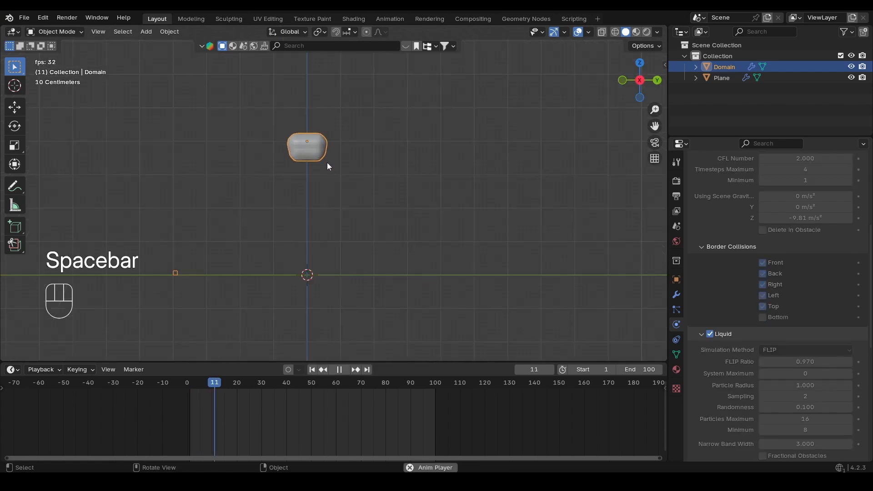
key(space)
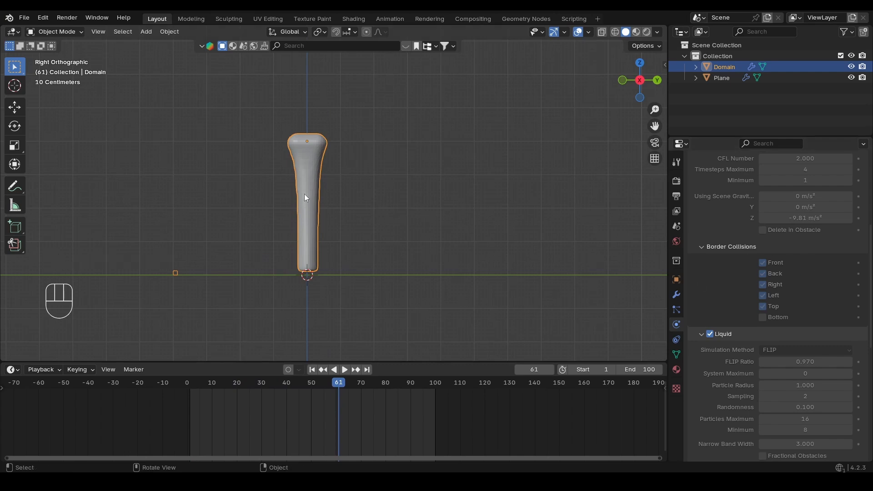
Free all baked data of the liquid domain and enable its Bottom border collision.
key(q)
click(293, 175)
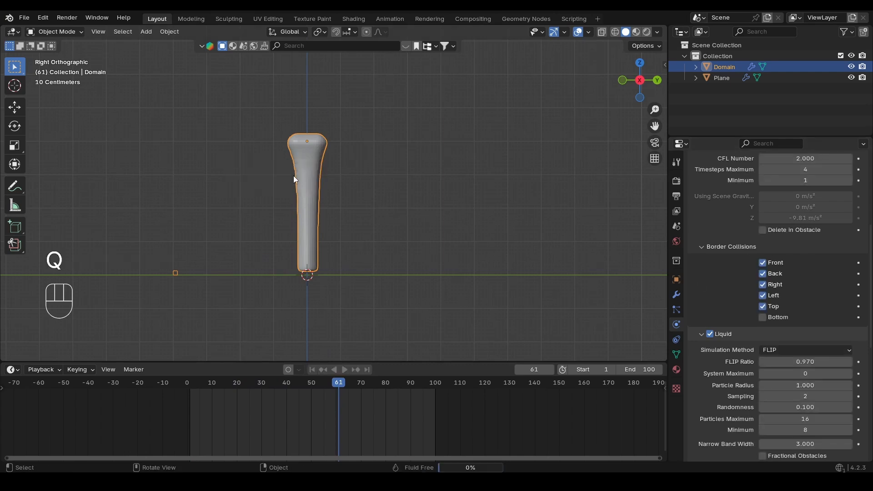
click(793, 318)
Enable the High Viscosity Solver in the domain's Liquid settings and set its Strength to 0.003.
scroll(725, 271, down, 3)
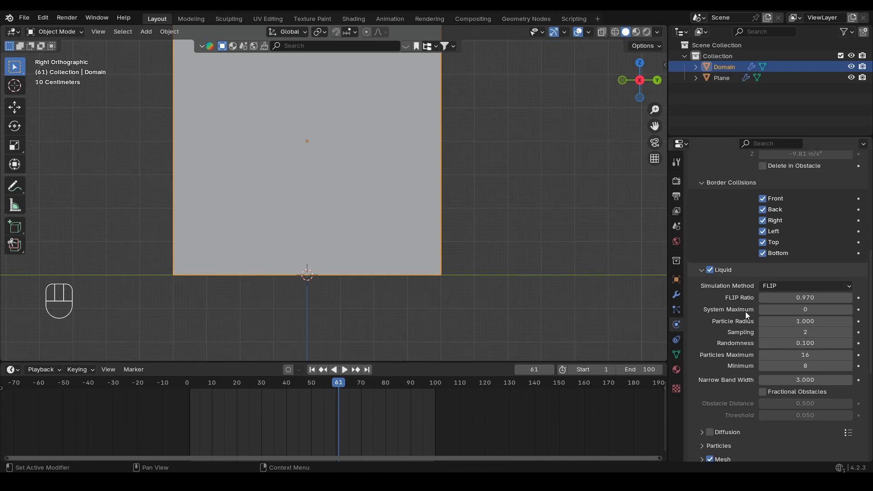
click(729, 271)
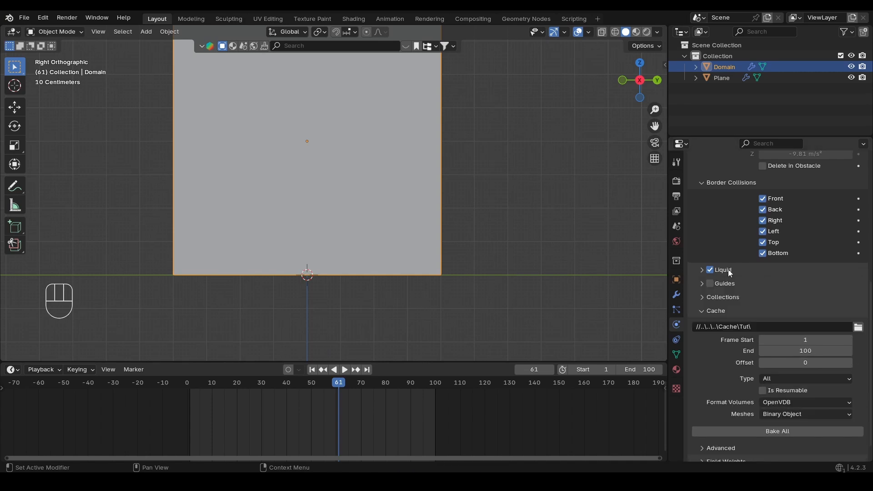
click(727, 269)
scroll(719, 288, down, 3)
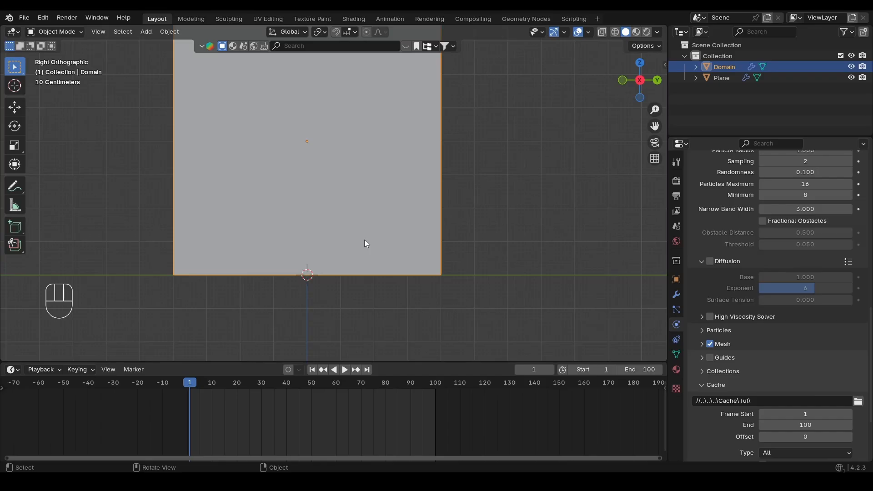
click(702, 317)
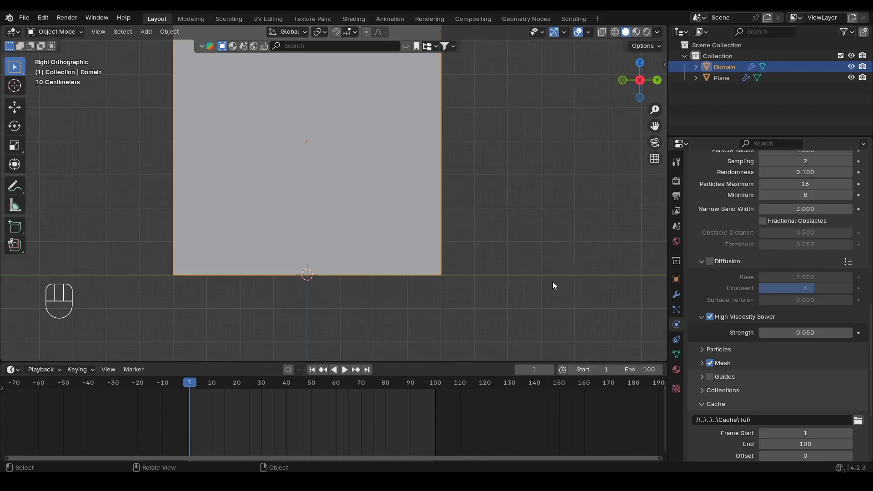
click(820, 331)
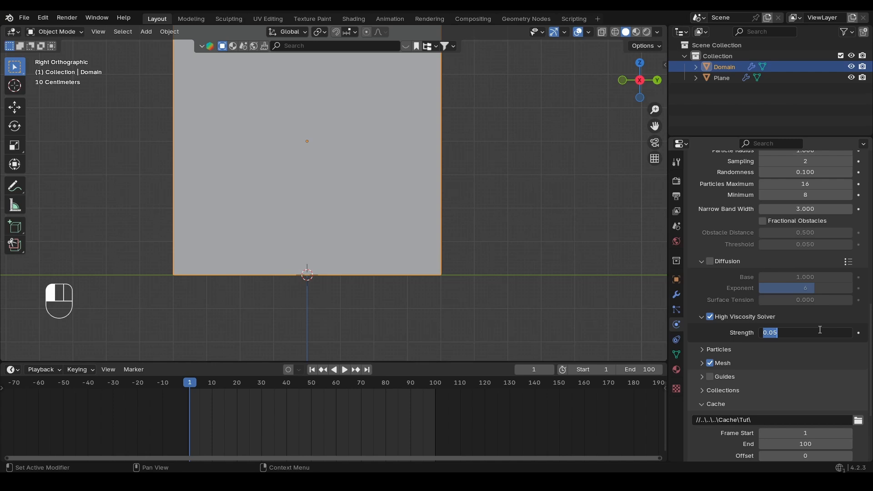
text(0.003)
key(Return)
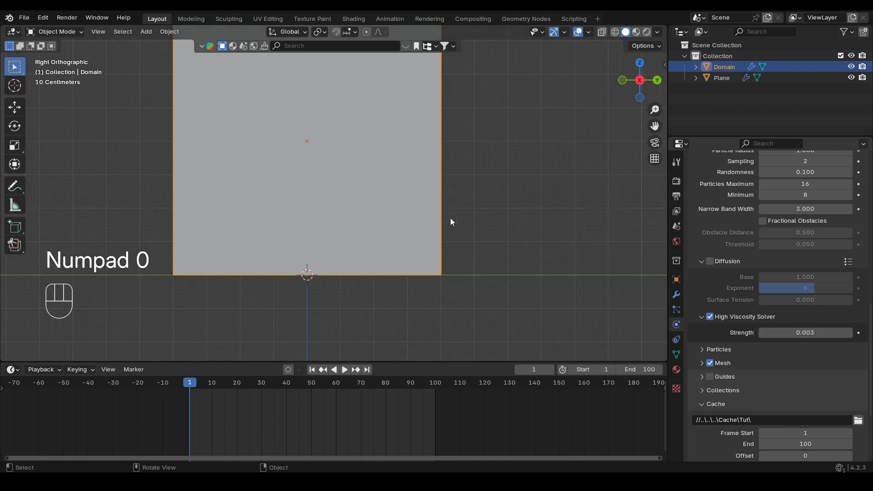
Bake all data of the viscous liquid domain and play back the simulation in a perspective view.
key(q)
click(419, 209)
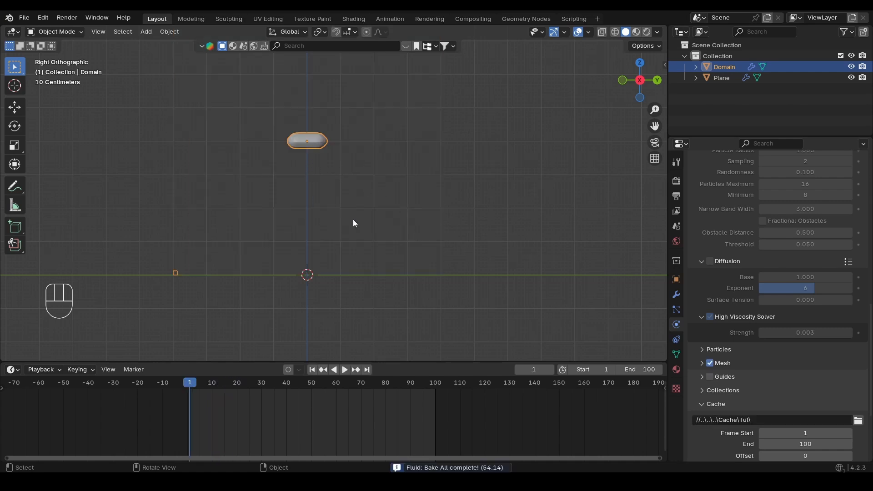
key(space)
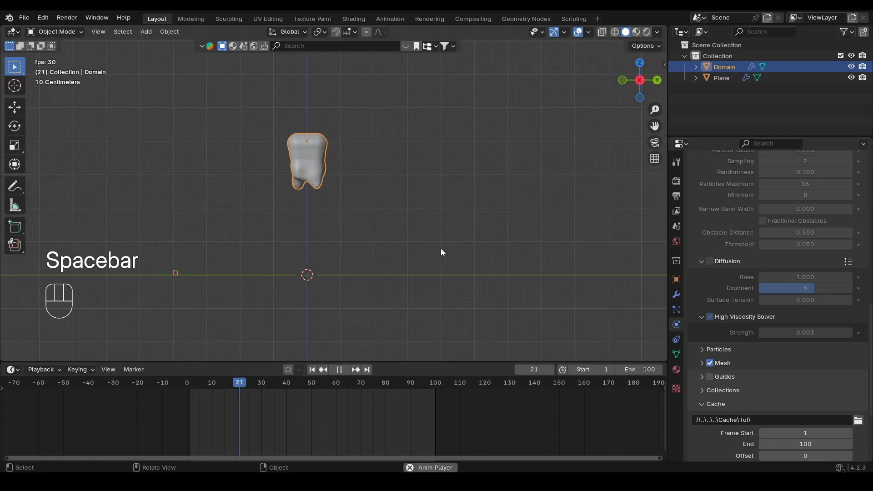
alt+drag(386, 258, 379, 275)
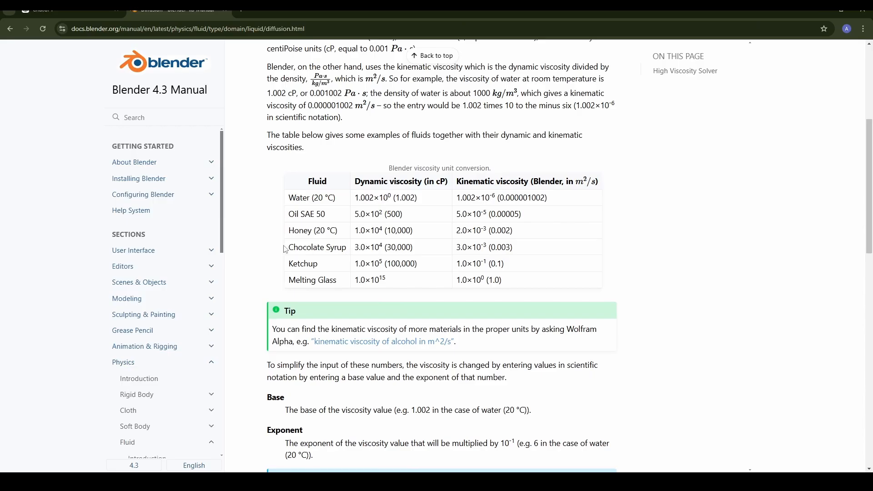
Highlight the Chocolate Syrup row in the Blender manual's viscosity table and continue the simulation playback in Blender.
drag(285, 249, 491, 249)
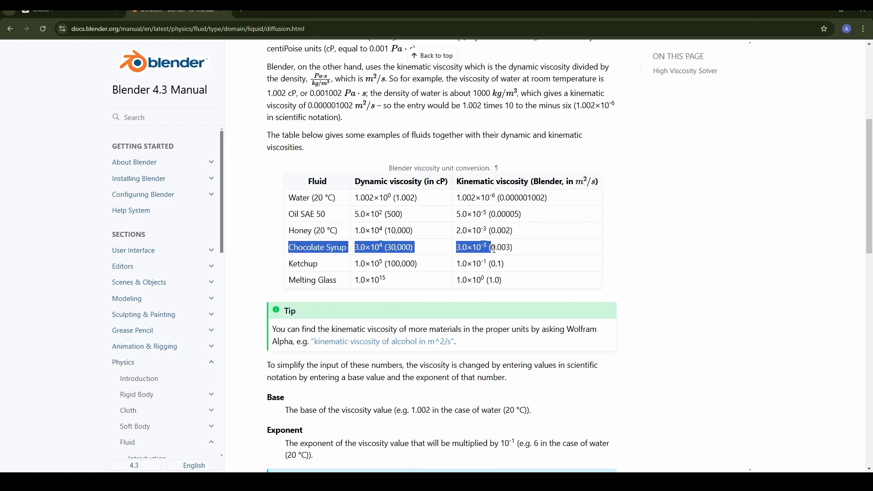
click(537, 253)
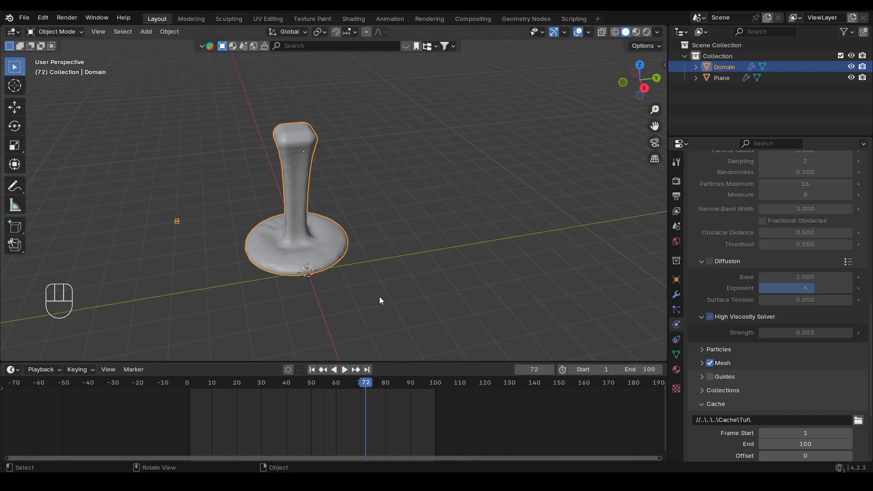
key(space)
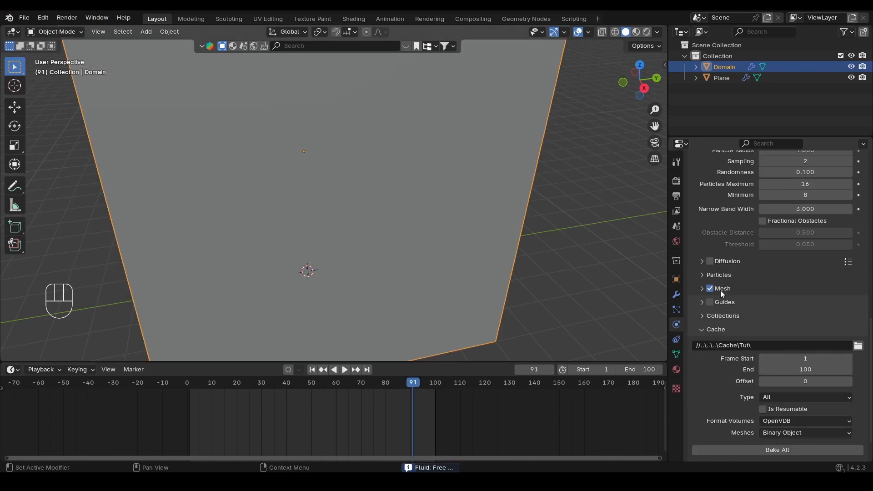
Look over the Spray, Foam and Bubbles options in the domain's Particles settings, widening the Properties editor for readability.
click(716, 275)
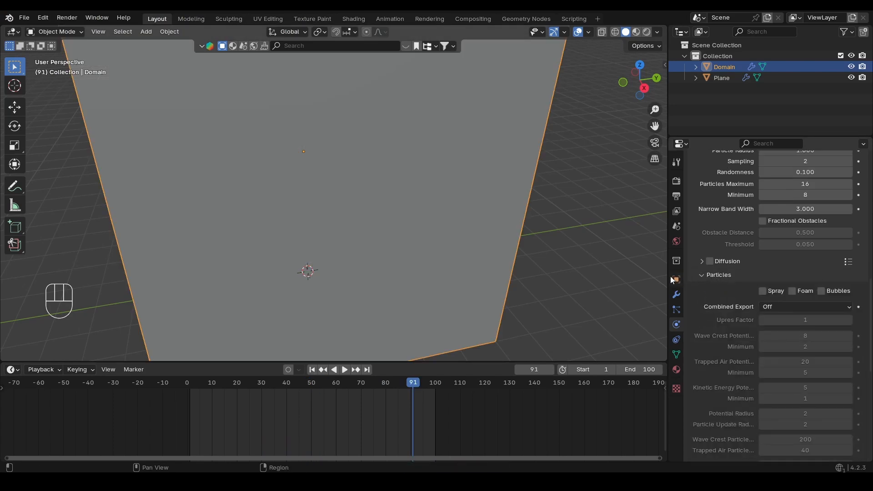
drag(670, 276, 657, 274)
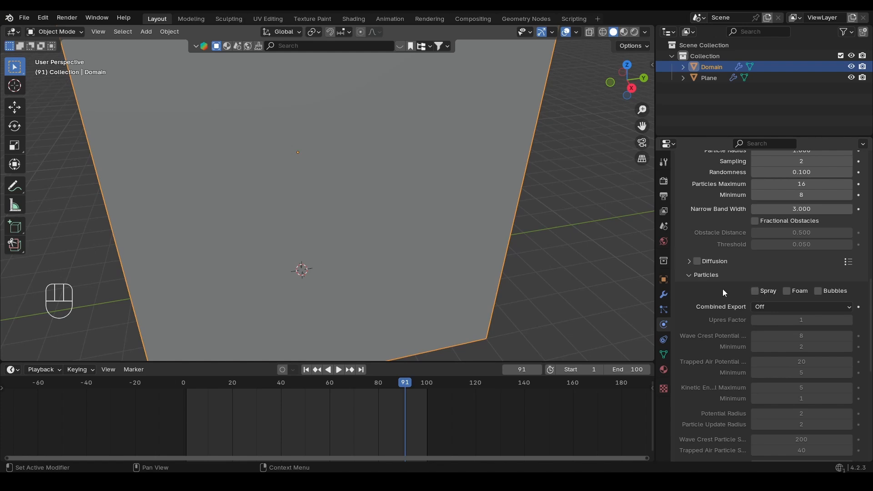
click(706, 275)
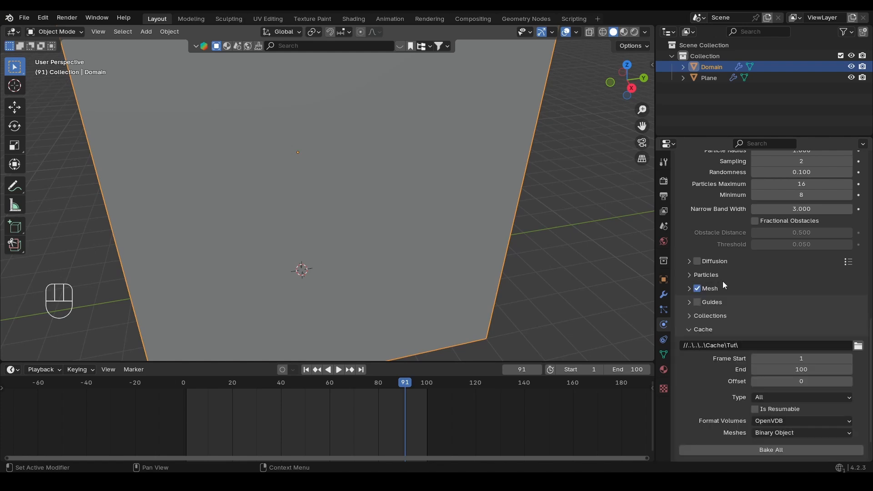
Examine the domain's Mesh settings, including Upres Factor and Particle Radius, and compare them with the Resolution Divisions.
click(713, 290)
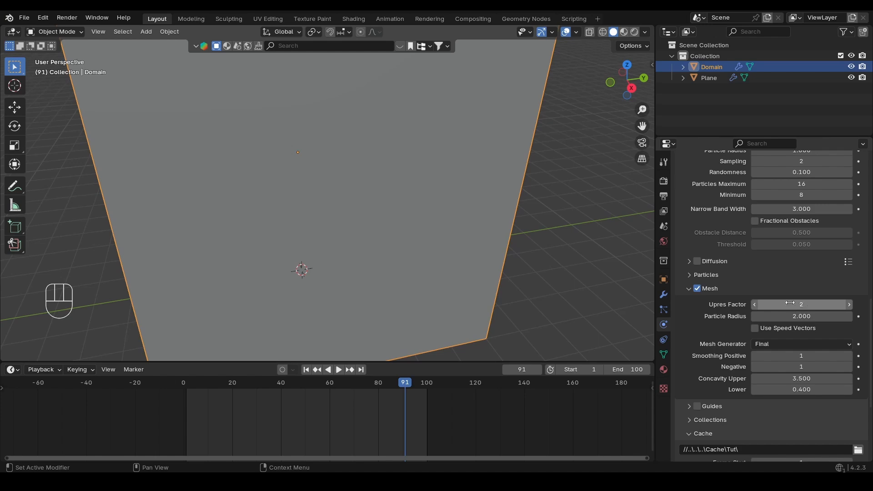
scroll(454, 221, down, 6)
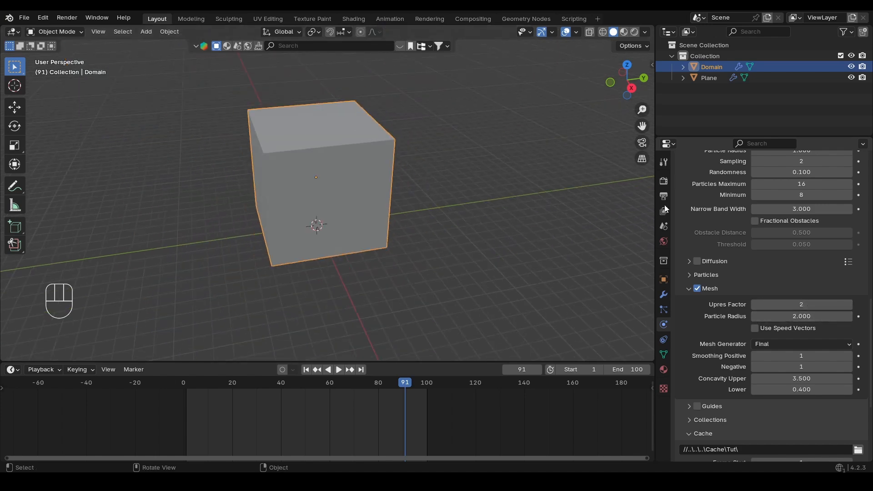
scroll(723, 234, up, 8)
scroll(723, 234, up, 8)
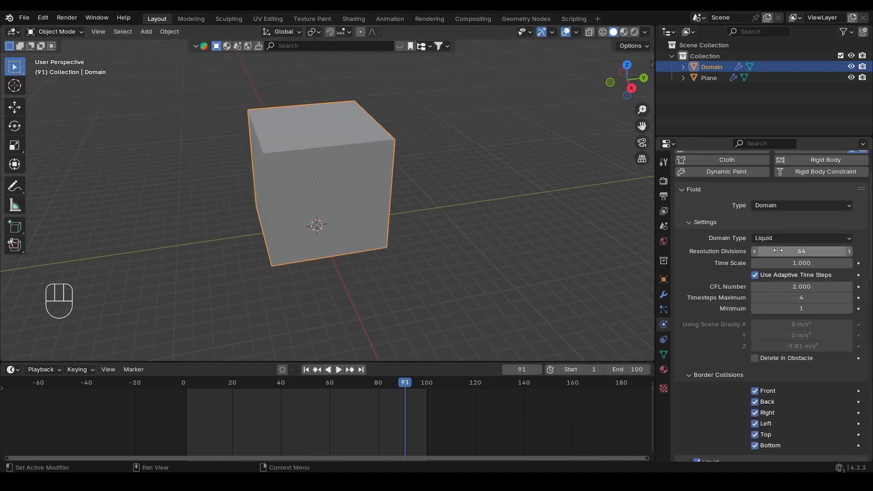
scroll(738, 354, down, 3)
scroll(739, 354, down, 12)
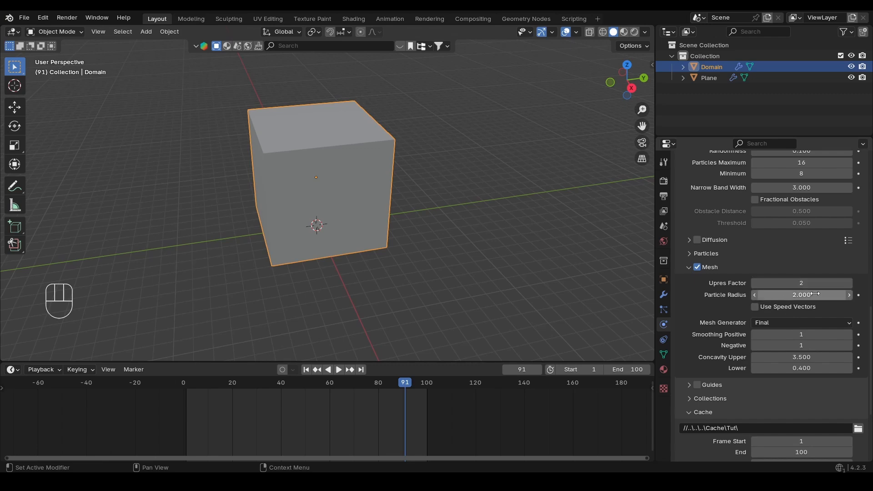
click(720, 272)
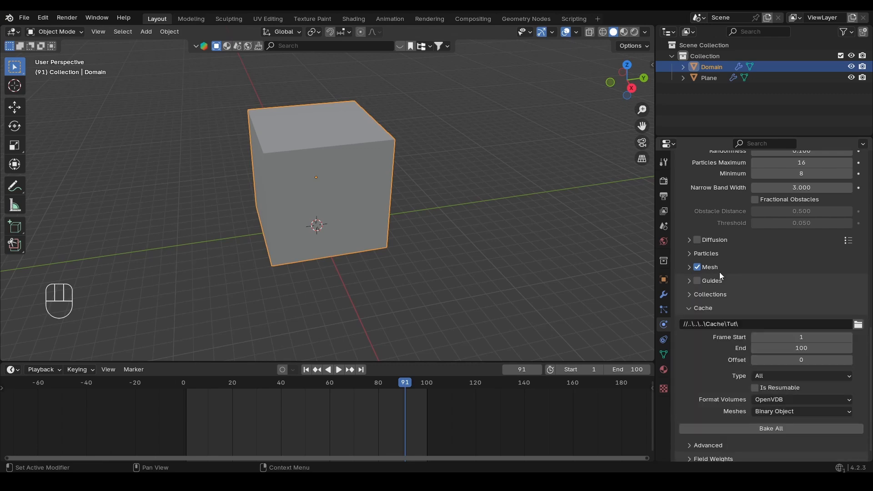
click(715, 269)
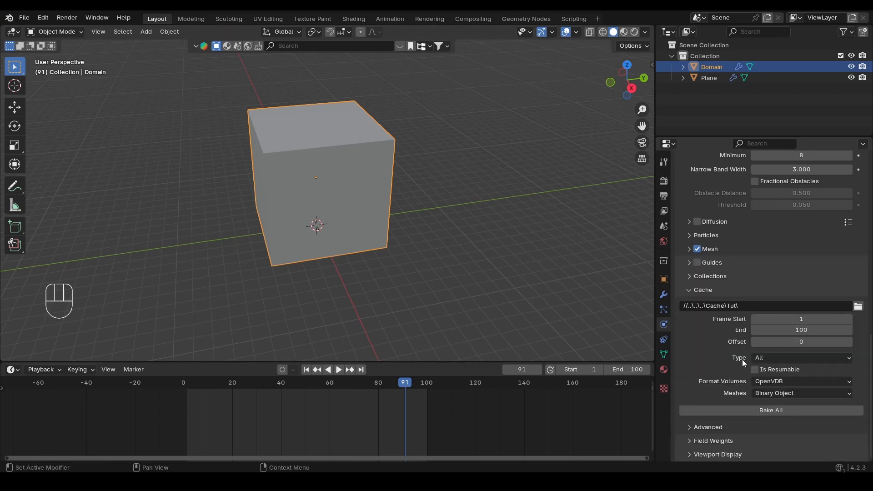
Review the domain's Field Weights, from Gravity through Boid.
click(719, 440)
scroll(737, 381, down, 6)
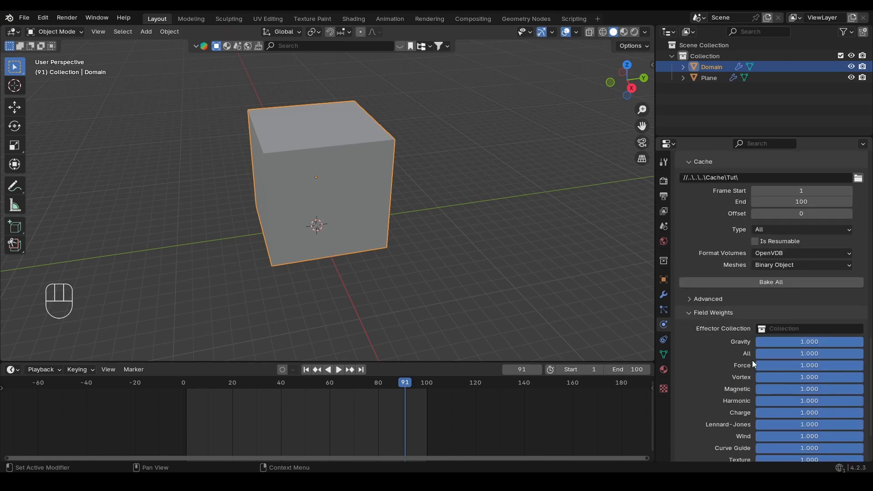
scroll(727, 339, down, 4)
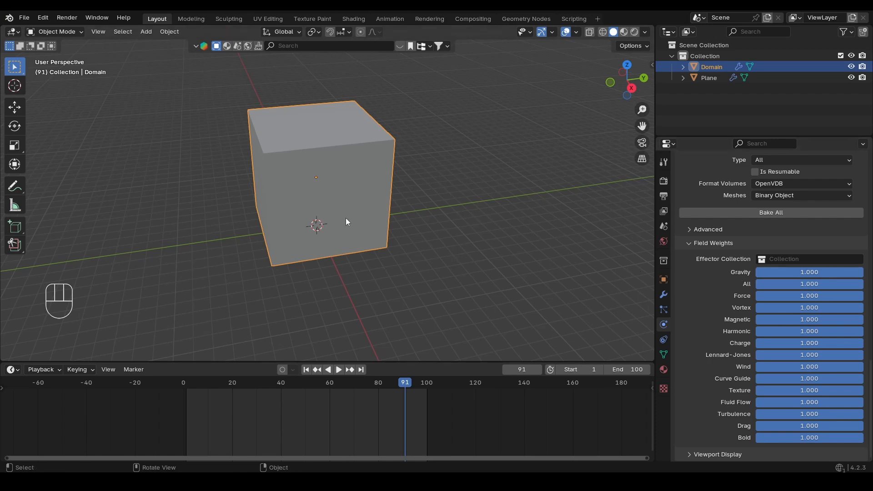
Return the animation to frame 1 with the domain seen from the right, and save the file.
click(632, 88)
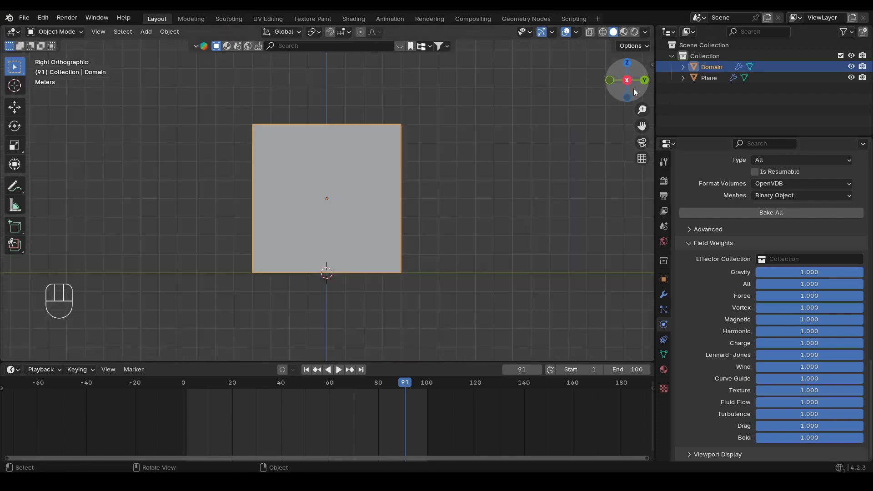
click(305, 371)
key(ctrl+s)
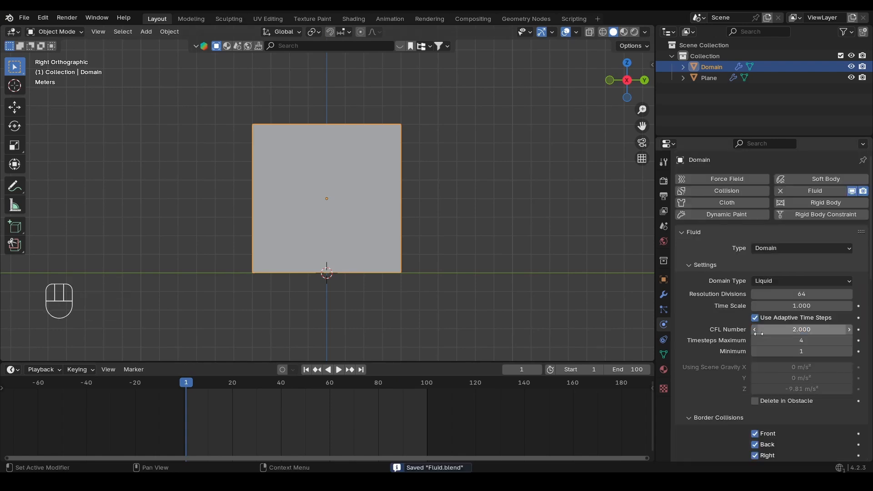
Check the fluid flow settings of the Plane object.
click(708, 79)
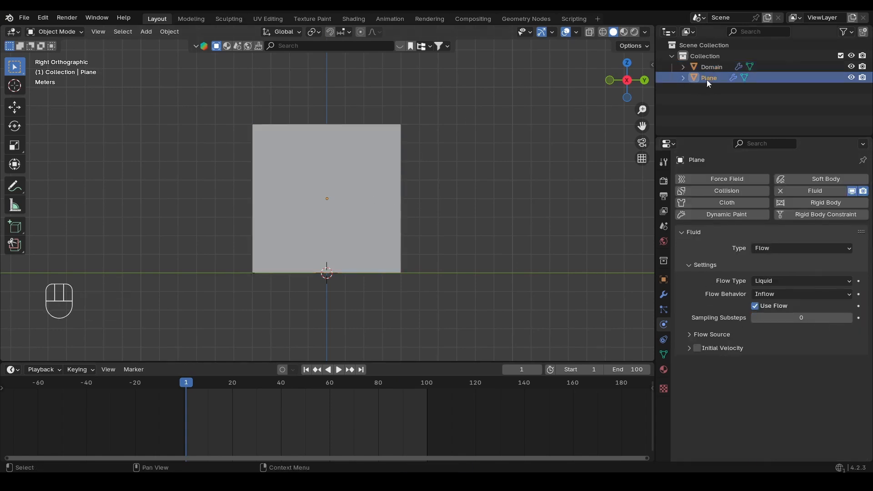
click(366, 210)
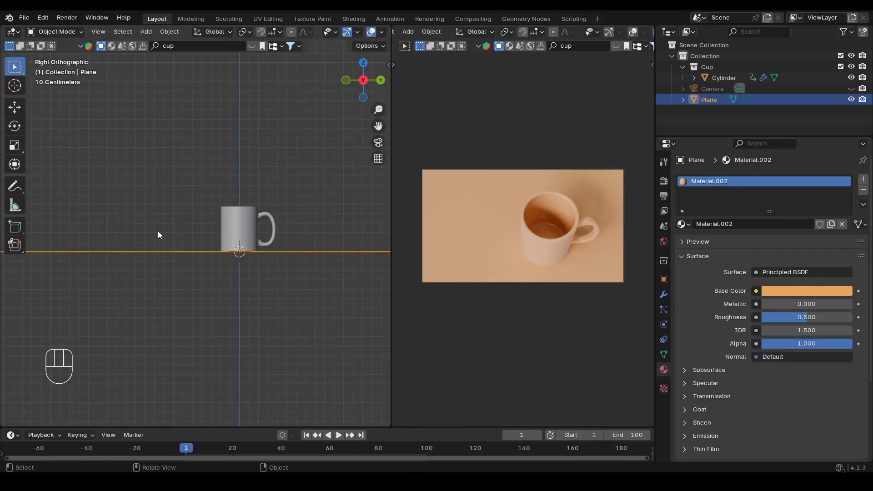
Inspect the cup scene in perspective, selecting the cup and temporarily showing the hidden camera.
scroll(201, 255, down, 2)
mouse_move(201, 255)
middle_down()
mouse_move(178, 194)
mouse_move(196, 246)
middle_up()
scroll(196, 247, up, 2)
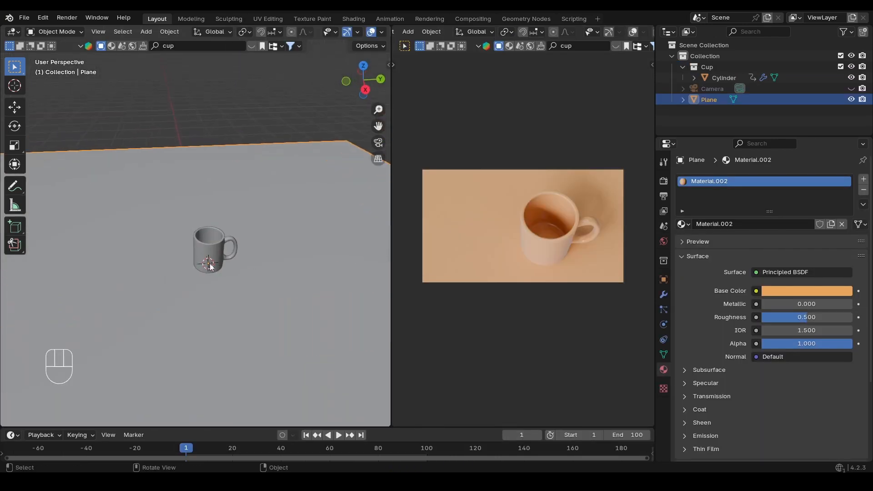
click(213, 252)
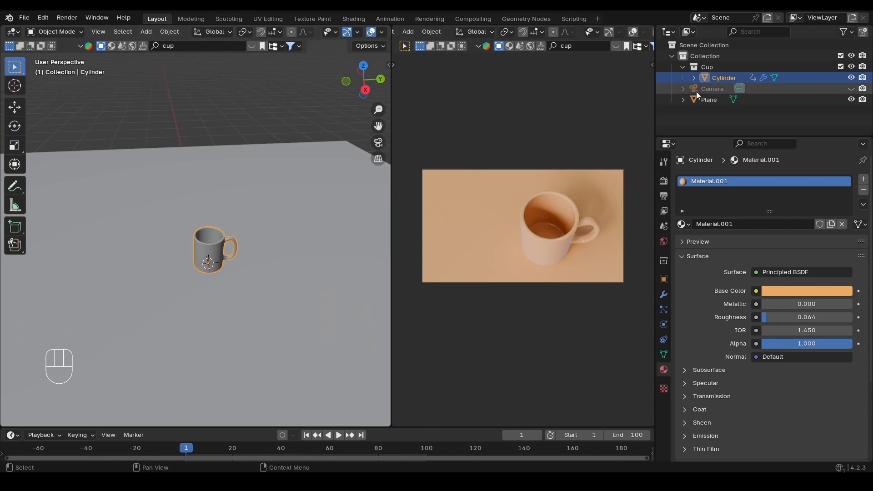
click(852, 89)
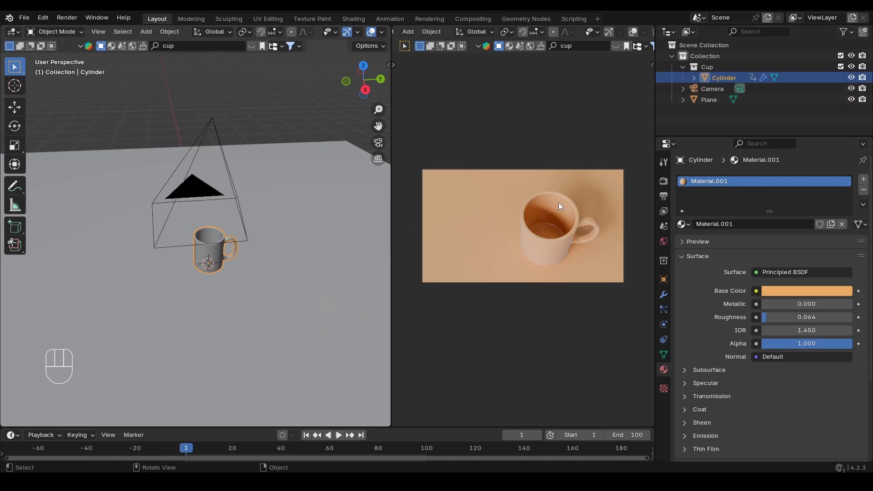
click(851, 89)
Save the file, add a UV sphere at the cup's base in the right view, and scale it to 0.1.
key(KP_3)
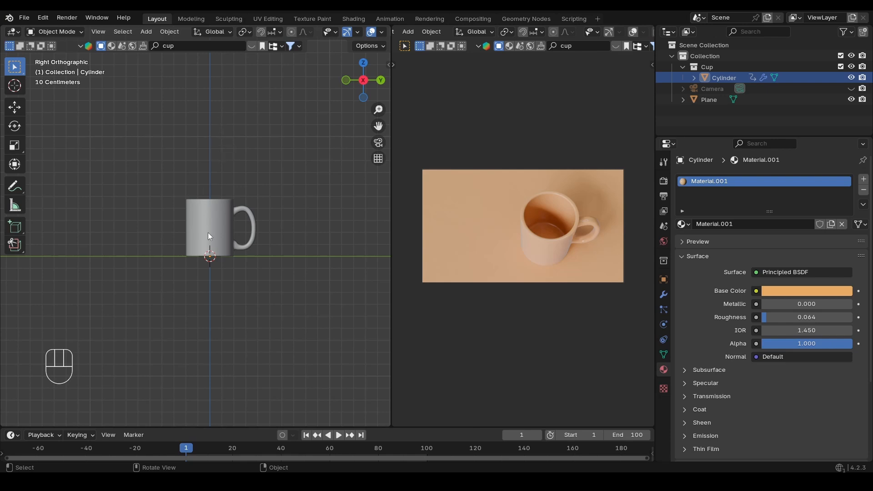
key(ctrl+s)
key(shift+a)
mouse_move(196, 235)
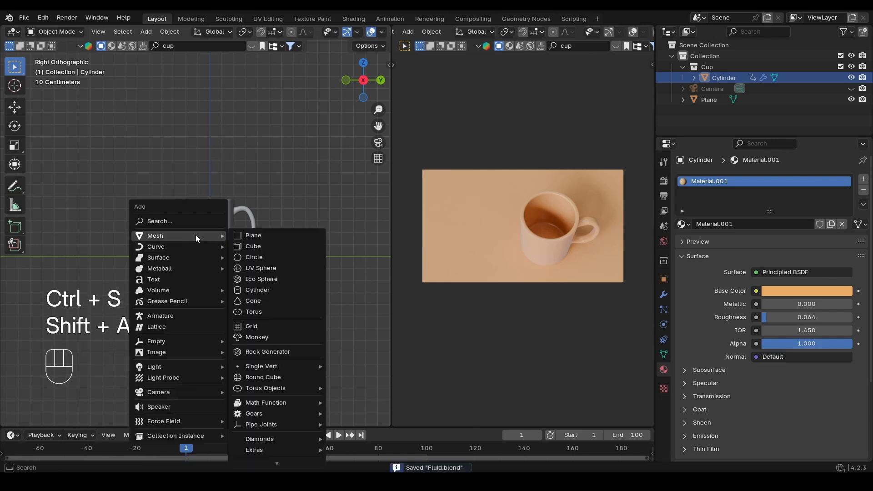
click(252, 268)
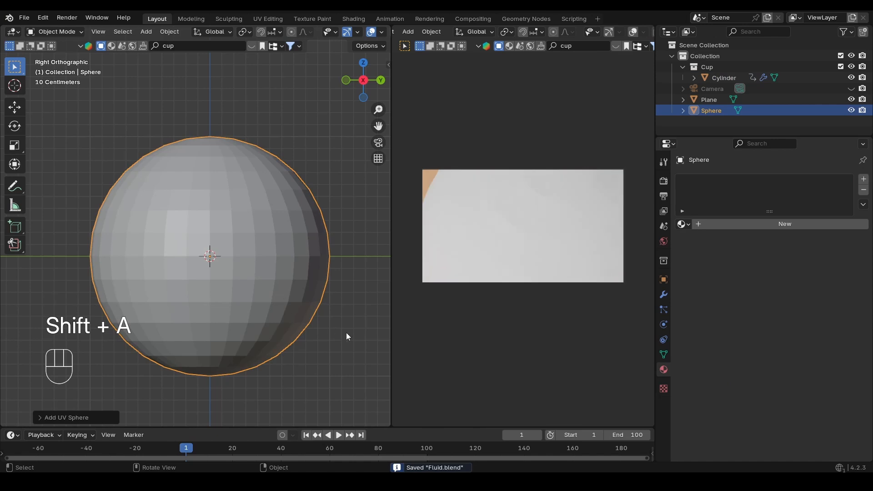
key(s)
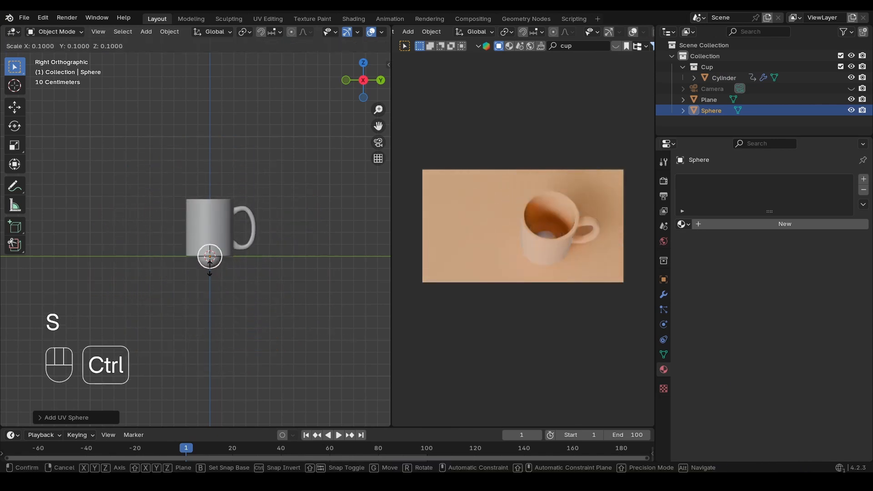
click(214, 259)
Raise the sphere straight up along Z so that it hangs well above the cup's opening.
key(g)
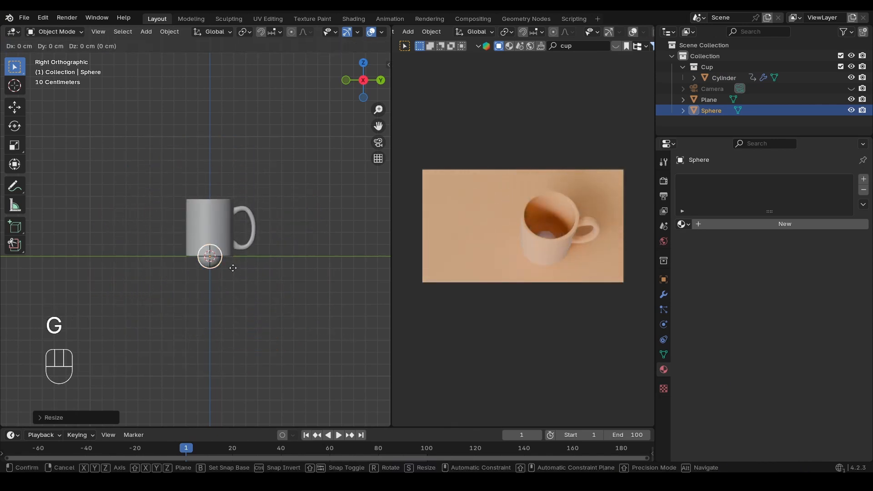
key(z)
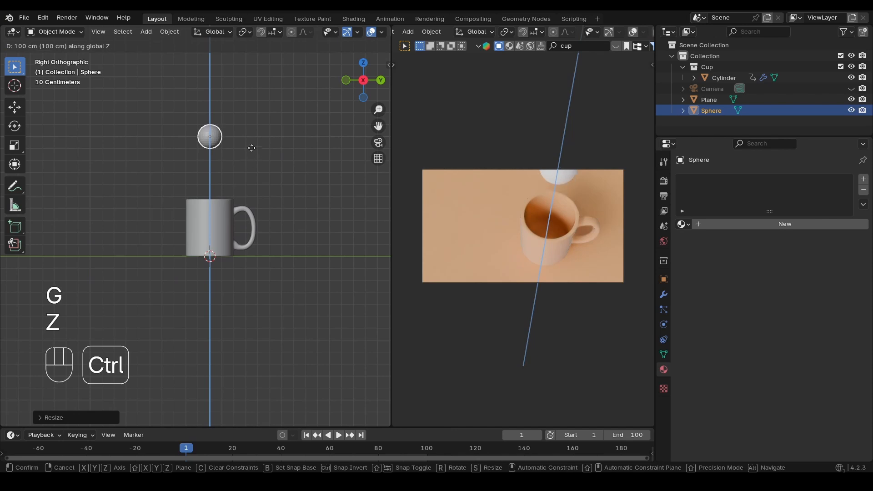
click(260, 117)
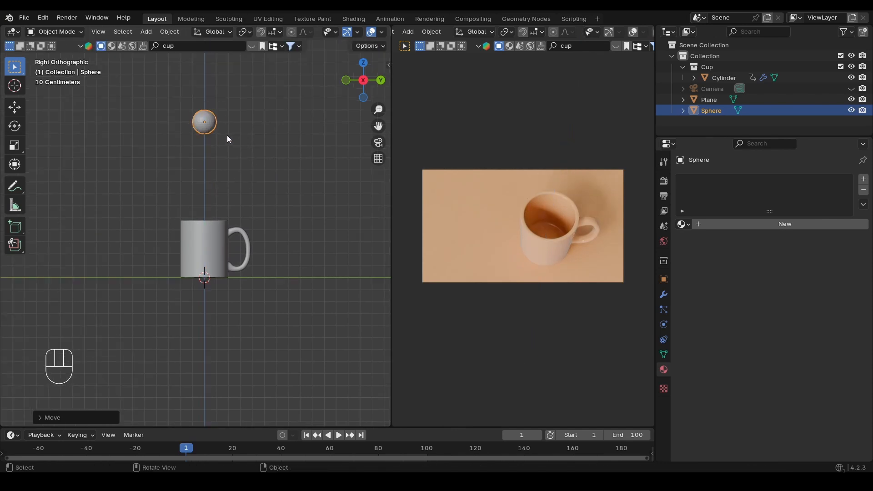
scroll(228, 138, up, 1)
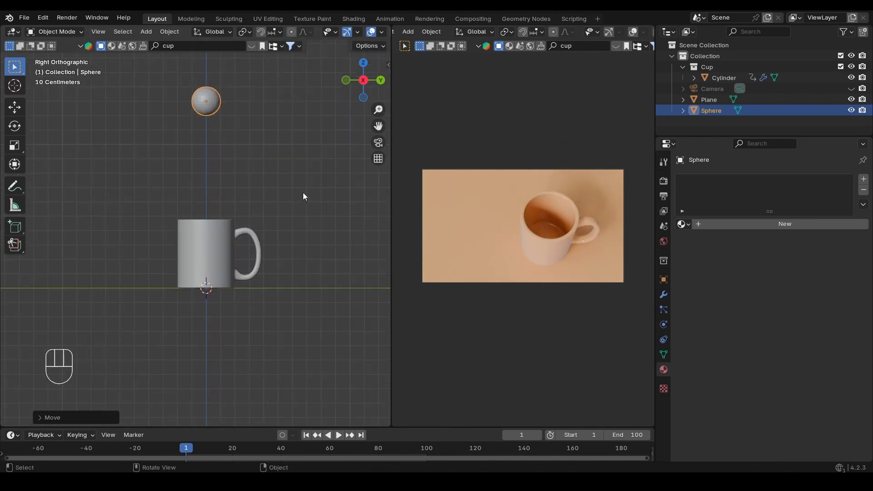
Scale the sphere down to about half its size and apply its scale.
key(s)
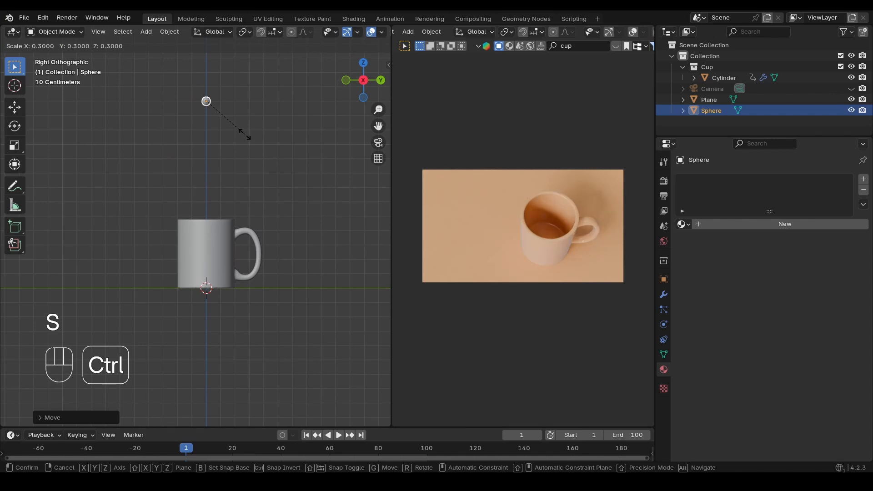
click(263, 142)
key(ctrl+a)
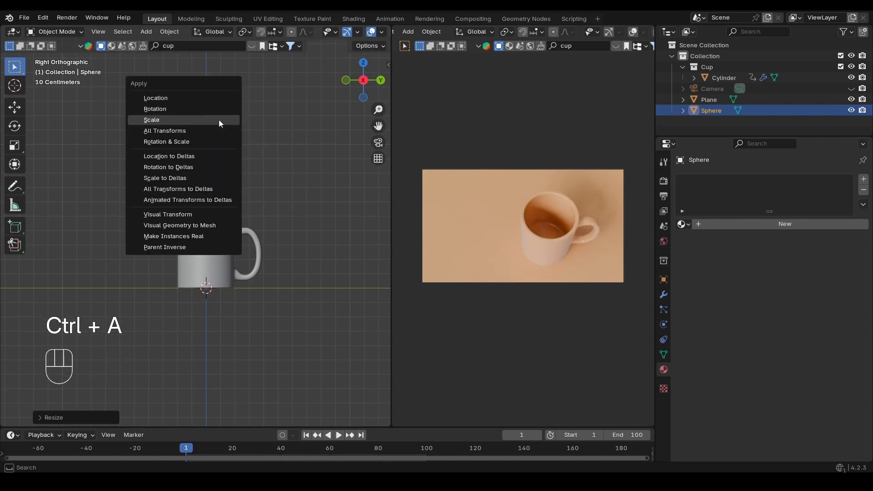
click(219, 120)
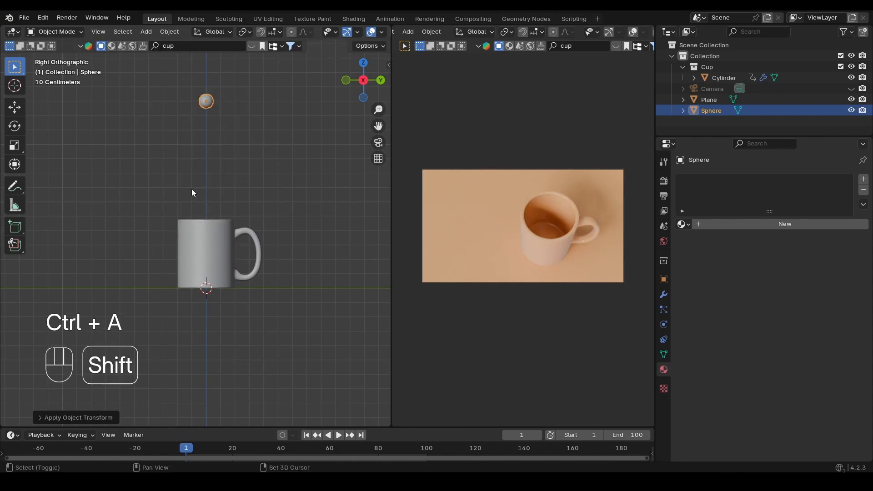
Add a cube, raise it along Z until its base rests on the ground, and show the scene in X-ray.
key(shift+a)
mouse_move(192, 186)
click(230, 197)
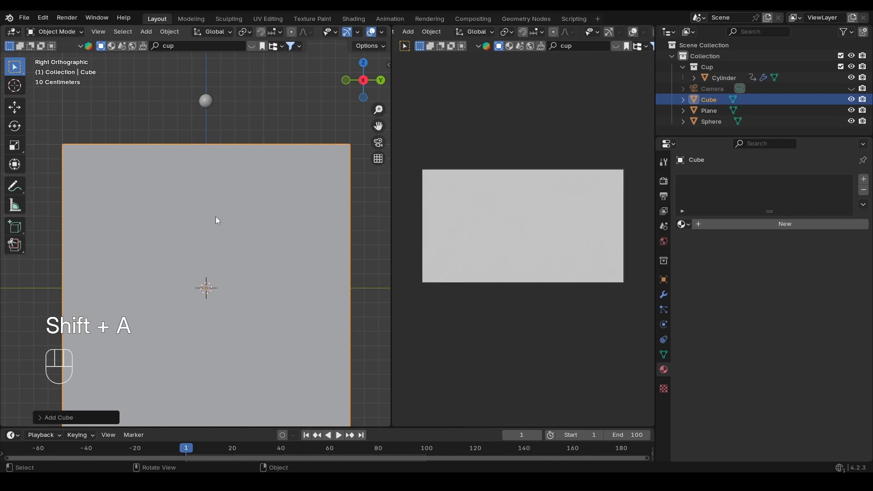
key(g)
key(z)
key(ctrl)
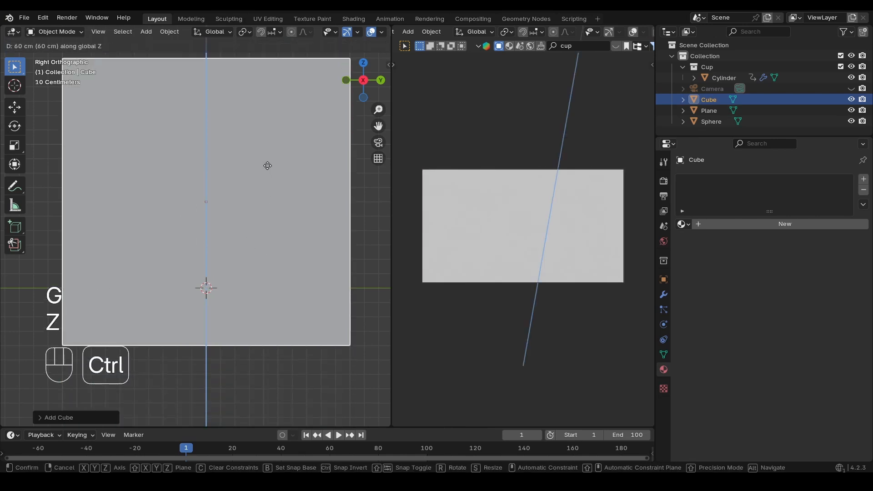
click(279, 122)
key(alt+z)
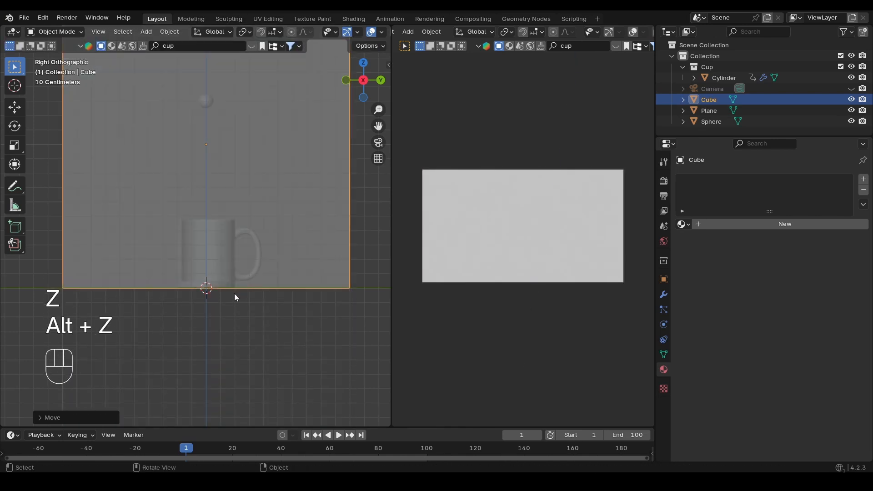
shift+middle_drag(222, 337, 198, 238)
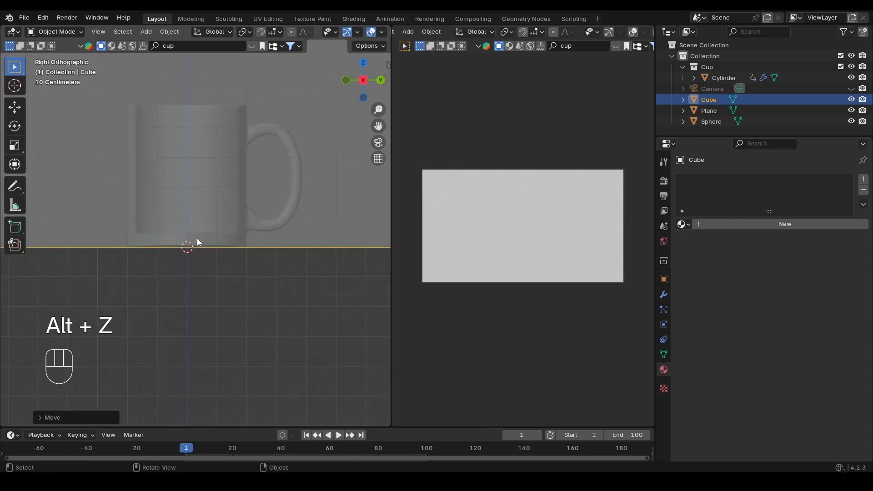
scroll(195, 238, up, 5)
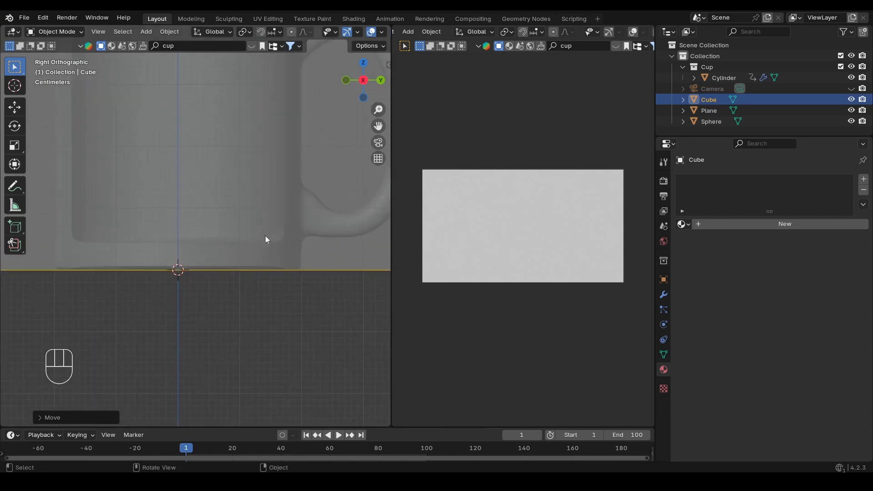
scroll(260, 255, down, 10)
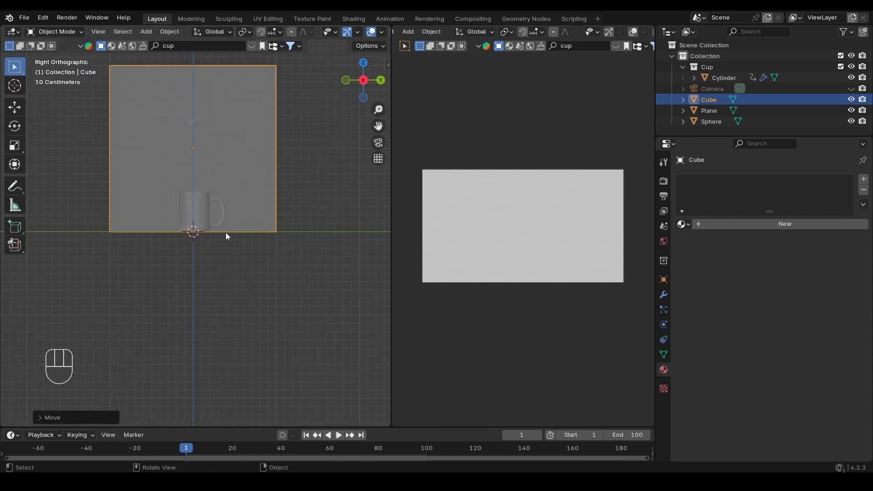
Narrow the cube along Y and shift it along Y so it closely encloses the cup and its handle.
scroll(226, 233, up, 1)
shift+middle_drag(239, 258, 227, 297)
key(s)
key(y)
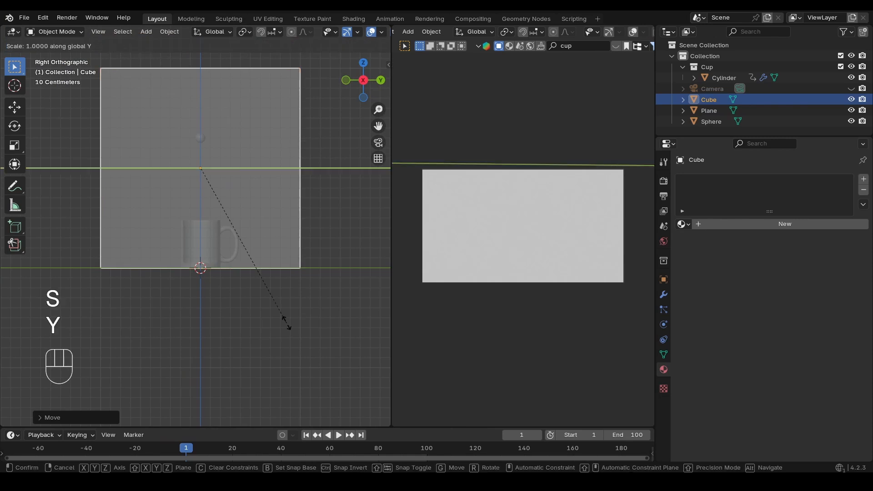
key(ctrl)
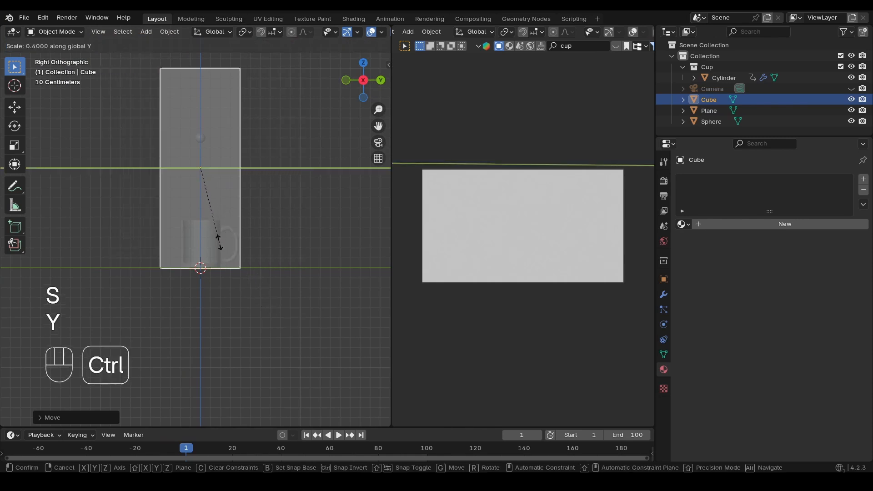
ctrl+click(225, 250)
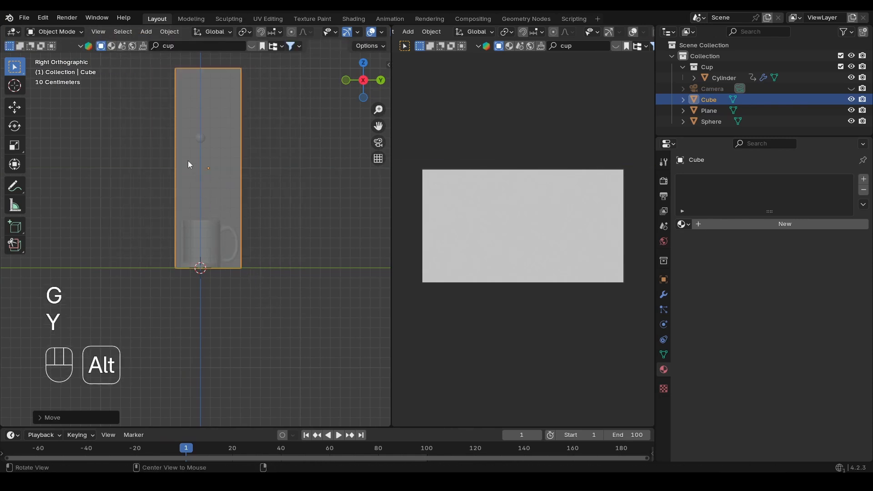
Lower the cube's top face along Z in Edit Mode so it sits just above the sphere.
alt+drag(187, 160, 212, 178)
alt+shift+drag(198, 138, 228, 223)
key(Tab)
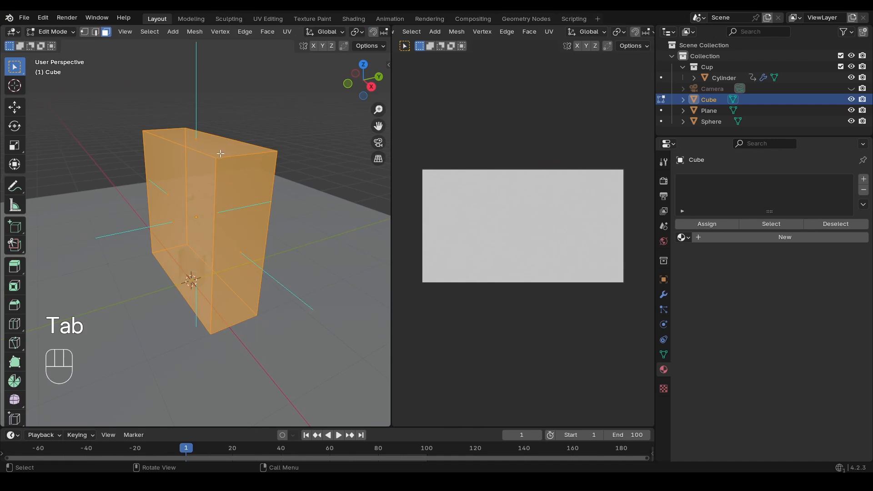
click(222, 139)
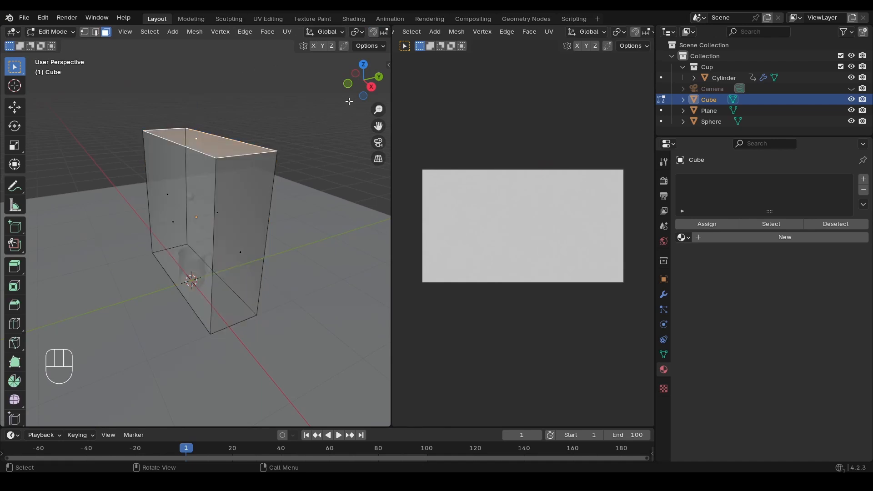
click(371, 86)
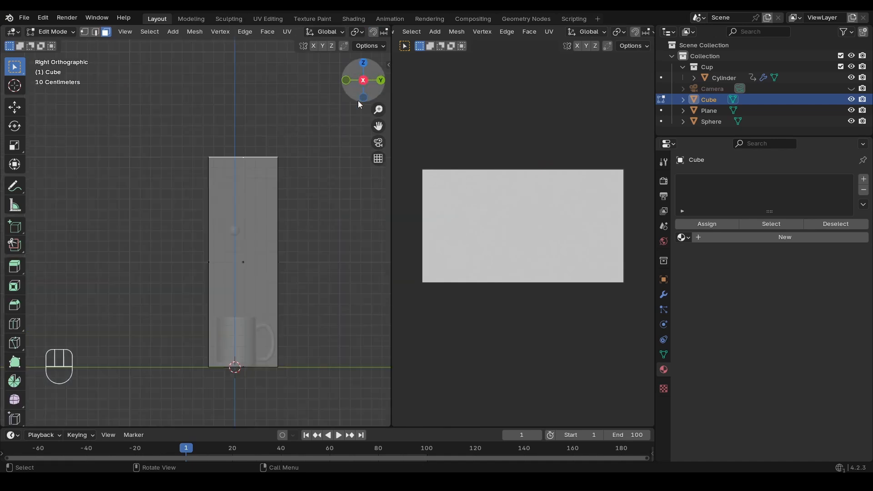
scroll(257, 186, up, 2)
shift+middle_drag(266, 205, 233, 177)
key(g)
key(z)
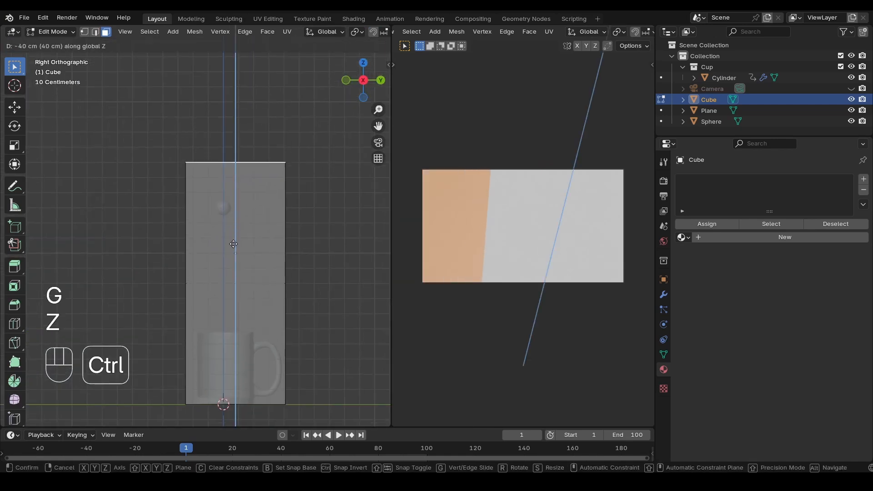
ctrl+click(233, 267)
scroll(271, 161, up, 5)
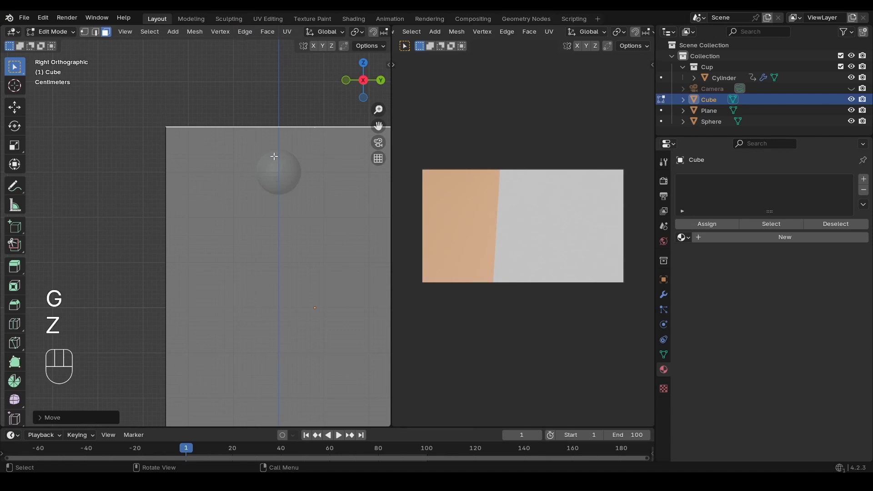
scroll(274, 156, down, 6)
Return to Object Mode and narrow the cube along X until it closely surrounds the cup, checking the fit from front and right.
middle_drag(173, 258, 222, 278)
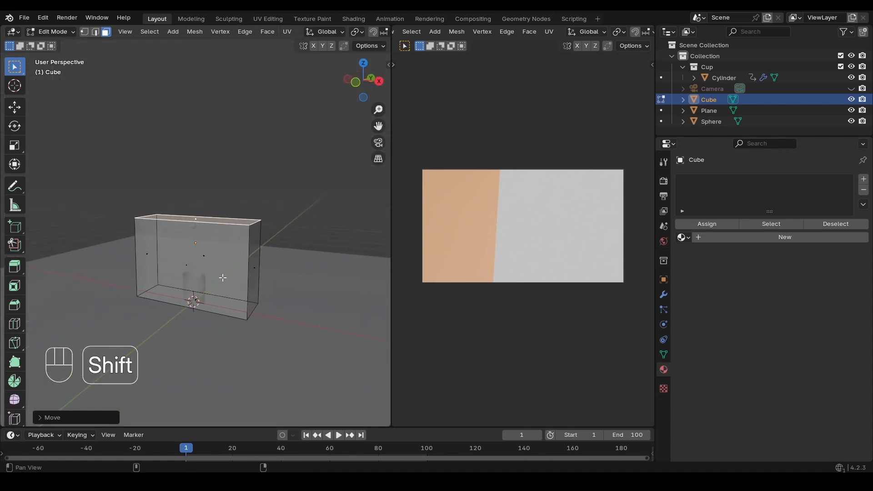
key(Tab)
key(s)
key(x)
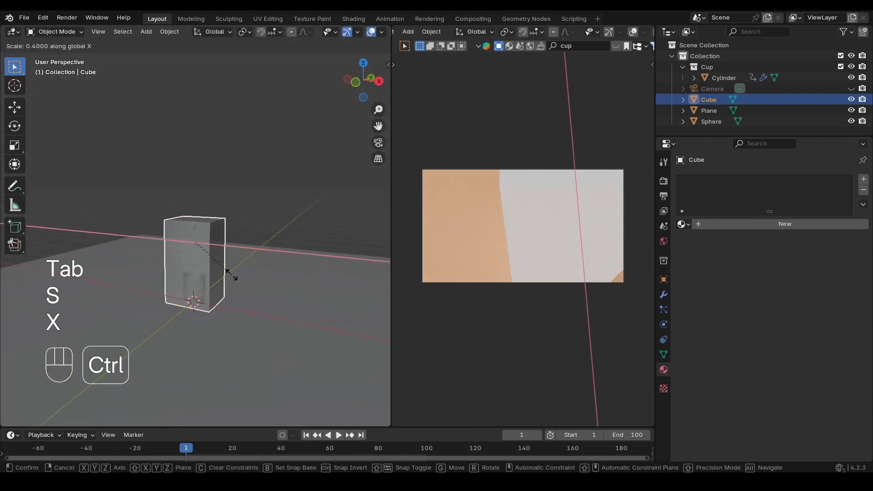
click(220, 271)
click(360, 83)
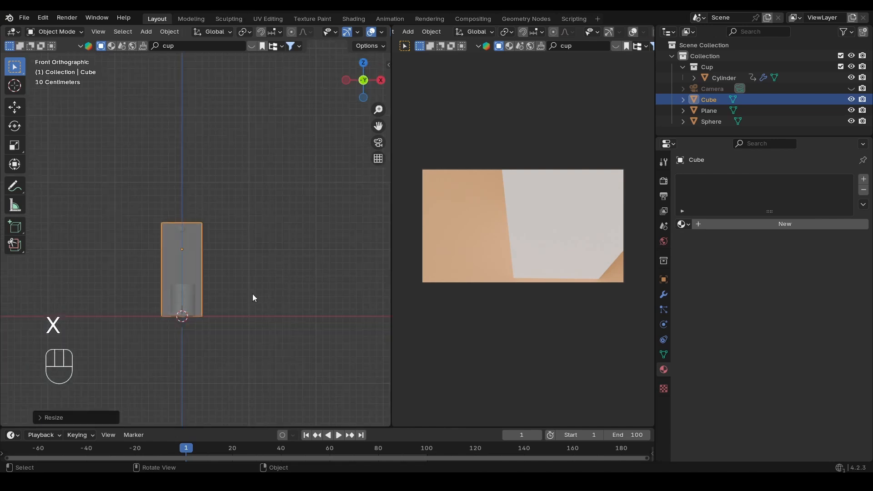
scroll(246, 291, up, 6)
shift+middle_drag(196, 273, 251, 133)
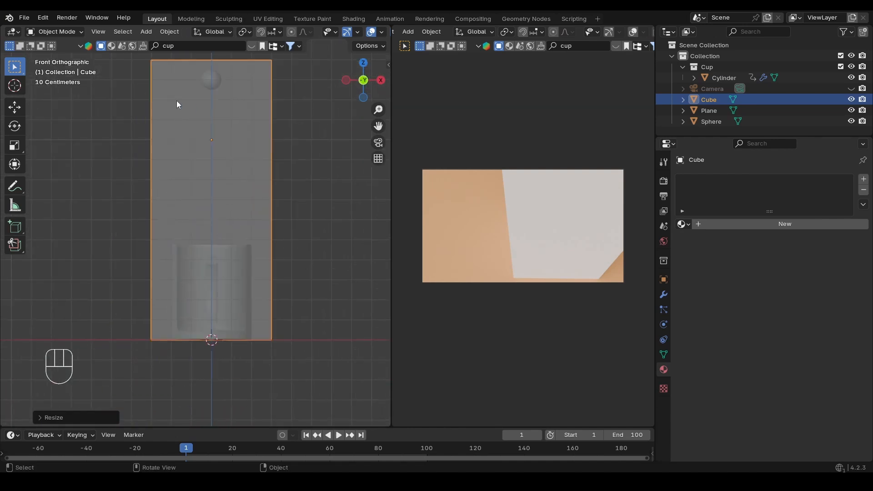
alt+drag(233, 135, 166, 218)
alt+shift+drag(166, 218, 230, 253)
scroll(228, 266, up, 8)
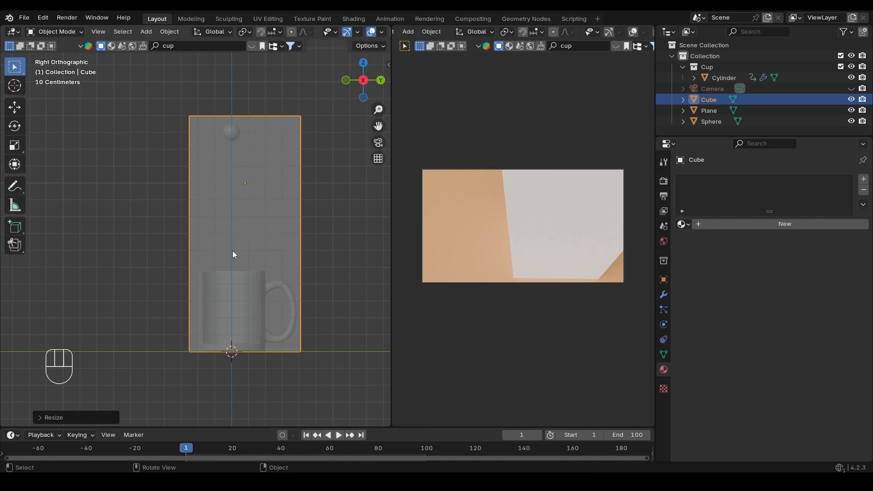
Turn off X-ray, apply the cube's scale, and set its origin to its geometry.
key(alt+z)
key(ctrl+a)
click(268, 213)
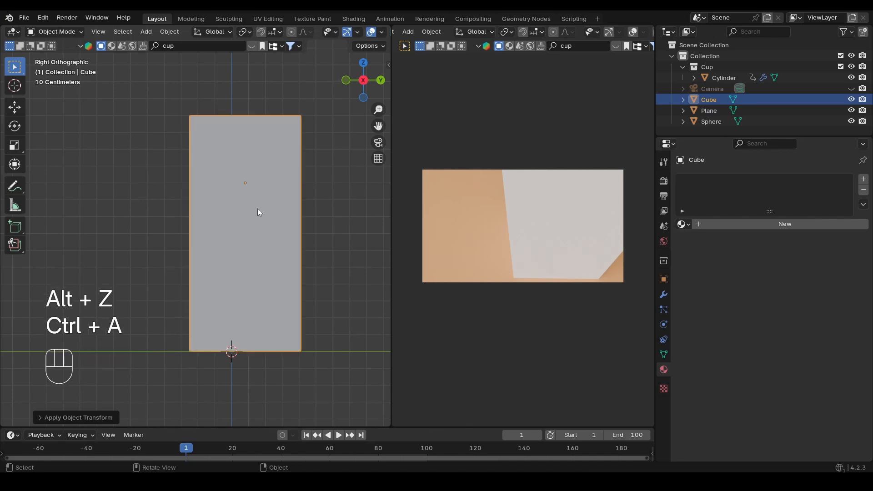
right_click(256, 203)
mouse_move(210, 253)
click(301, 263)
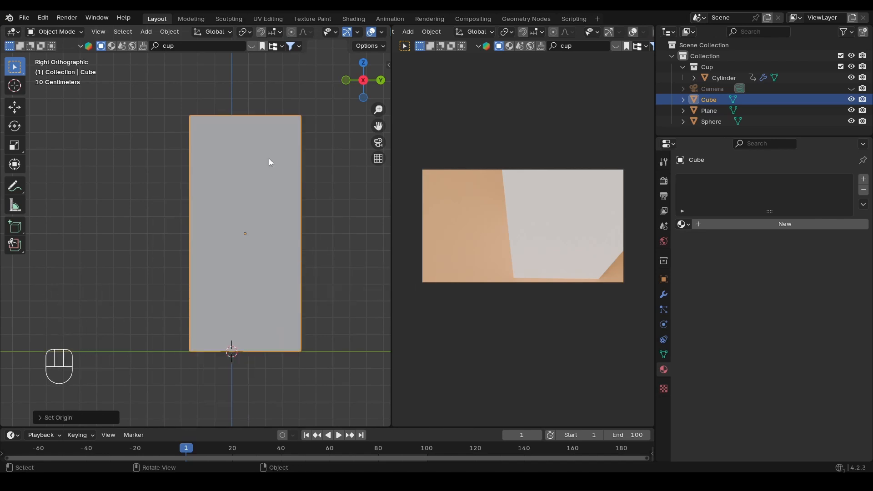
Make the cube a Fluid domain with domain type Liquid and set its resolution divisions to 64.
mouse_move(217, 268)
alt+mouse_down()
mouse_move(241, 239)
mouse_move(239, 251)
alt+mouse_up()
scroll(242, 239, up, 3)
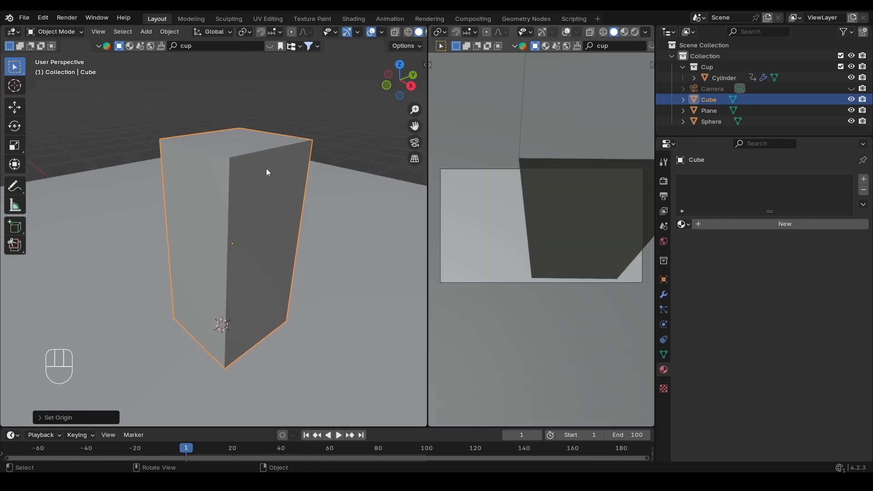
click(663, 324)
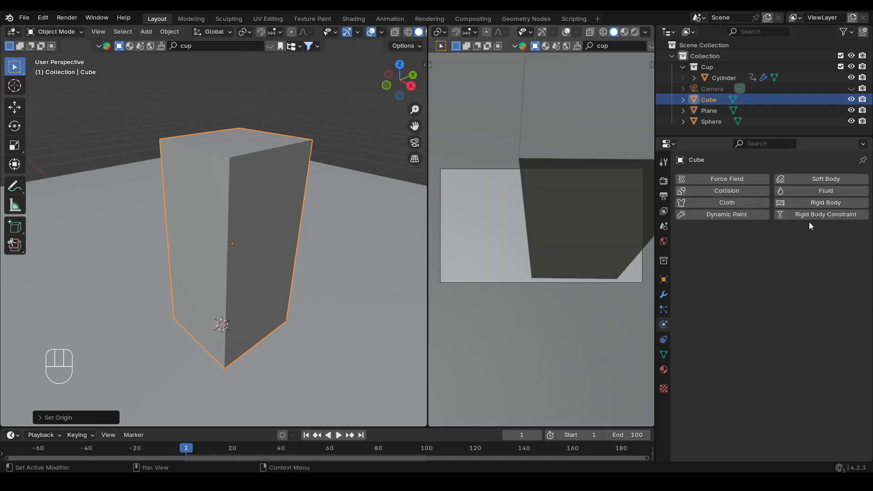
click(809, 195)
click(793, 248)
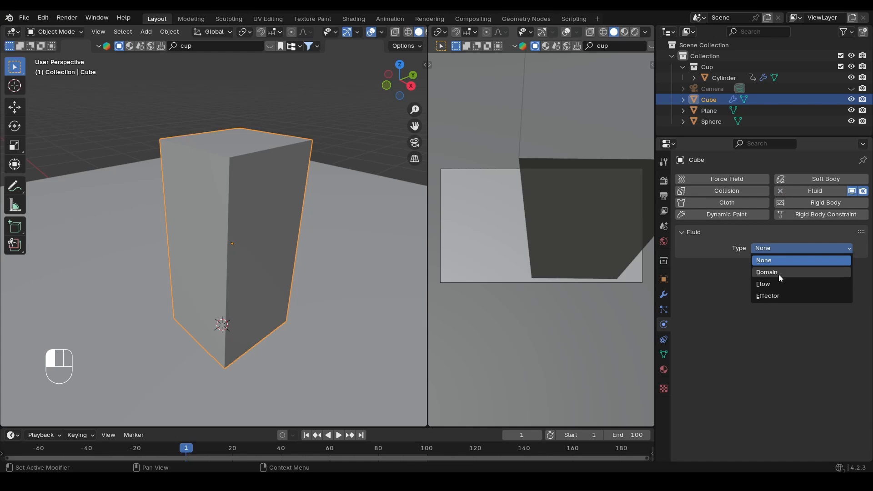
click(778, 274)
click(775, 279)
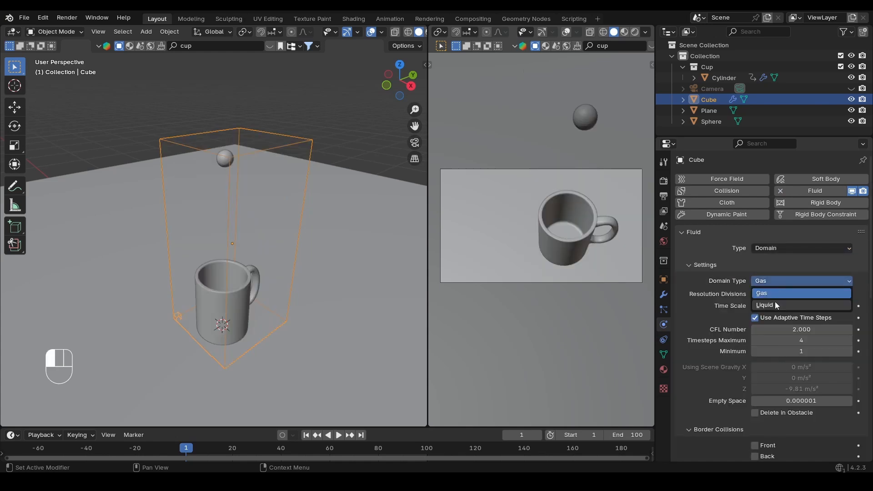
click(778, 303)
click(820, 296)
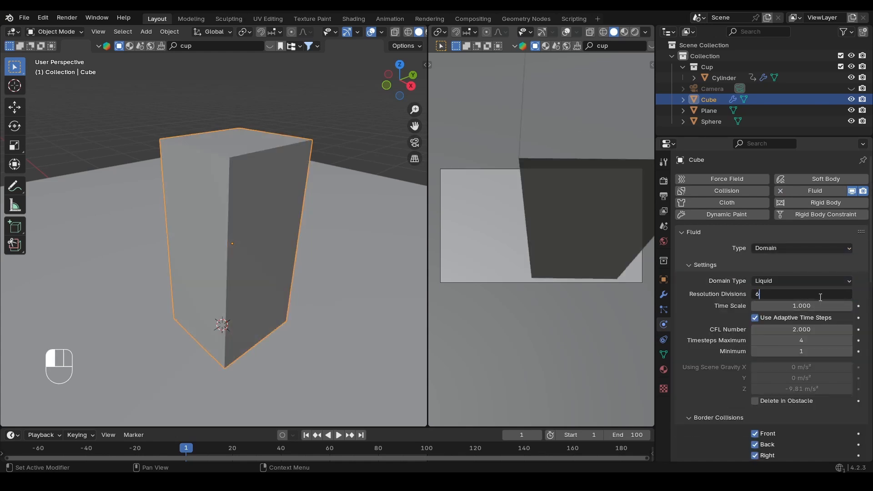
text(64)
key(Return)
Set the liquid domain's cache folder to //..\..\..\Cache\Tut\.
scroll(801, 337, down, 15)
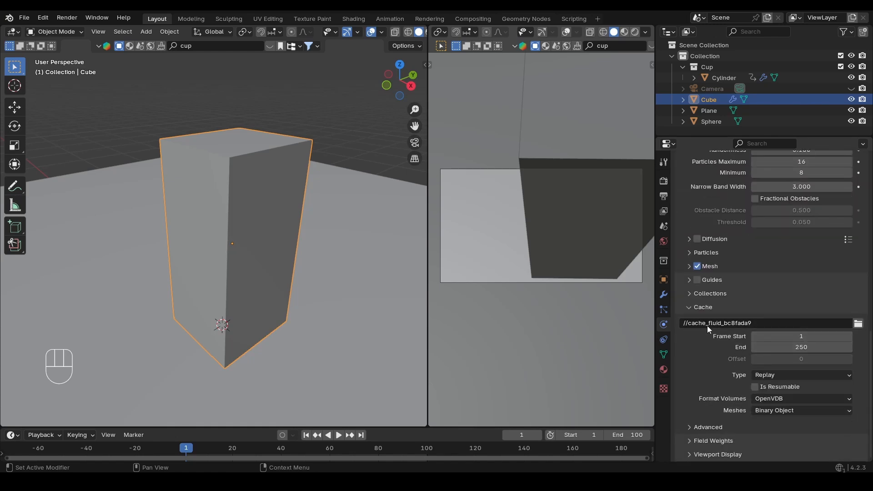
click(859, 323)
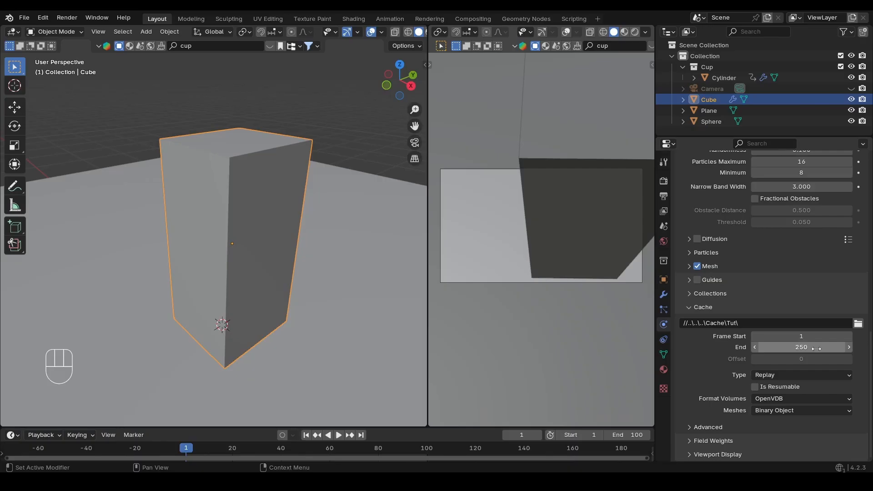
double_click(817, 348)
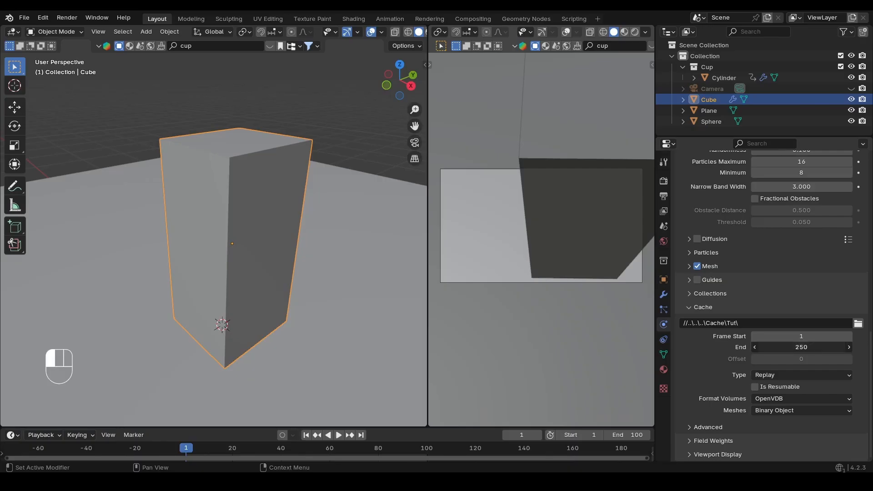
text(1)
key(Escape)
Set the scene's end frame to 250 and the domain's cache type to All.
double_click(622, 436)
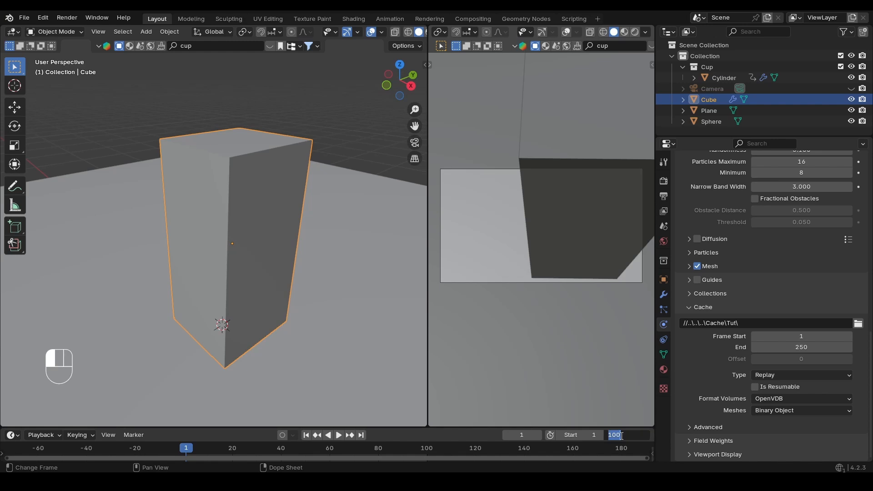
text(250)
key(Return)
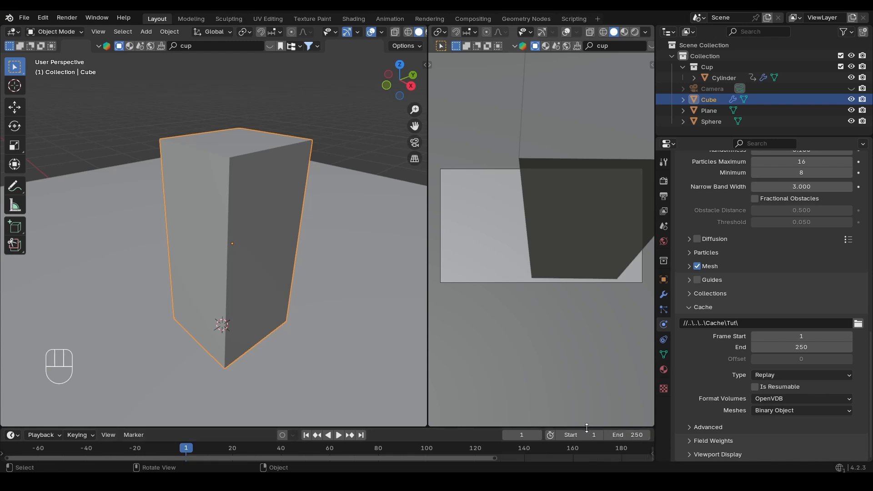
drag(587, 428, 587, 387)
scroll(145, 428, down, 6)
click(785, 376)
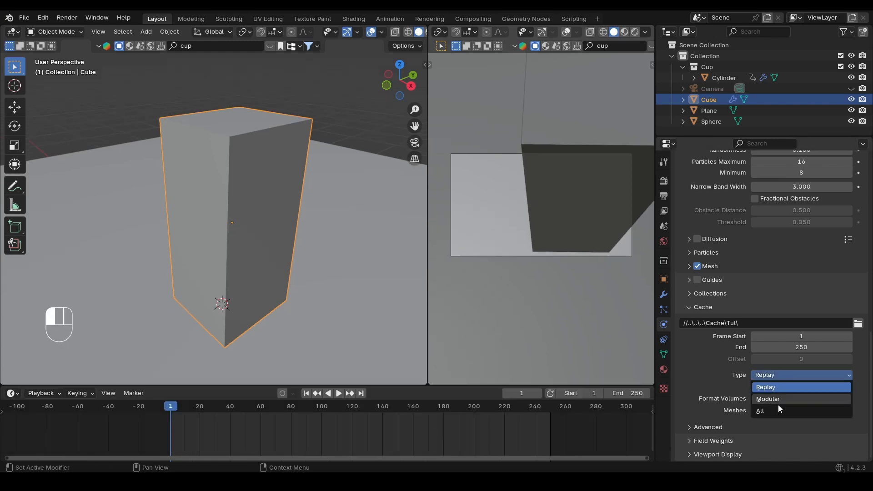
click(781, 413)
Give the sphere Fluid physics of type Flow with the flow type Liquid.
scroll(782, 413, up, 15)
click(712, 122)
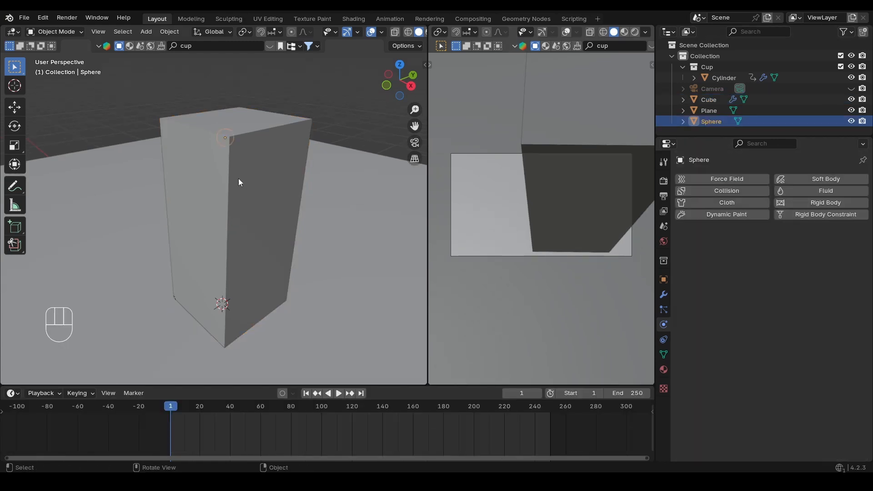
scroll(239, 179, up, 2)
key(alt+z)
key(alt+z)
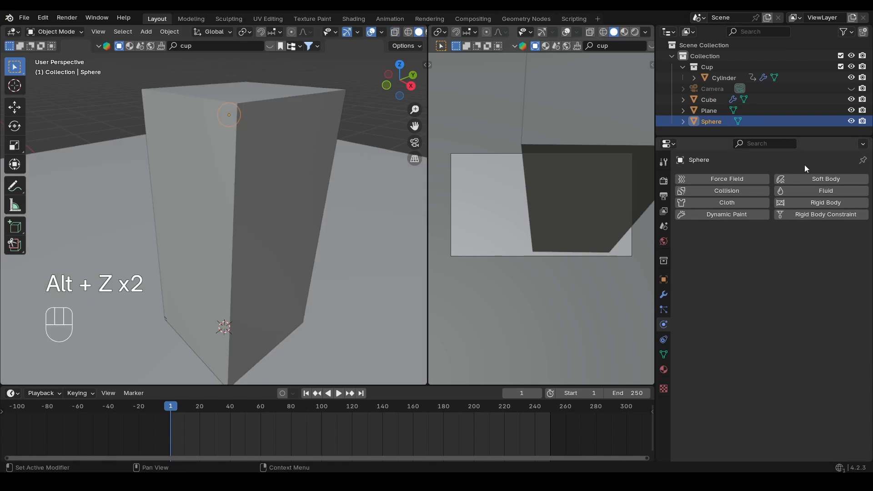
click(833, 193)
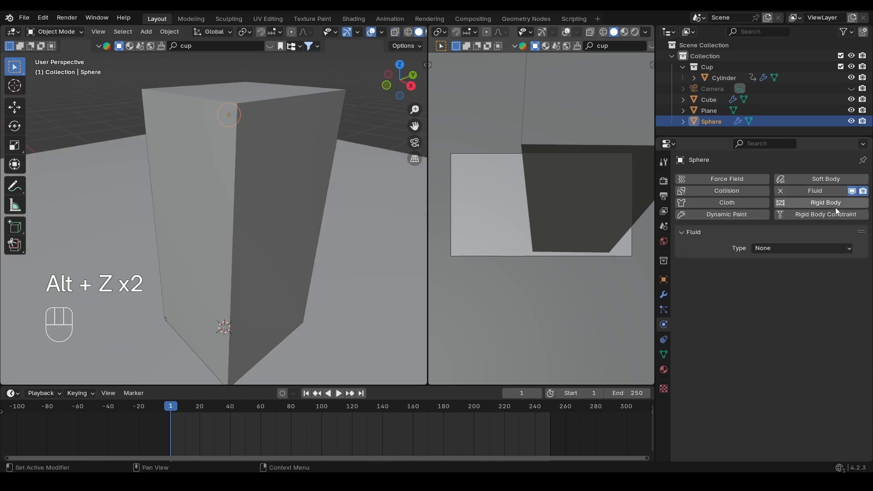
click(793, 249)
click(780, 284)
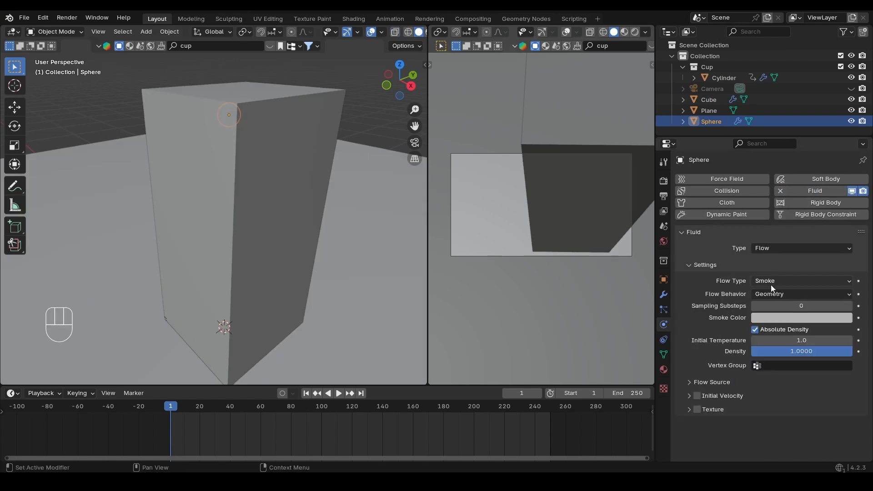
click(774, 281)
click(773, 329)
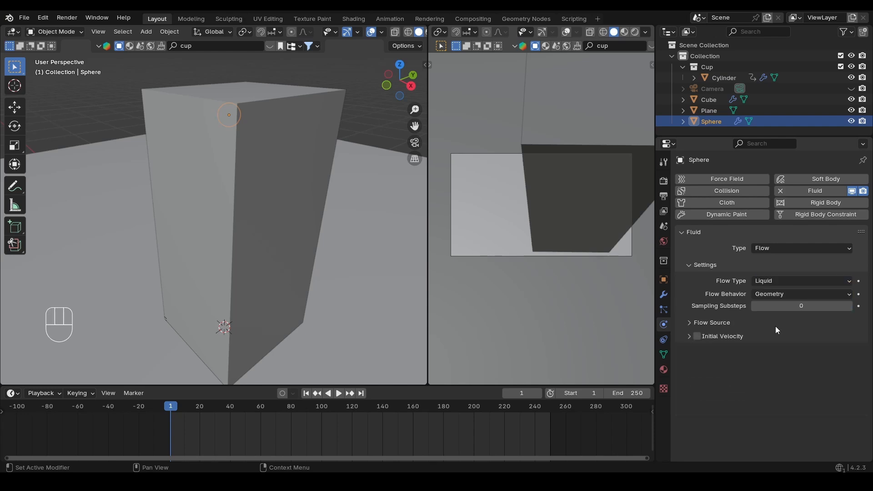
Set the sphere's flow behavior to Inflow and check its Flow Source settings.
click(793, 294)
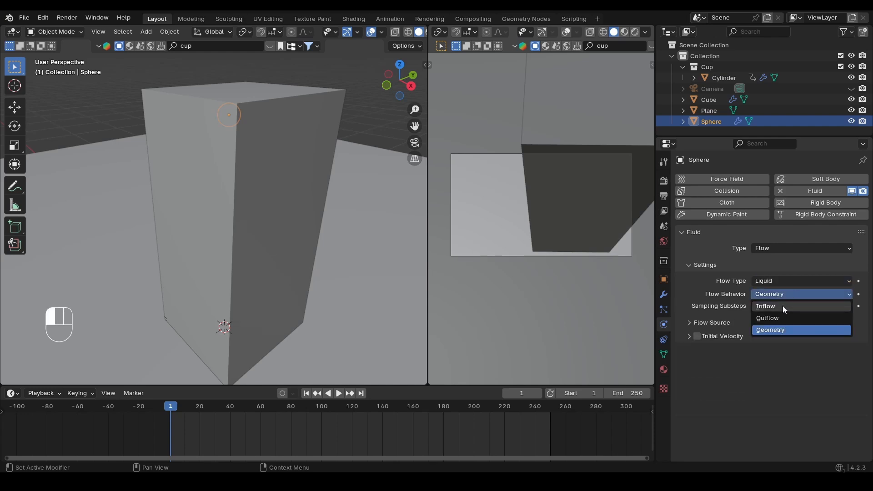
click(782, 306)
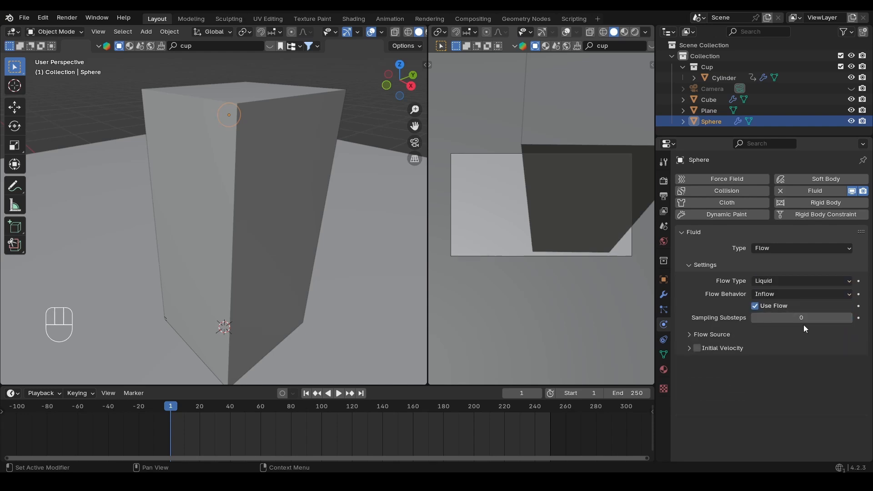
click(724, 334)
click(725, 332)
Turn on X-ray to view the cup inside the domain and give it Fluid physics of type Effector.
click(724, 77)
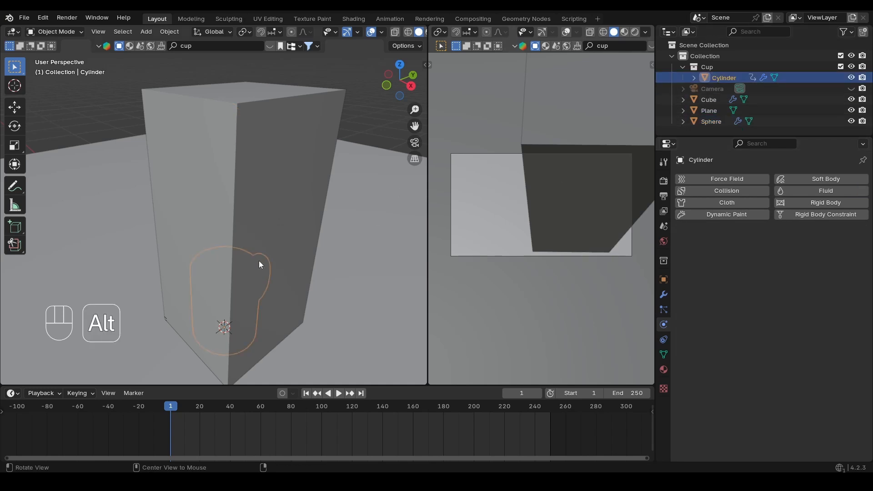
key(alt+z)
middle_drag(259, 260, 179, 256)
shift+middle_drag(253, 246, 218, 203)
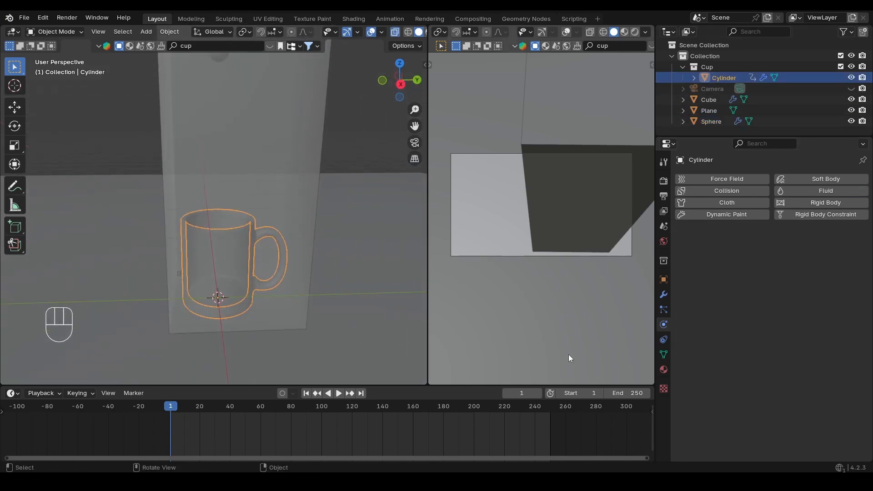
click(823, 191)
click(779, 249)
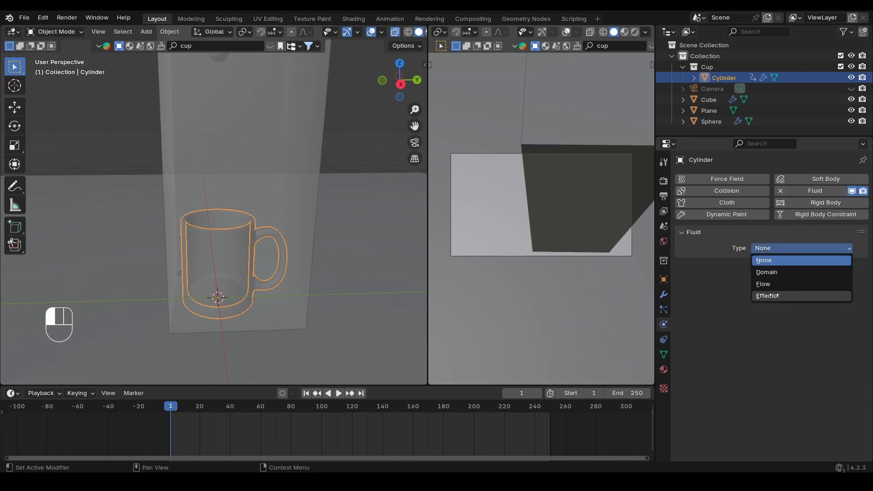
click(775, 296)
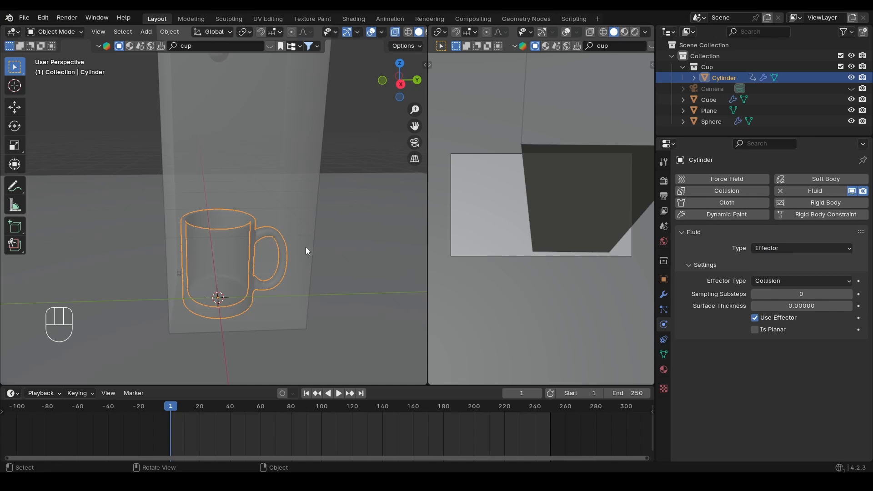
Save the Blender file before baking the simulation.
scroll(277, 217, down, 3)
alt+shift+middle_drag(277, 217, 297, 226)
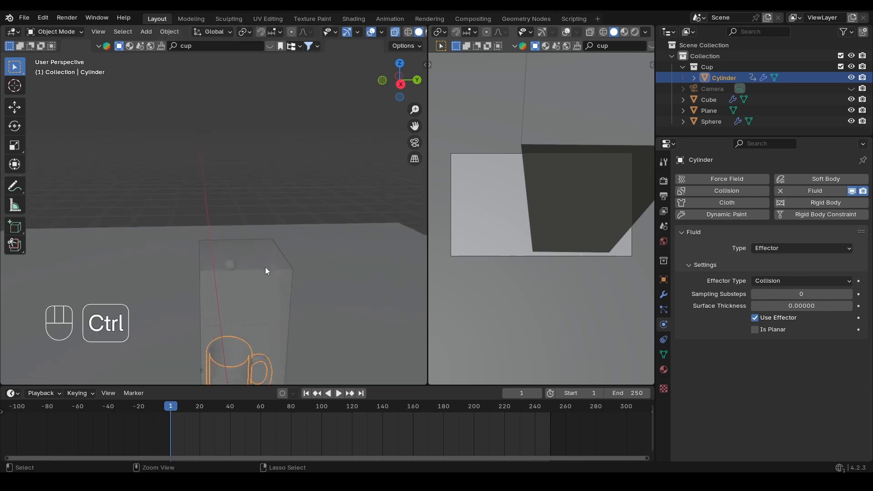
key(ctrl+s)
Turn off X-ray and run Bake All on the domain cube, stopping the bake partway through.
alt+shift+middle_drag(262, 279, 260, 264)
click(256, 234)
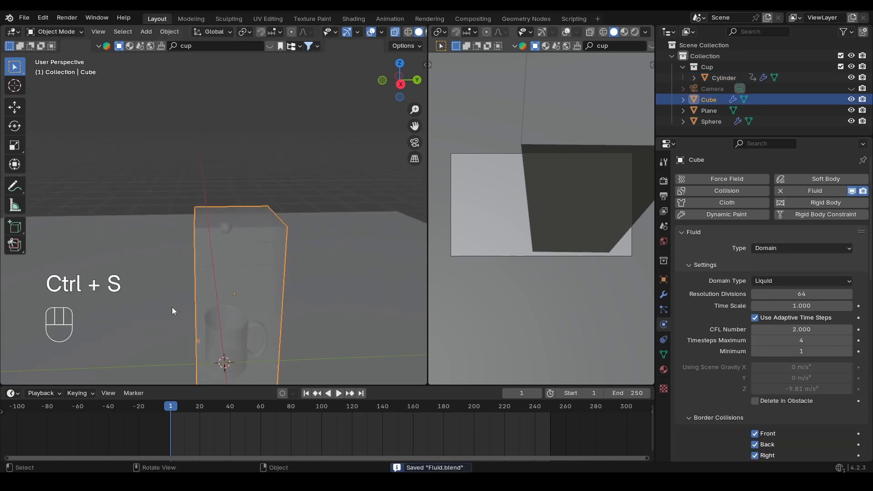
key(alt+z)
alt+shift+middle_drag(236, 231, 241, 220)
key(q)
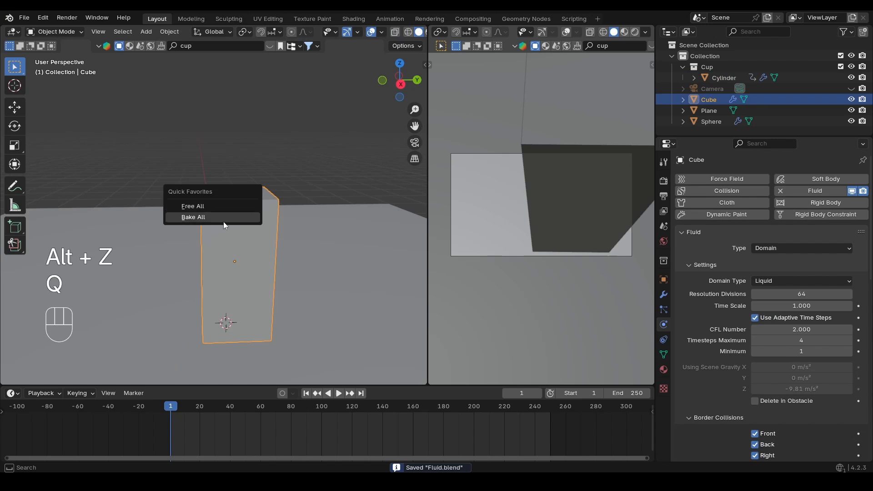
click(224, 219)
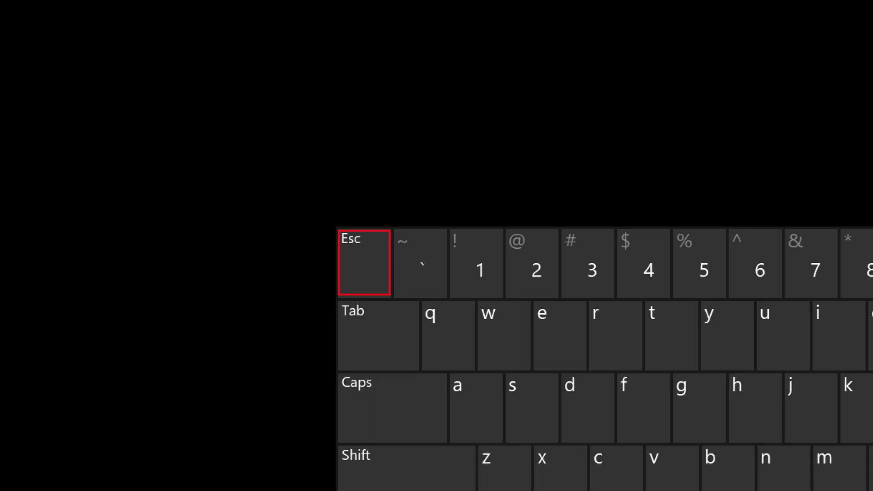
key(Escape)
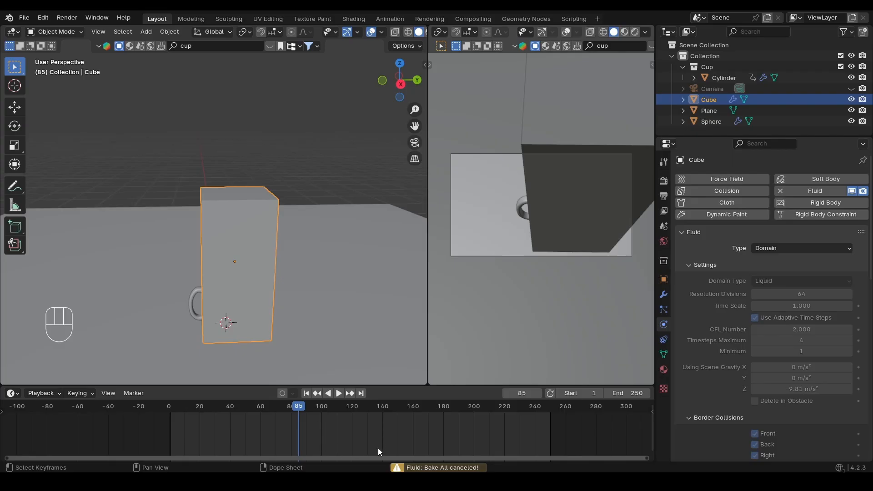
Play the partial bake from the first frame and examine the liquid in and around the cup, including from the right.
click(308, 394)
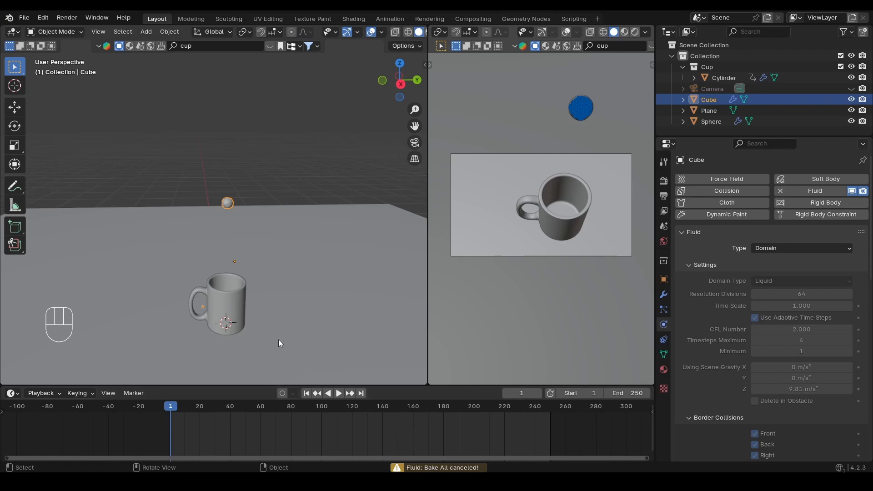
key(space)
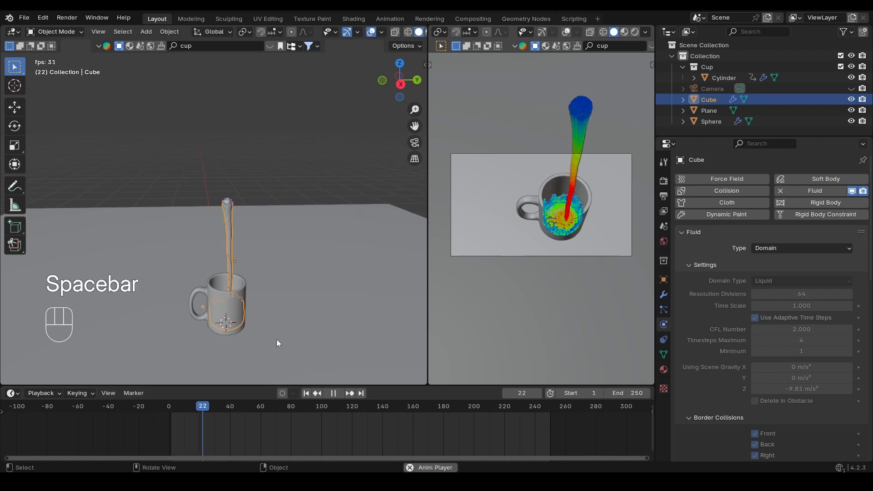
key(space)
scroll(242, 324, up, 3)
alt+drag(241, 331, 265, 213)
scroll(234, 277, up, 4)
key(space)
key(space)
click(399, 82)
scroll(245, 254, down, 4)
alt+shift+drag(227, 311, 236, 277)
scroll(237, 277, up, 2)
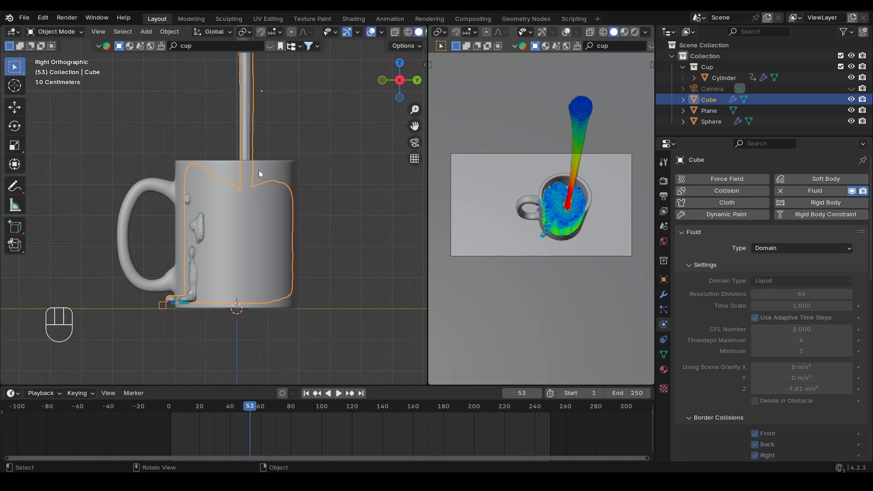
scroll(247, 175, down, 4)
alt+shift+drag(255, 147, 260, 230)
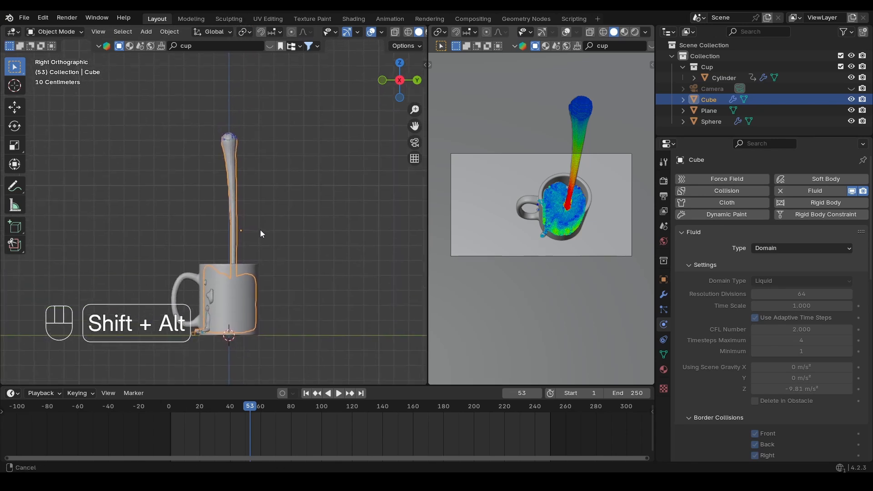
Free all of the domain's baked data and raise its resolution divisions.
key(q)
click(228, 176)
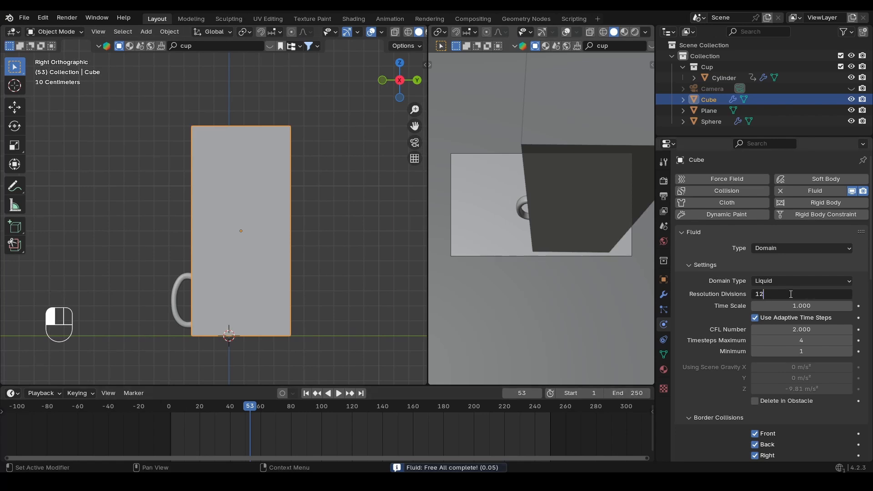
scroll(779, 338, down, 8)
scroll(779, 338, down, 6)
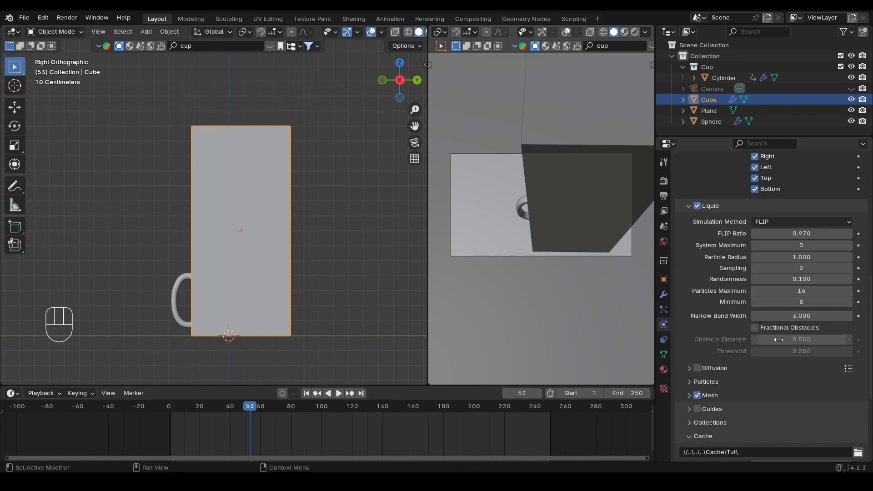
Turn on X-ray, scale the inflow sphere down in snapped increments and apply its scale.
key(alt+z)
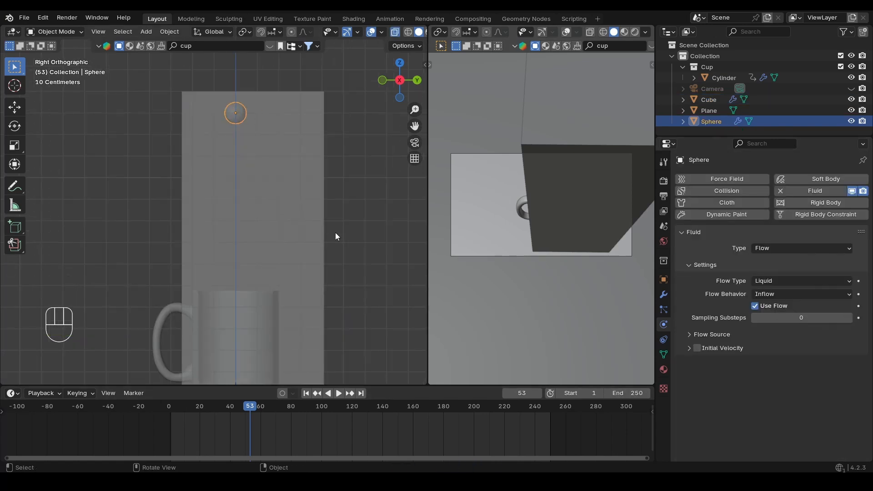
key(s)
key(ctrl)
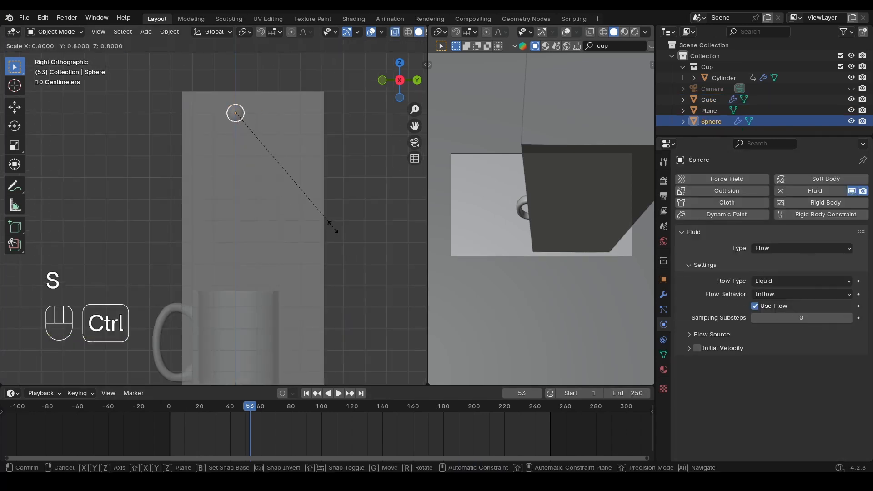
ctrl+click(296, 182)
key(ctrl+a)
click(250, 135)
scroll(290, 288, down, 3)
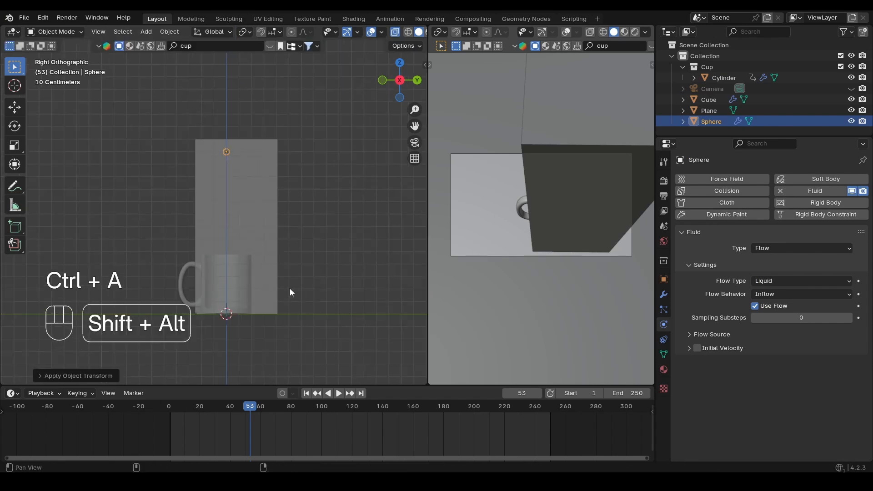
Run Bake All on the domain cube and save the file with X-ray turned off.
click(263, 253)
key(q)
click(243, 305)
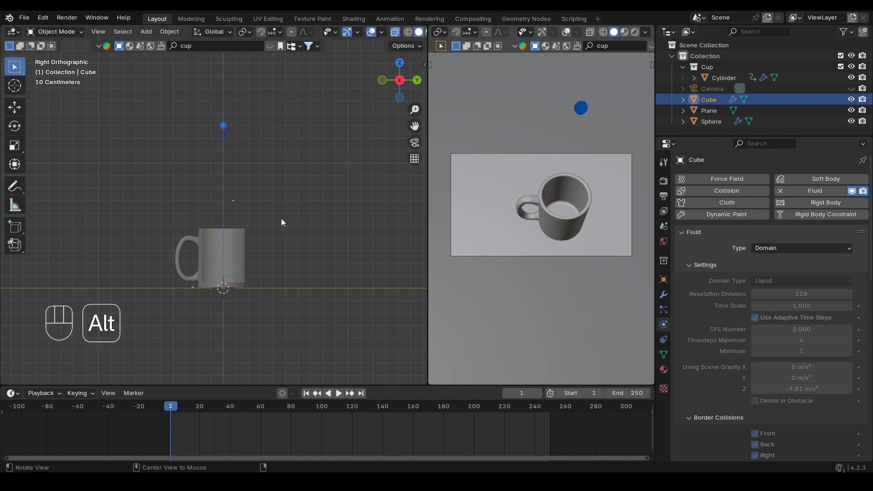
key(alt+z)
key(ctrl+s)
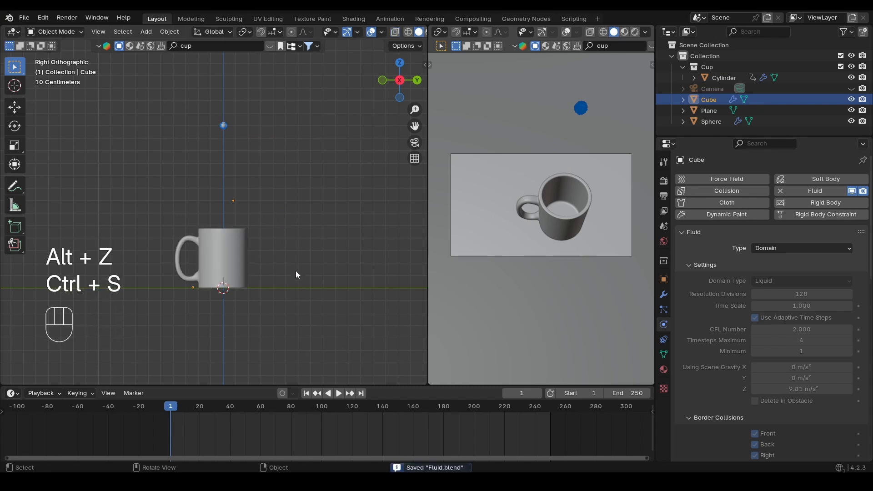
Play the completed bake and examine the liquid stream and the filling cup up close from an angled view.
key(space)
alt+middle_drag(250, 270, 247, 322)
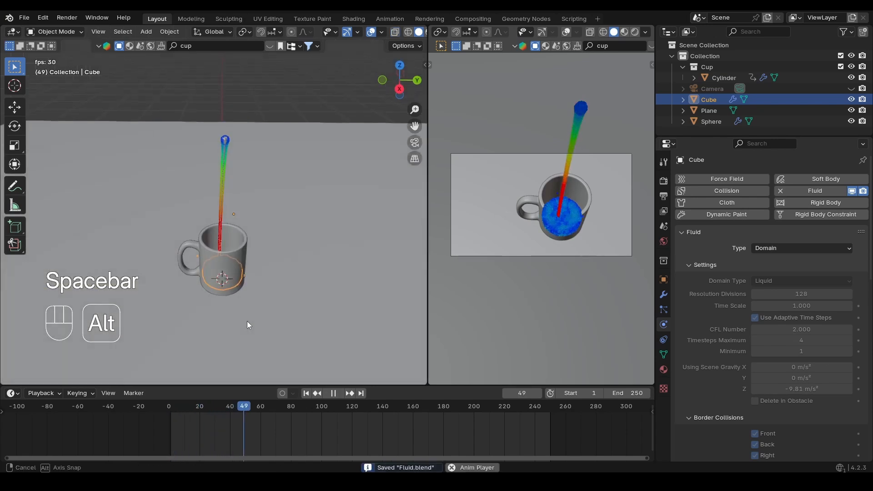
scroll(255, 291, up, 3)
alt+middle_drag(260, 266, 276, 246)
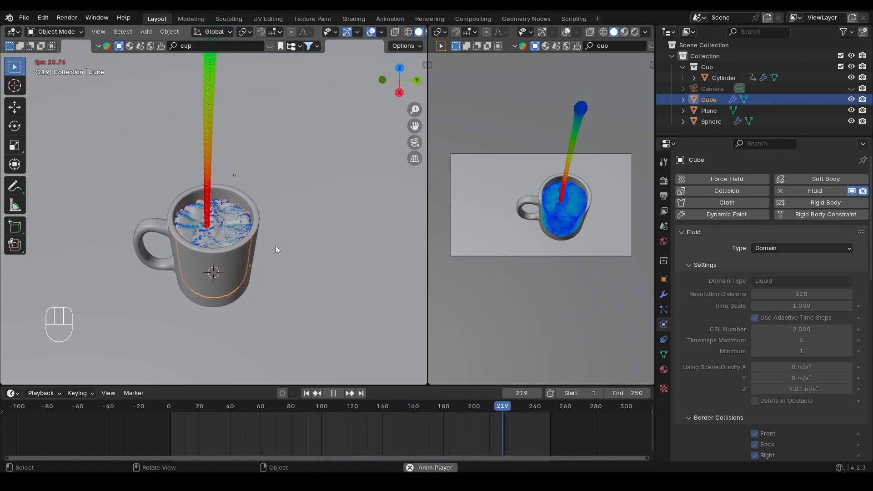
click(276, 246)
alt+middle_drag(276, 245, 228, 209)
scroll(227, 209, up, 5)
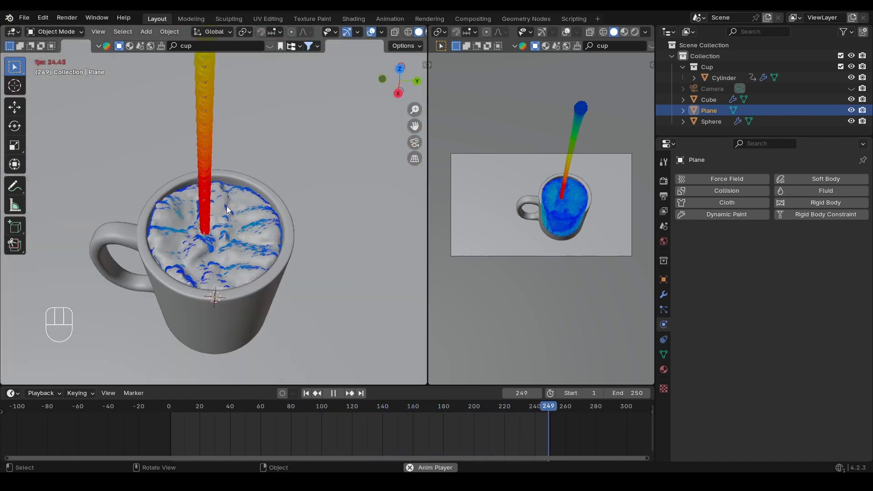
key(space)
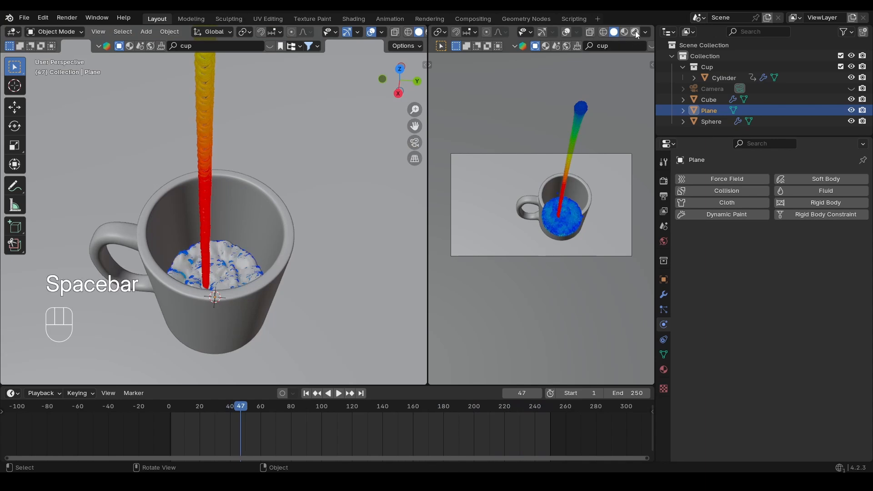
Preview the pour in the camera view with rendered shading, examine the liquid surface in the cup and save the file.
click(635, 32)
key(space)
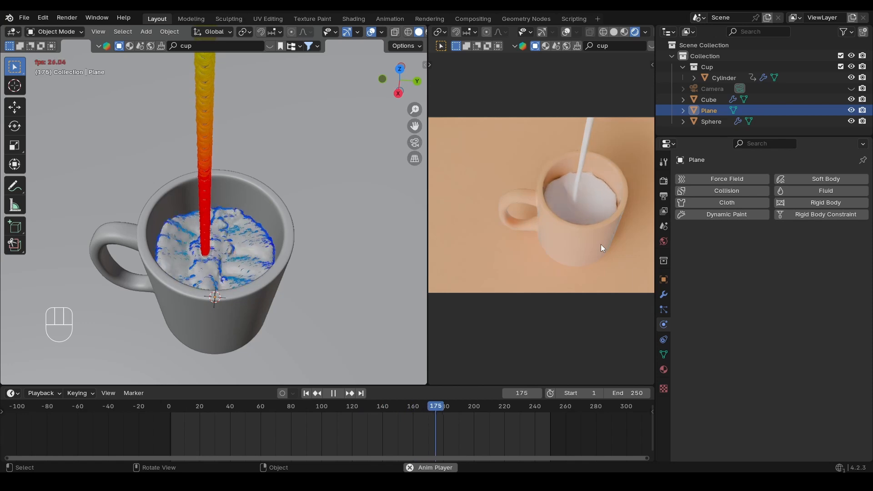
key(space)
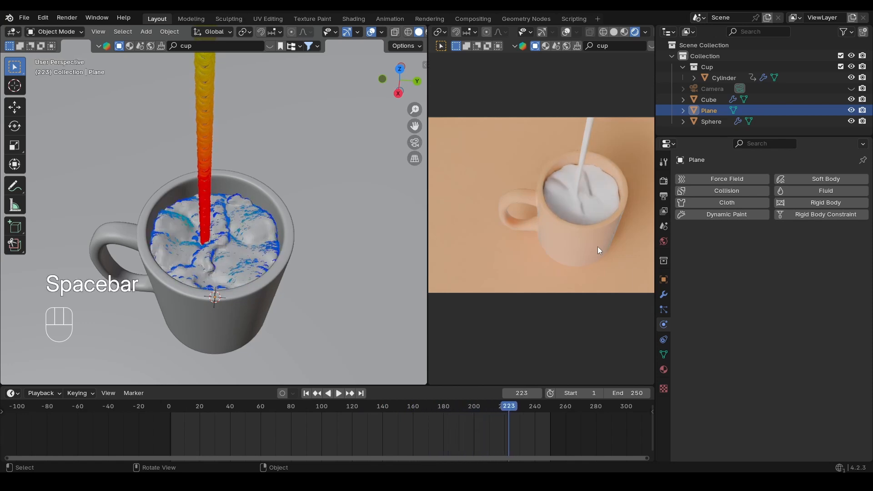
scroll(527, 250, up, 7)
alt+shift+drag(600, 225, 528, 234)
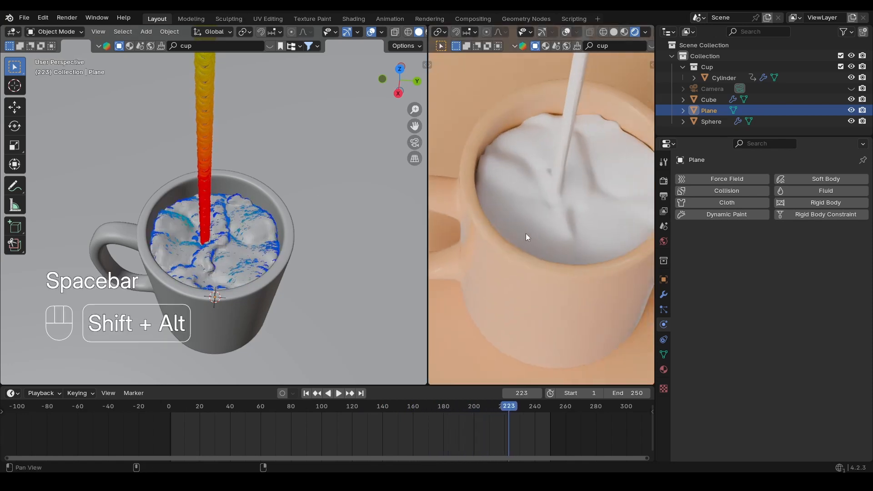
key(ctrl+s)
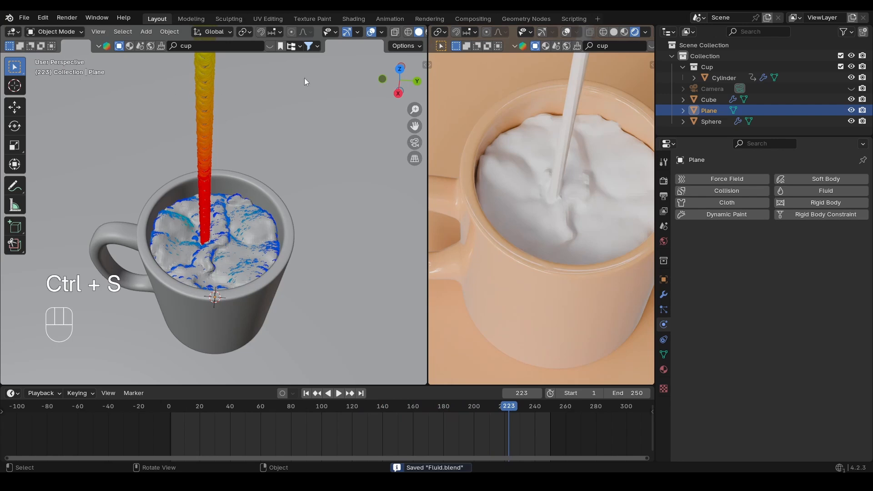
Apply Shade Smooth to the domain cube's liquid mesh and save the file.
scroll(285, 153, down, 4)
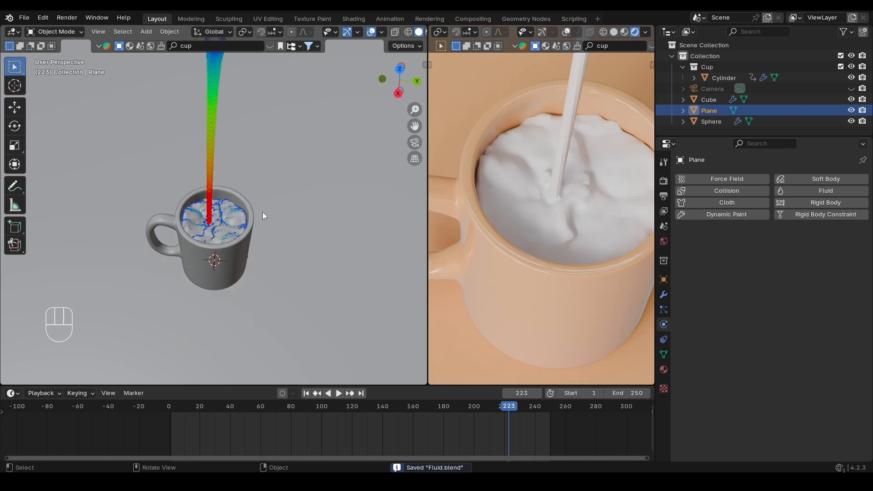
scroll(263, 212, up, 6)
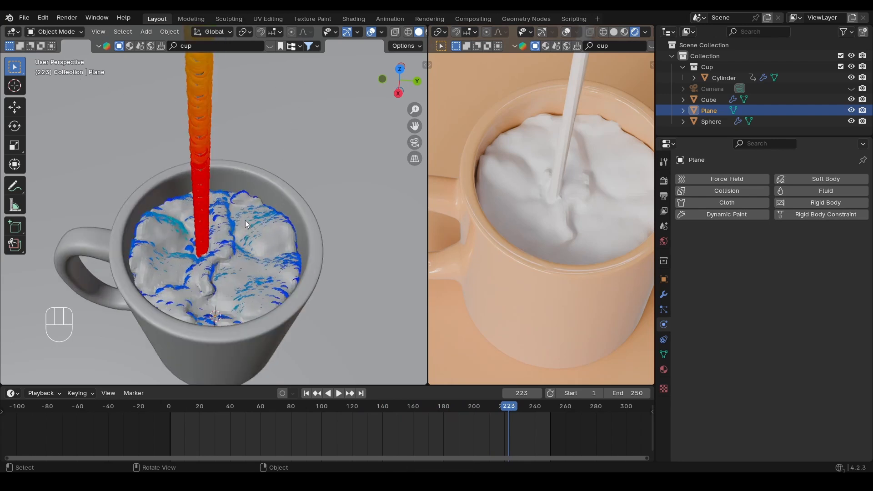
click(244, 220)
scroll(595, 217, up, 4)
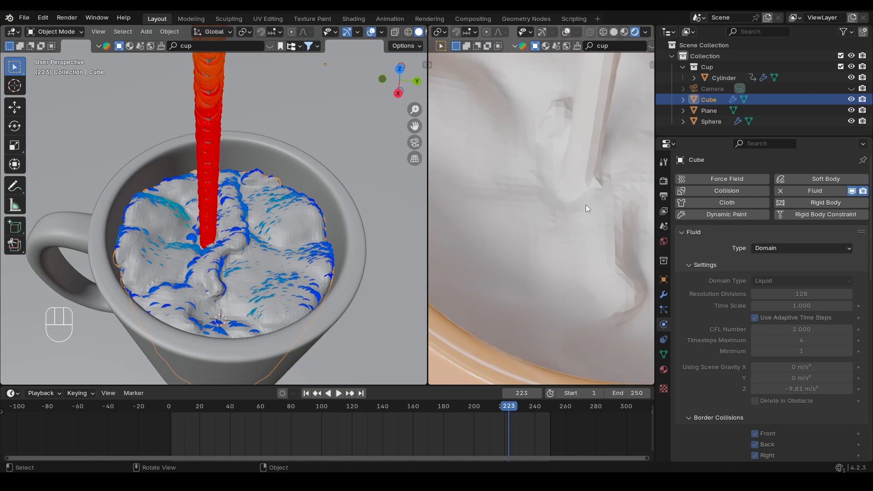
scroll(265, 249, up, 3)
right_click(250, 208)
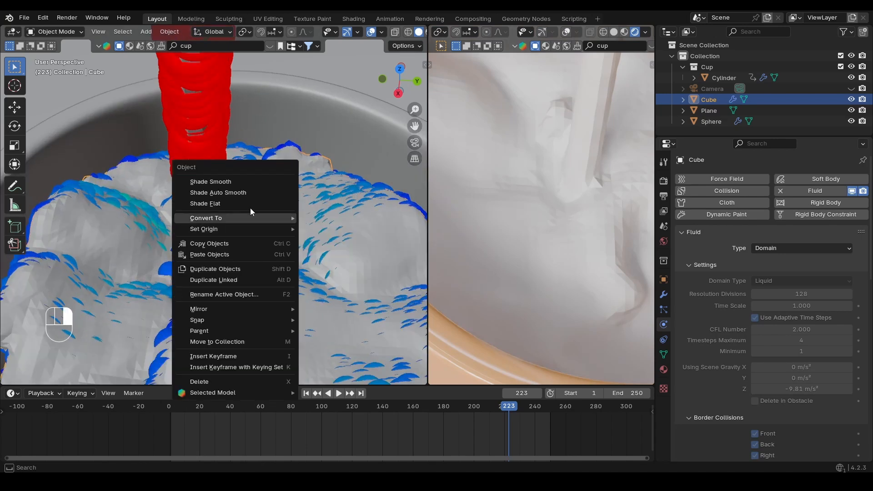
click(228, 182)
scroll(282, 211, down, 5)
key(ctrl+s)
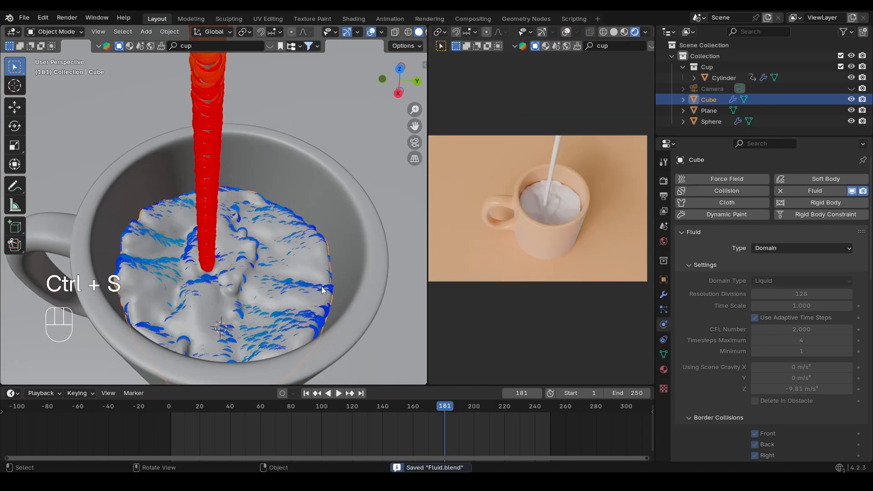
Create a material named Liquid on the domain cube and set its base color to white.
middle_drag(323, 290, 389, 115)
scroll(297, 209, down, 4)
alt+shift+drag(238, 149, 248, 171)
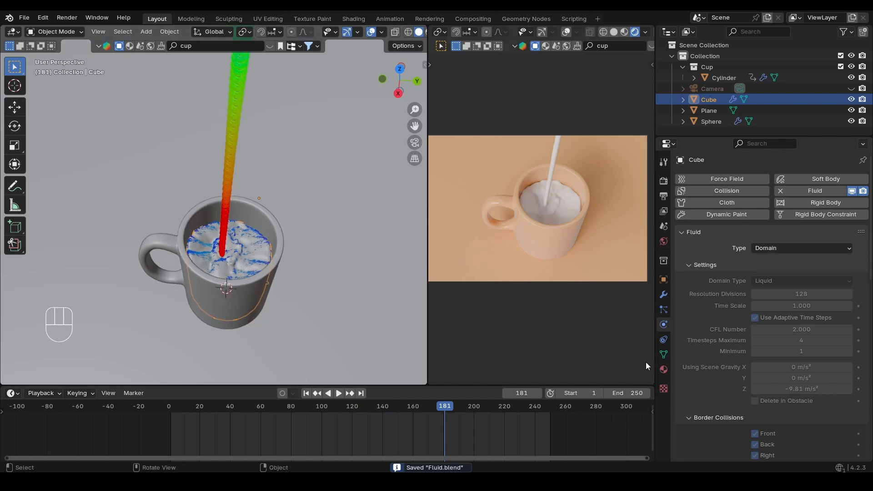
click(663, 369)
click(765, 224)
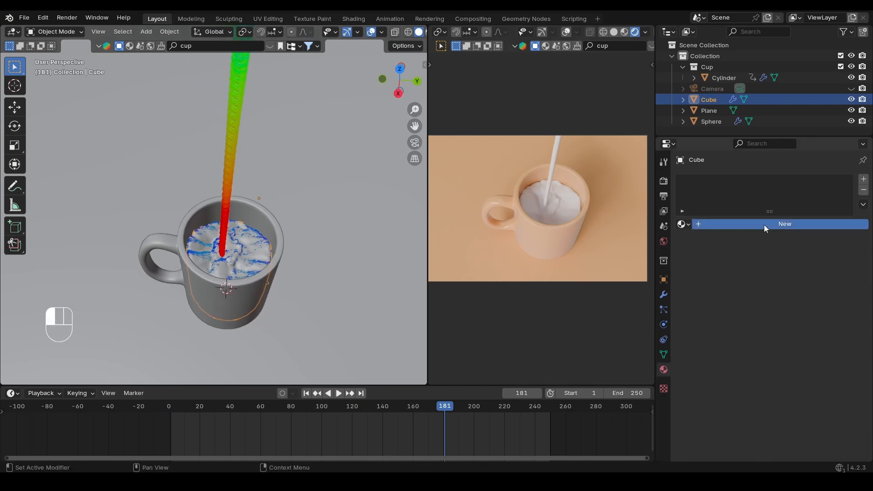
click(767, 225)
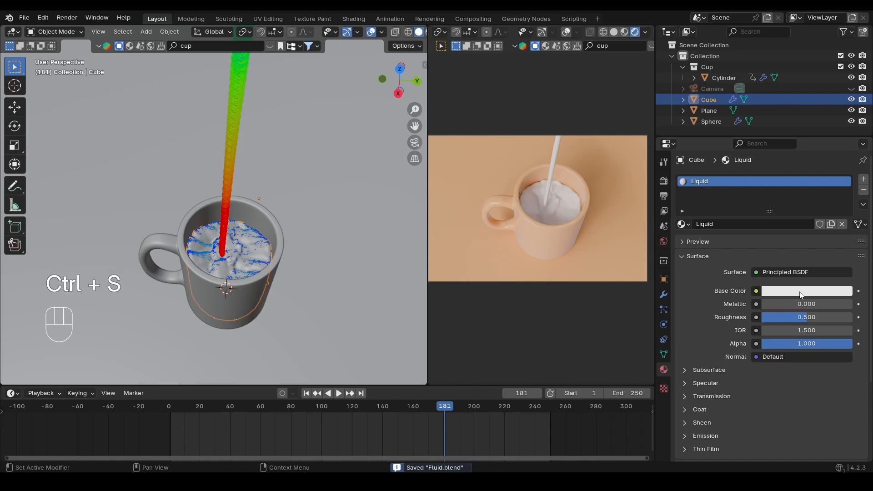
click(803, 292)
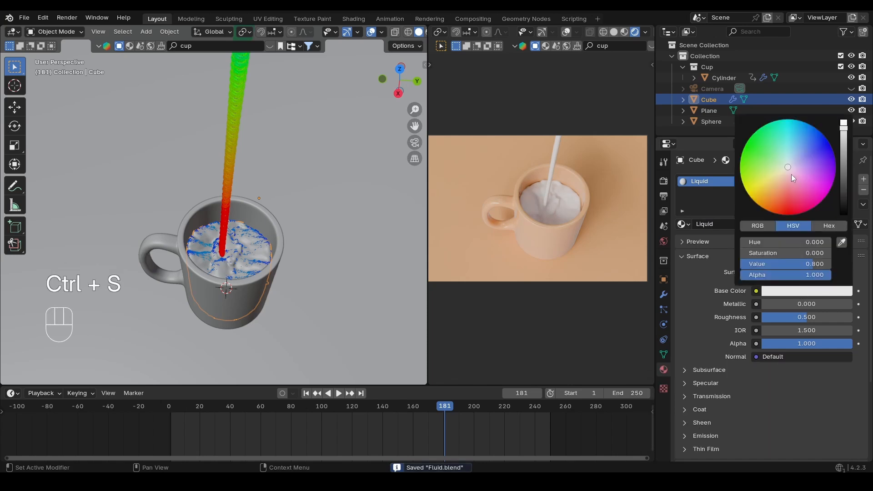
drag(791, 174, 788, 167)
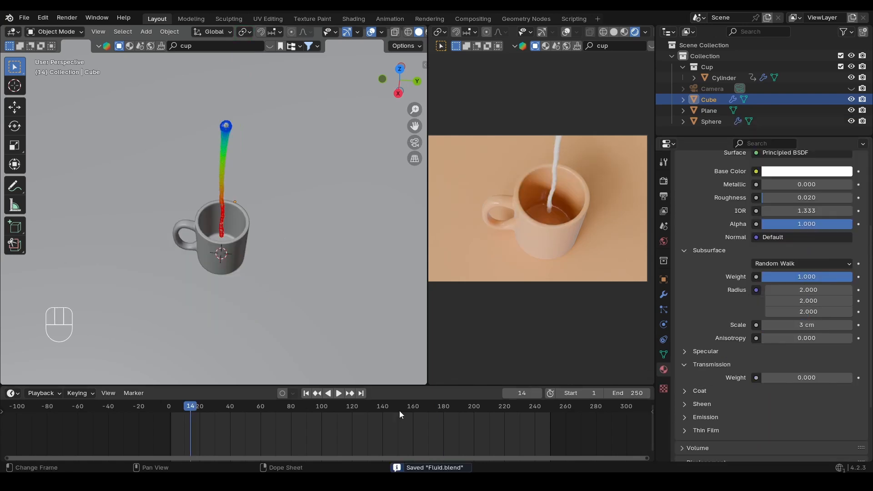
Review the Liquid material's base color, roughness, IOR, subsurface and transmission settings, and play the simulation.
scroll(769, 301, up, 5)
click(804, 292)
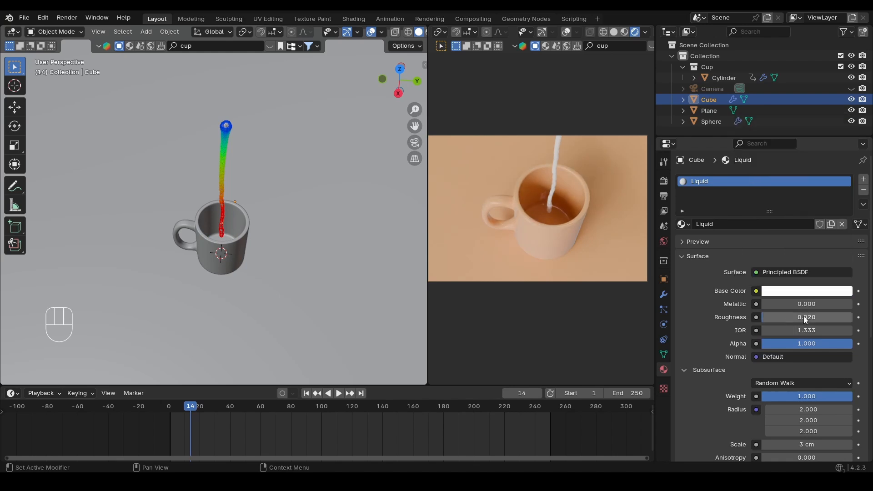
scroll(801, 282, down, 4)
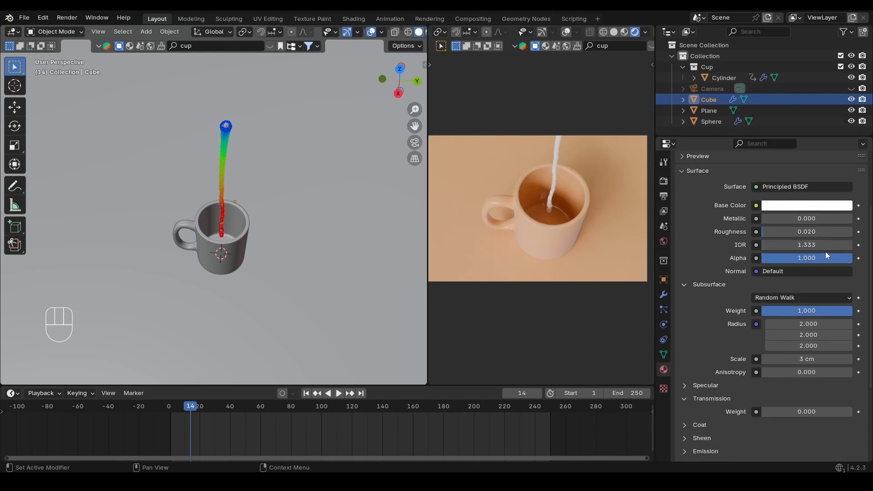
scroll(824, 246, down, 2)
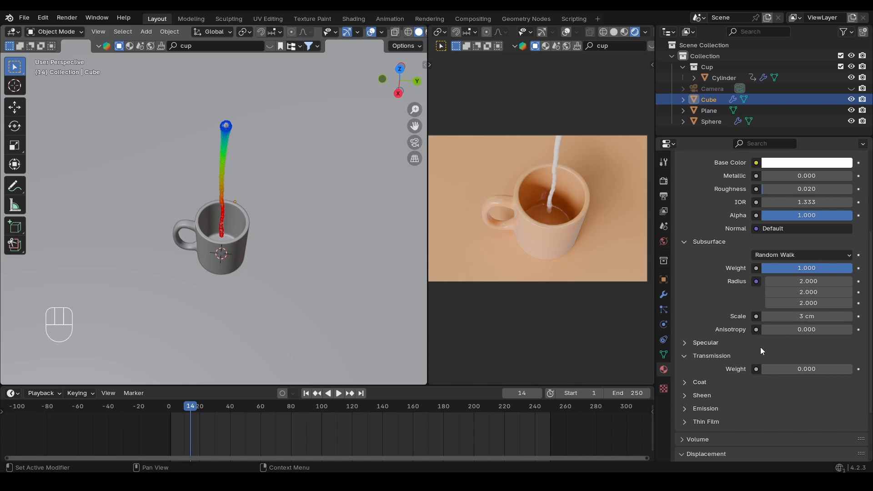
click(705, 245)
scroll(773, 255, up, 5)
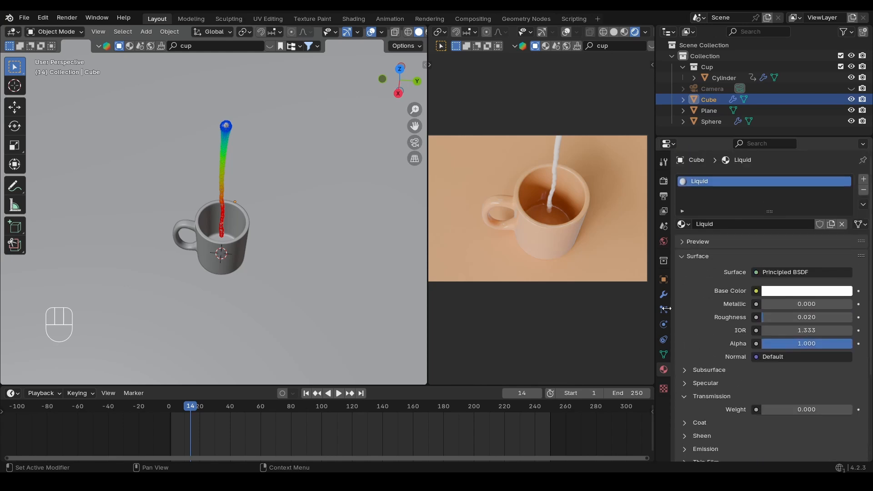
key(space)
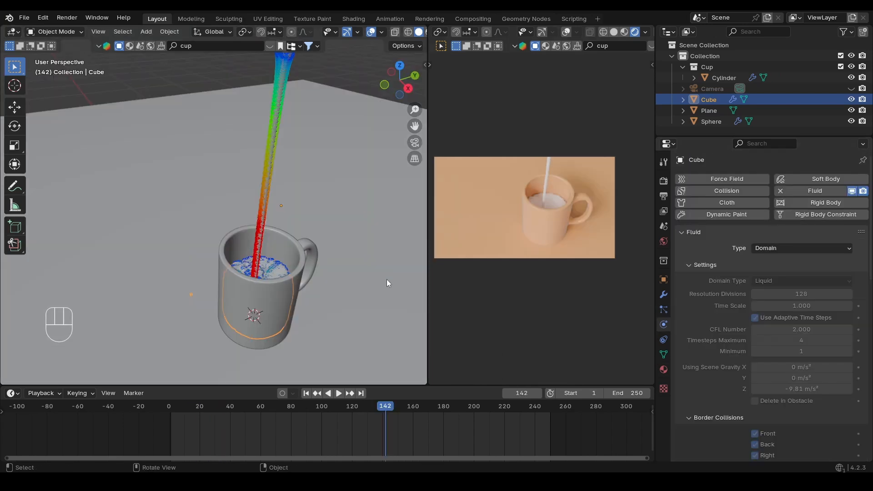
Free all of the domain cube's baked data and set its resolution divisions to 196.
key(q)
click(746, 297)
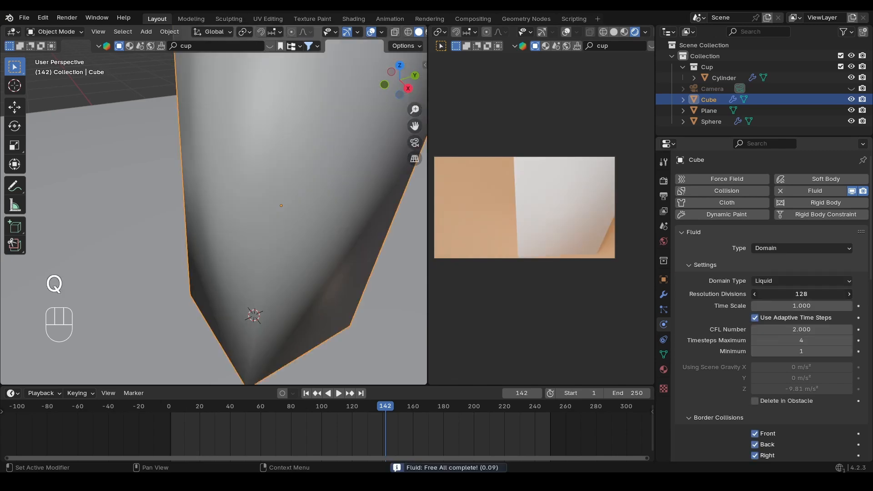
click(792, 294)
key(Return)
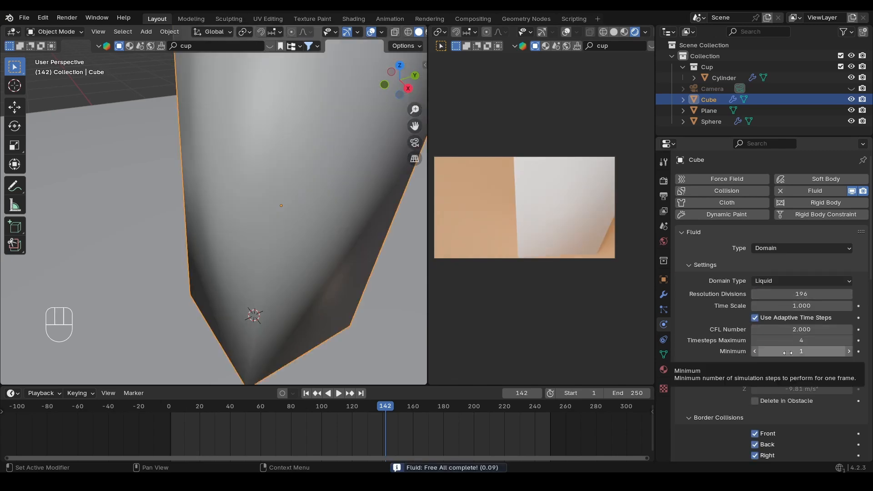
scroll(788, 353, down, 15)
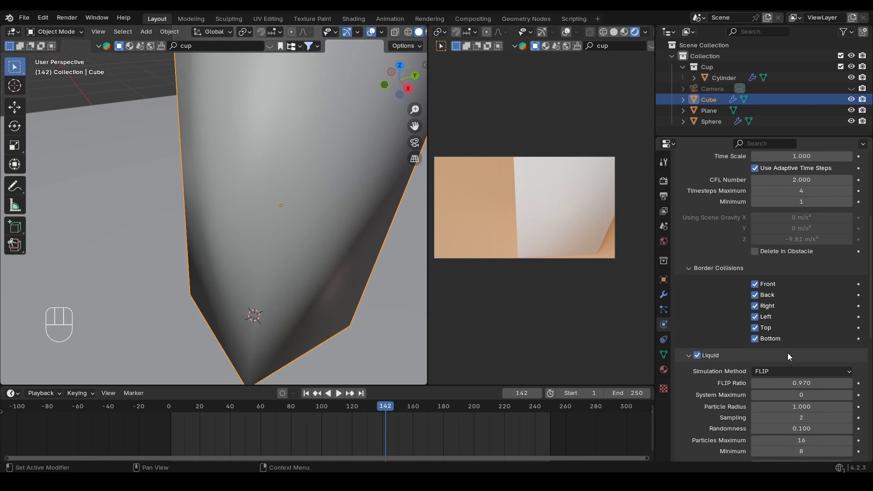
scroll(788, 353, down, 7)
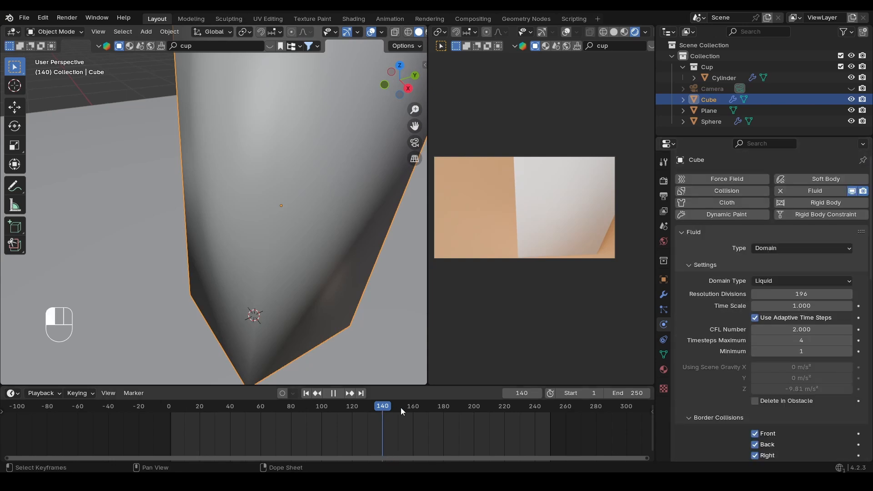
Keyframe the inflow sphere's Use Flow on just before frame 180 and off at frame 180, and save the file.
drag(436, 411, 443, 412)
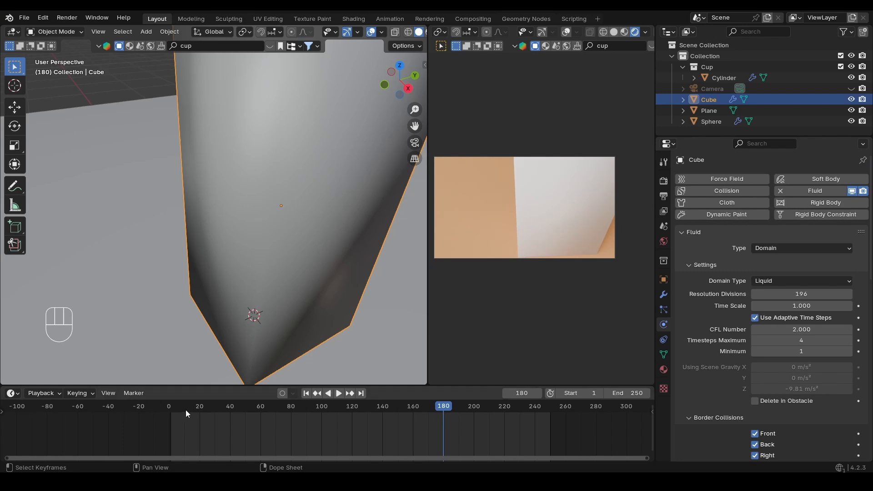
click(711, 121)
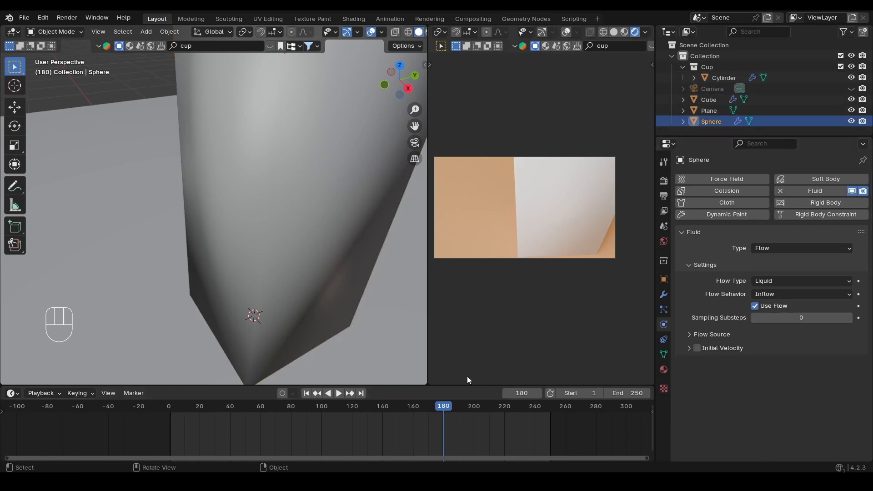
click(859, 307)
click(538, 394)
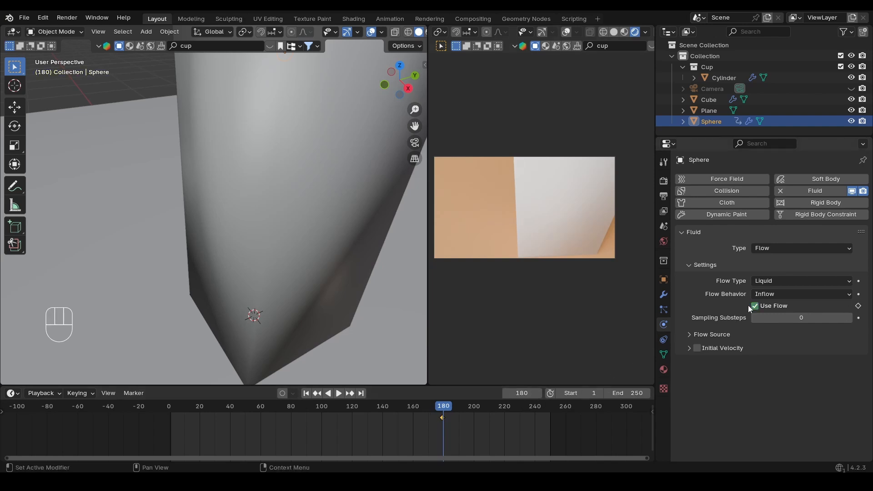
click(858, 307)
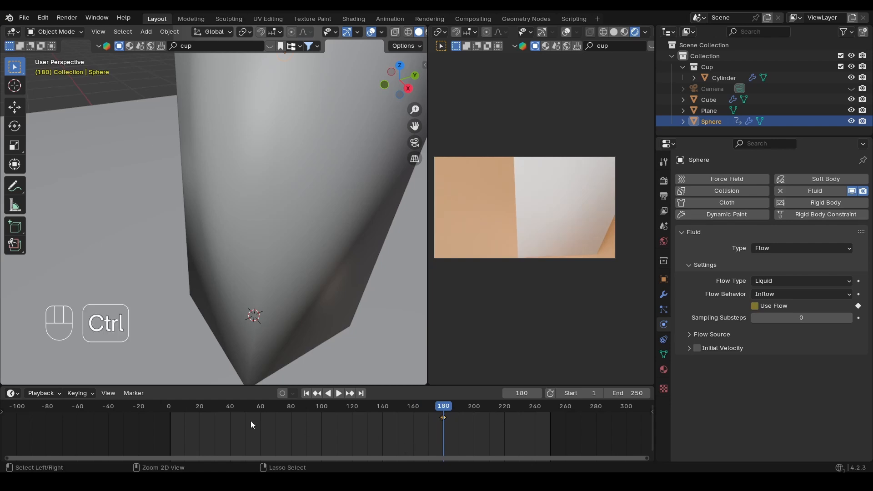
key(ctrl+s)
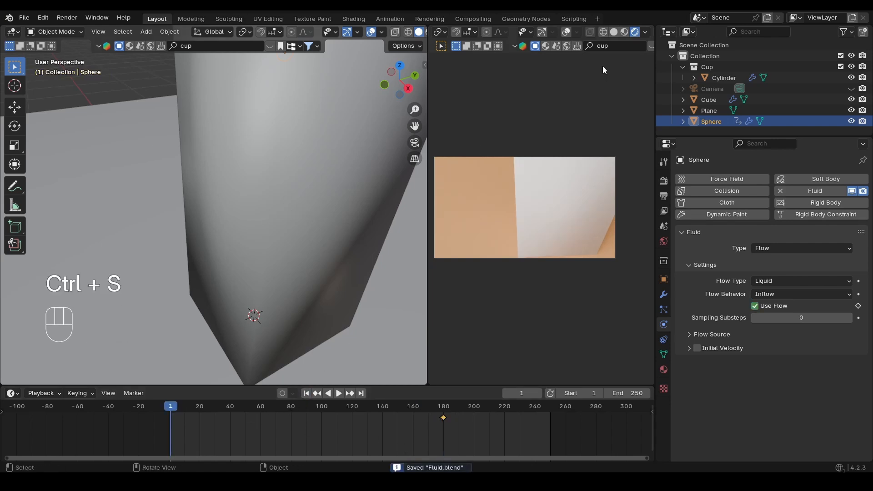
Return the camera view to solid shading and select the domain cube.
click(614, 32)
ctrl+middle_drag(315, 212, 285, 223)
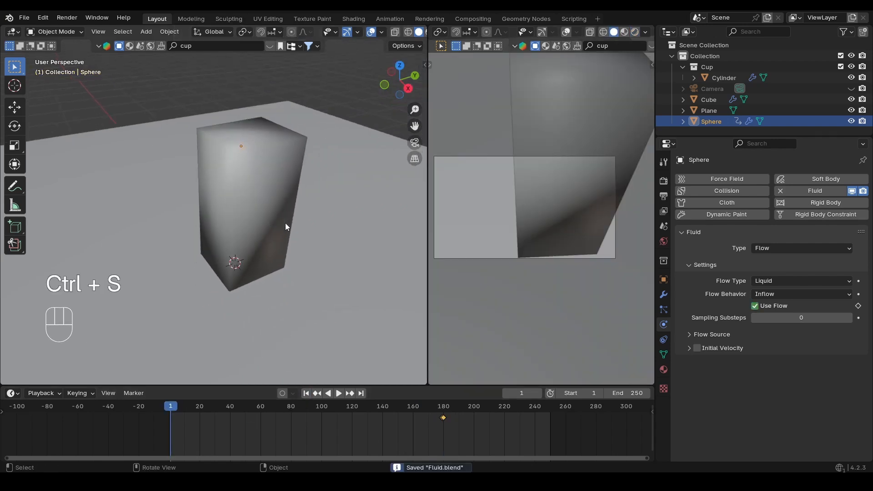
click(271, 201)
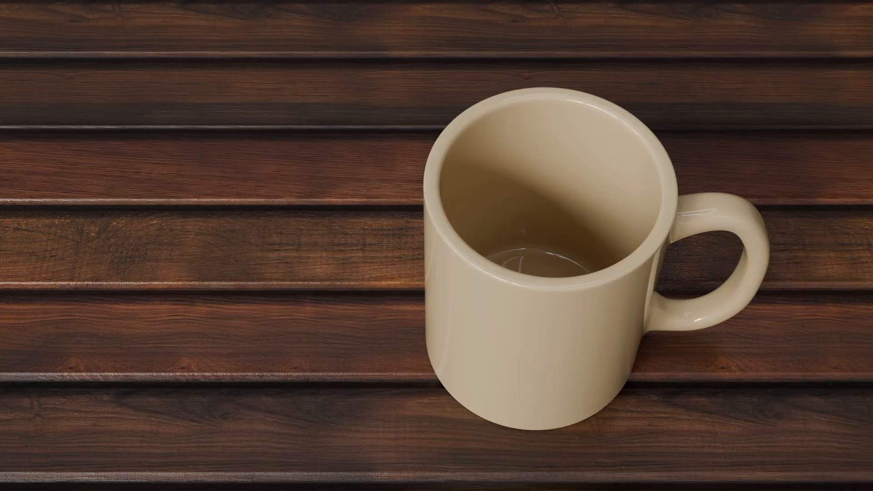